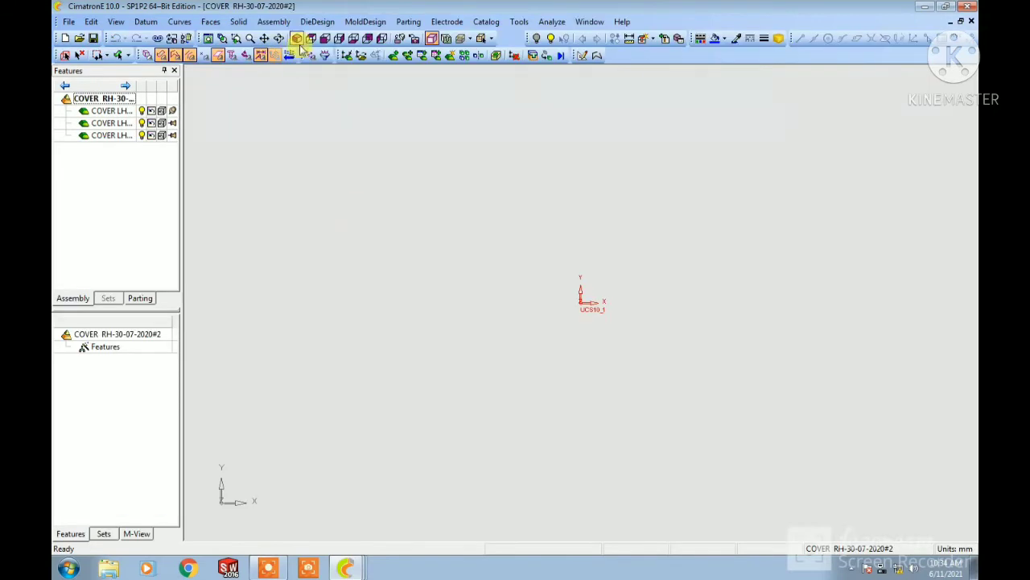
Step: Hide the first two COVER LH components of the assembly, leaving only the third one displayed
left_click(297, 39)
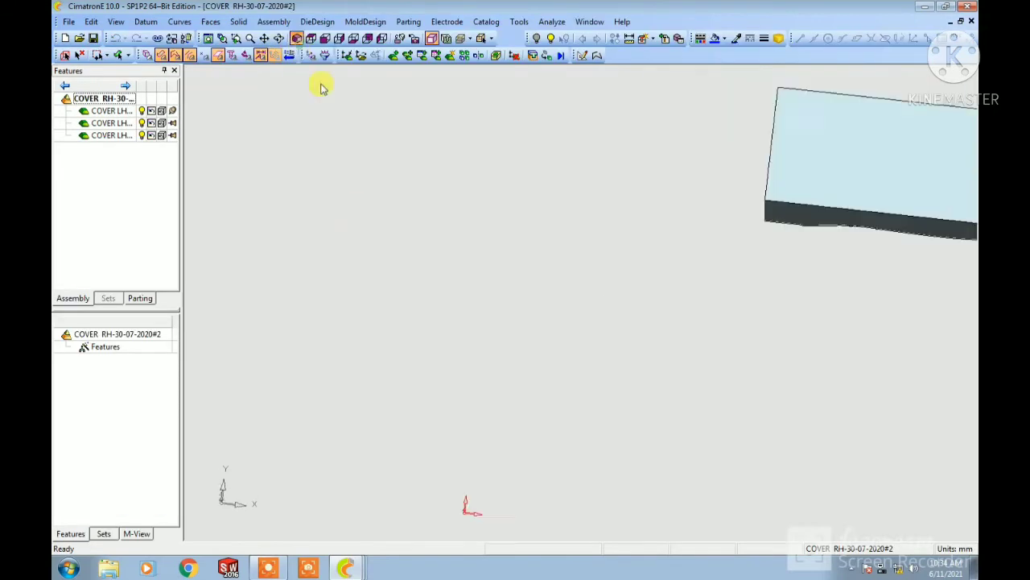
right_click_drag(515, 290, 519, 266, "ctrl")
middle_click_drag(521, 207, 458, 346, "ctrl")
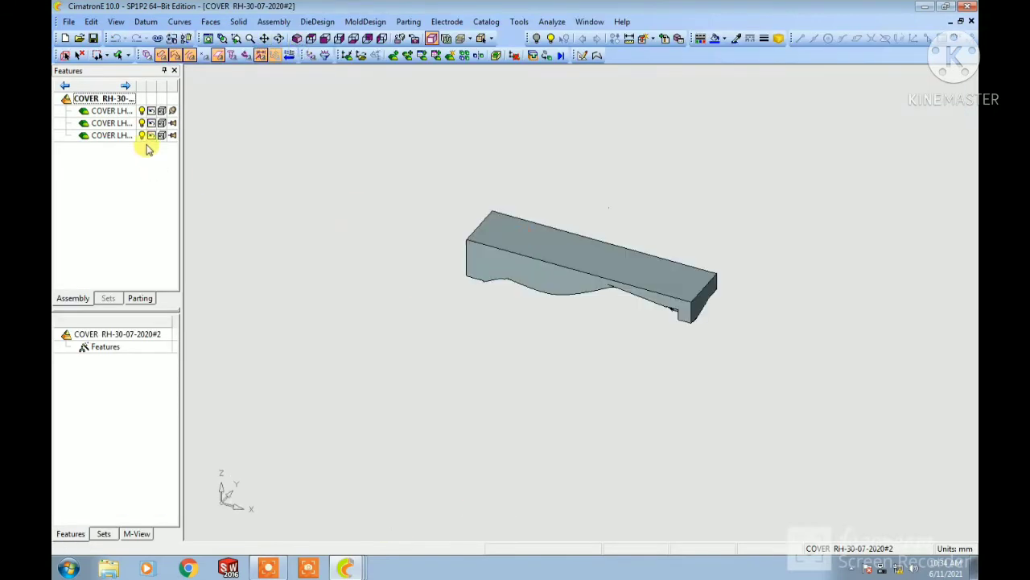
left_click(143, 112)
left_click(142, 124)
left_click(143, 136)
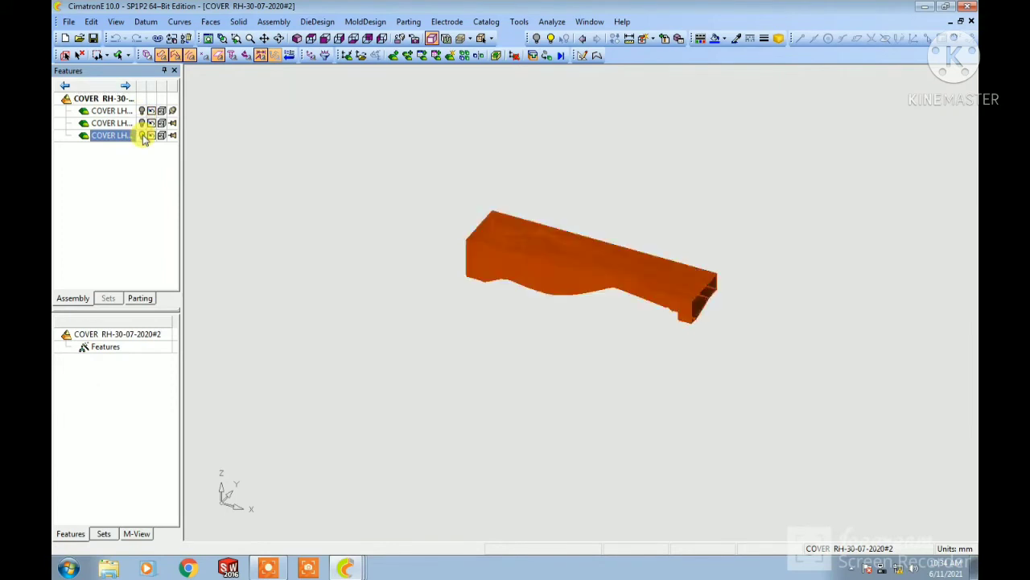
left_click(142, 136)
Step: Activate the third COVER LH component and open it as a separate part document
right_click(122, 138)
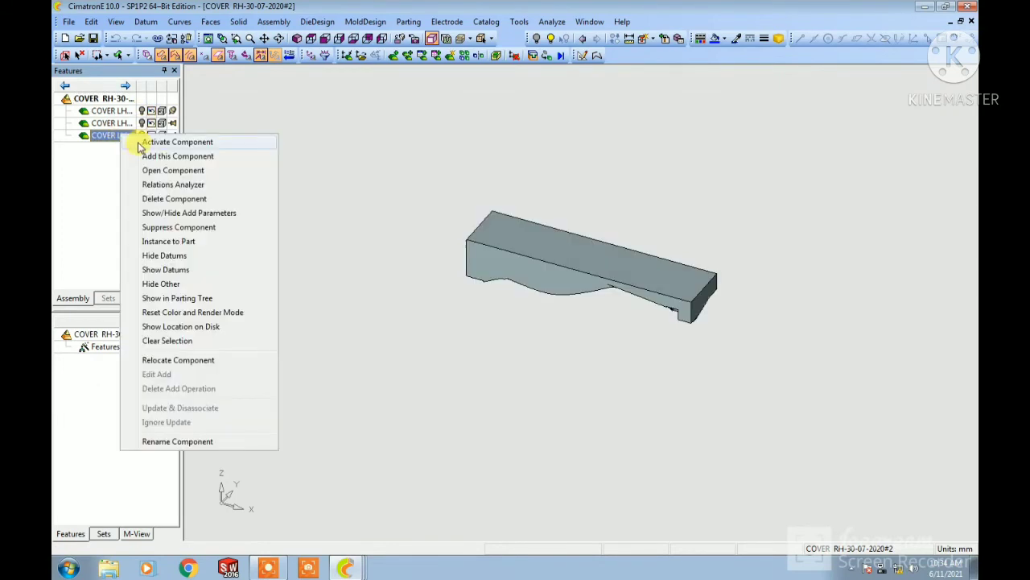
left_click(139, 145)
right_click(122, 136)
left_click(162, 179)
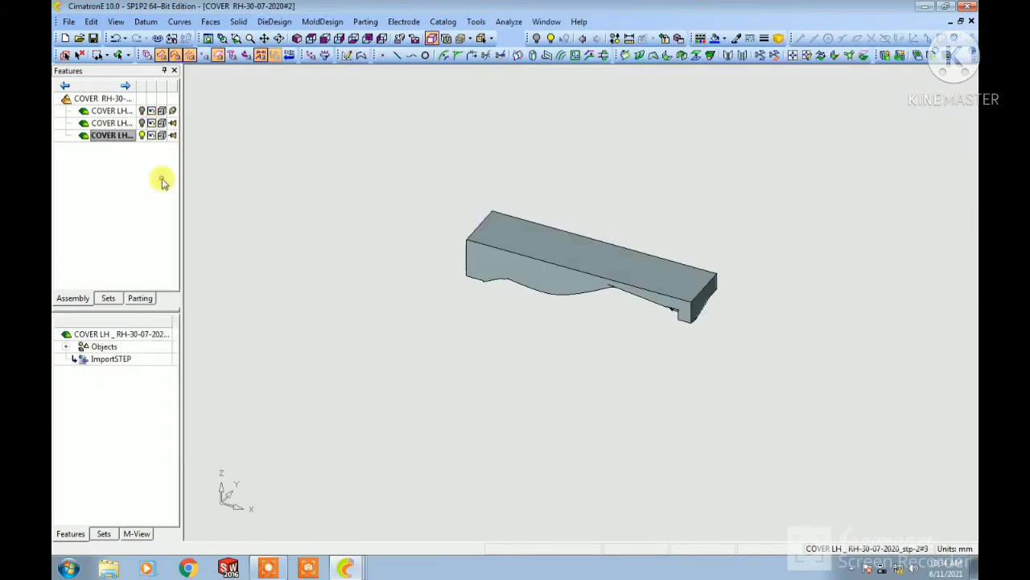
Step: Rotate the whole block 180° with Move Radial about the far long edge of its flat top face
left_click(297, 39)
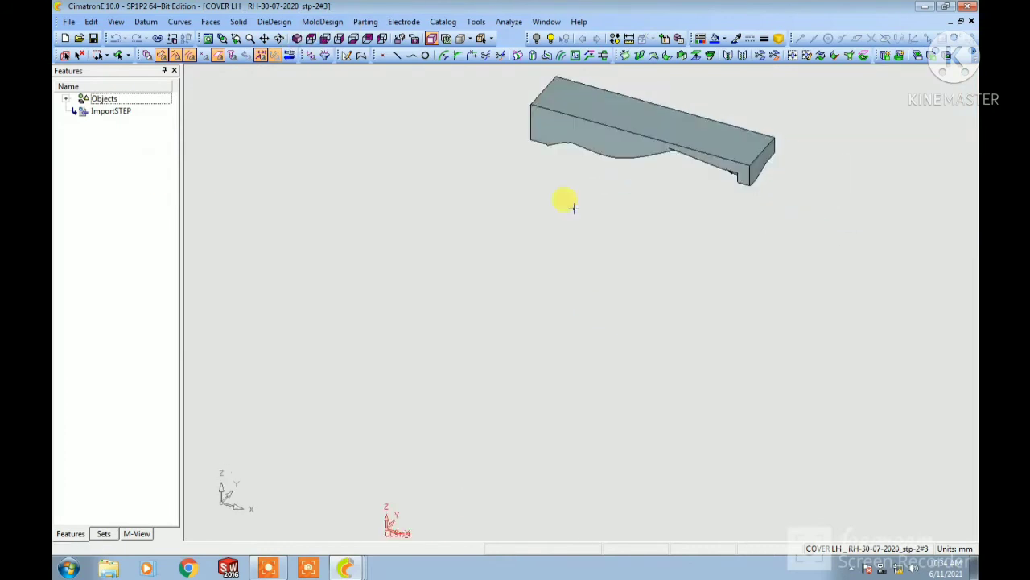
middle_click_drag(632, 253, 536, 361, "ctrl")
scroll(537, 364, "up", 2)
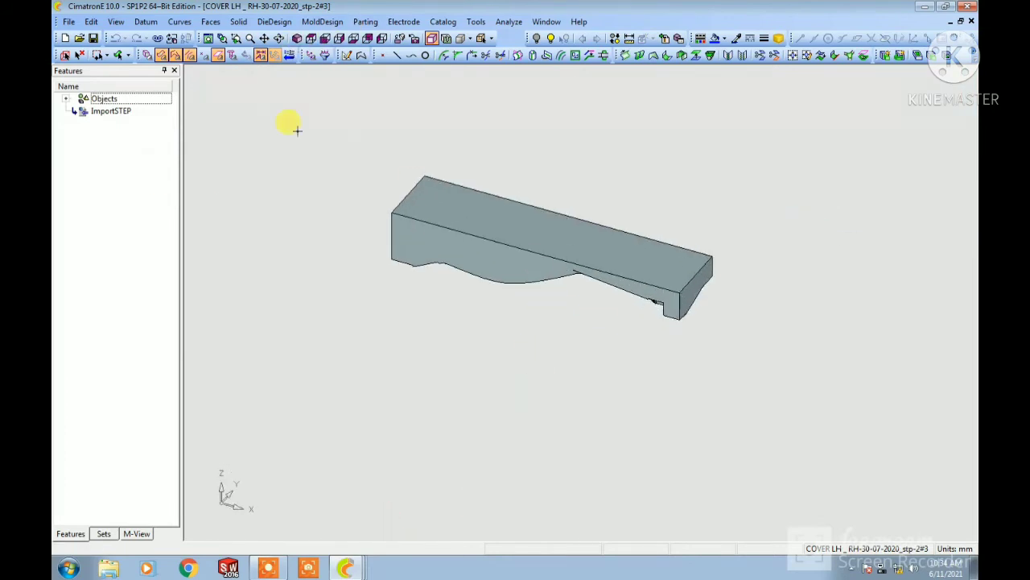
left_click(95, 22)
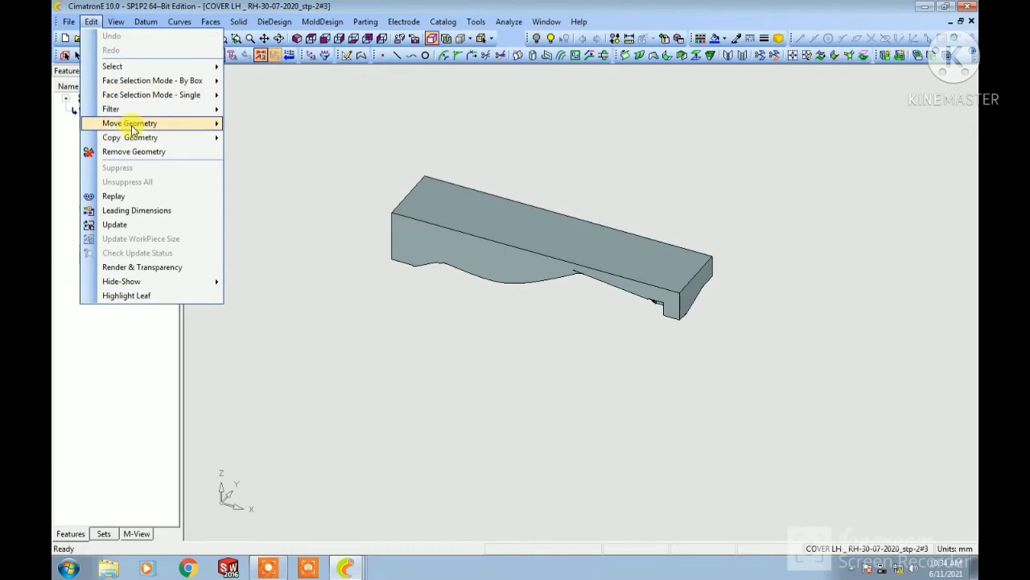
mouse_move(137, 123)
left_click(248, 139)
left_click(435, 216)
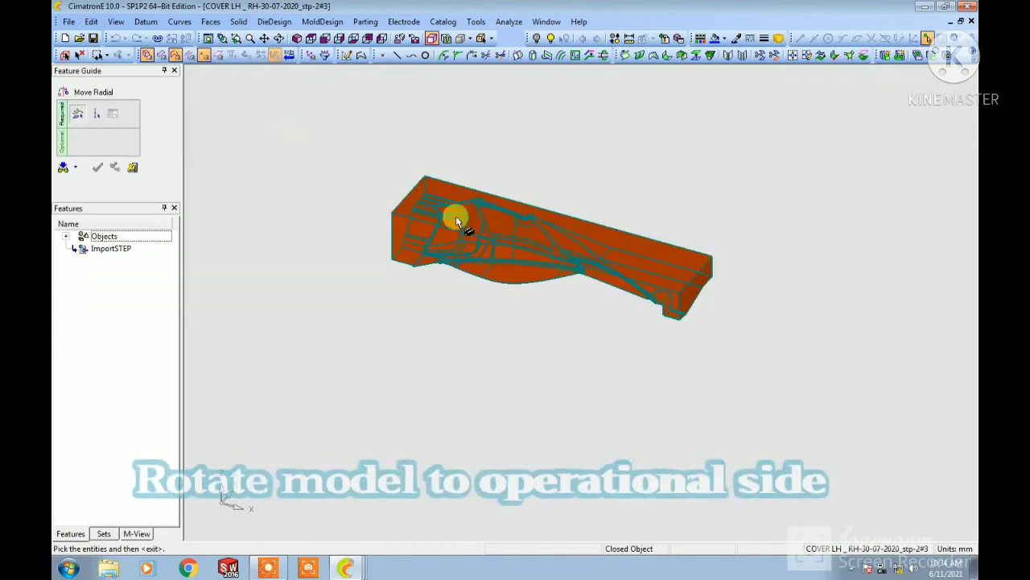
middle_click(587, 165)
left_click(492, 197)
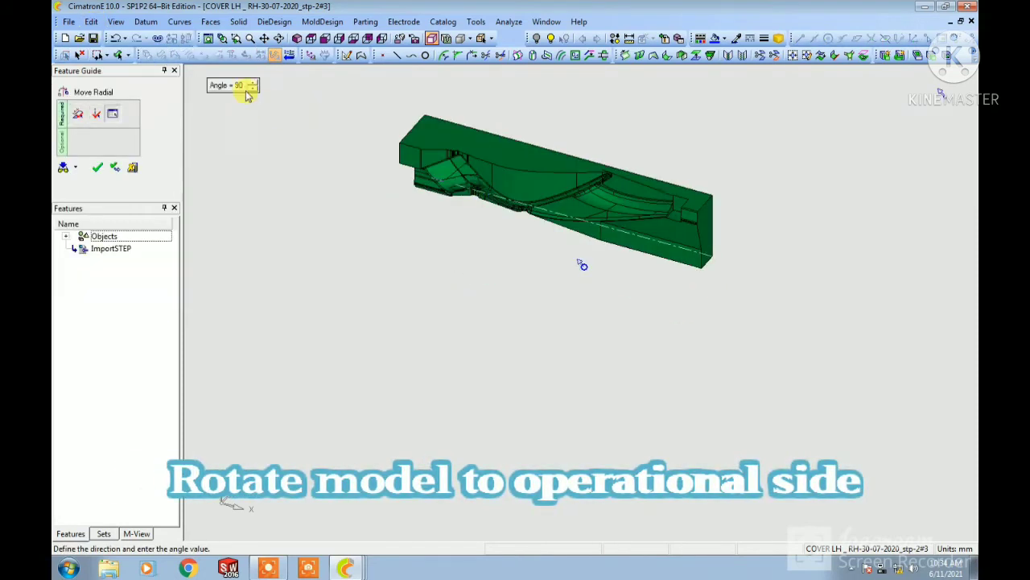
type("18")
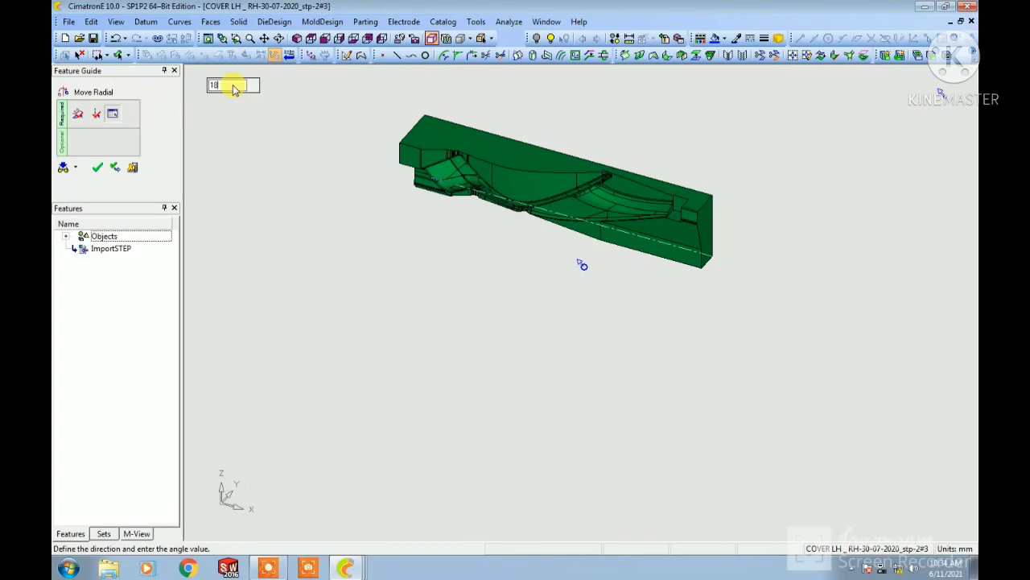
type("0")
key("Return")
middle_click(437, 168)
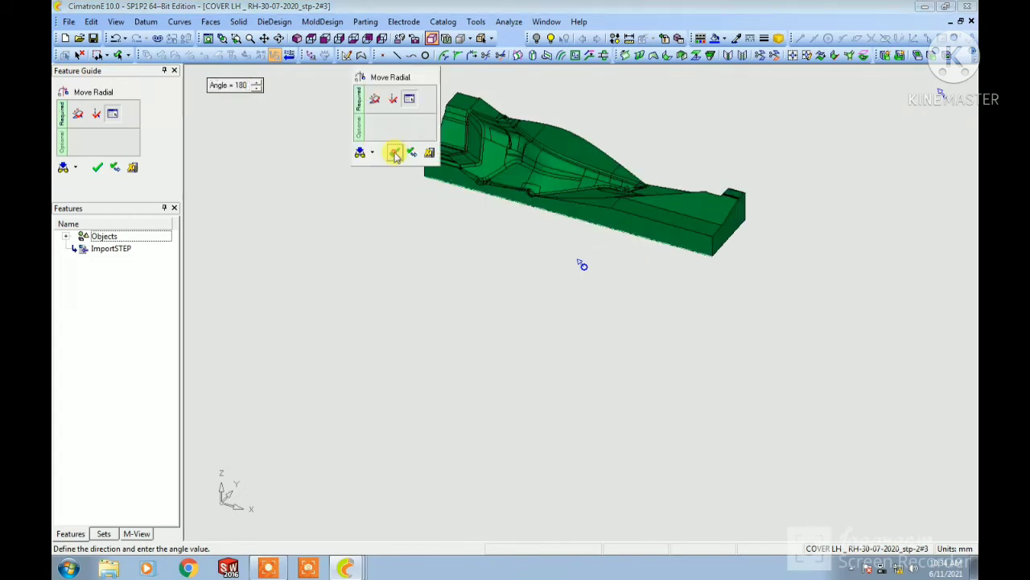
left_click(394, 155)
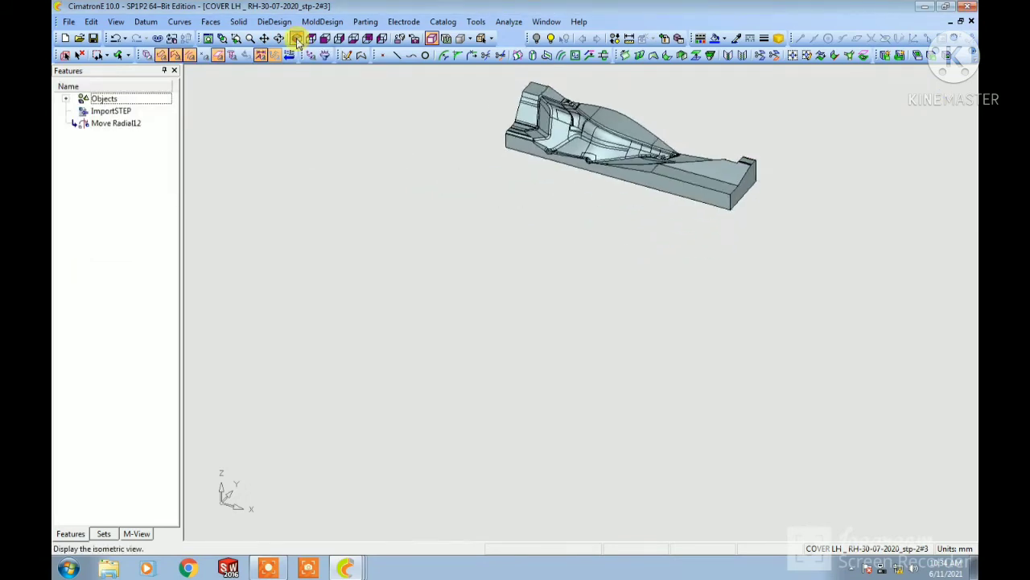
Step: Create a UCS from the whole block's geometry, with its origin at the top centre of the bounding box
left_click(145, 21)
mouse_move(162, 70)
left_click(221, 80)
scroll(507, 255, "up", 1)
middle_click_drag(508, 255, 588, 334, "ctrl")
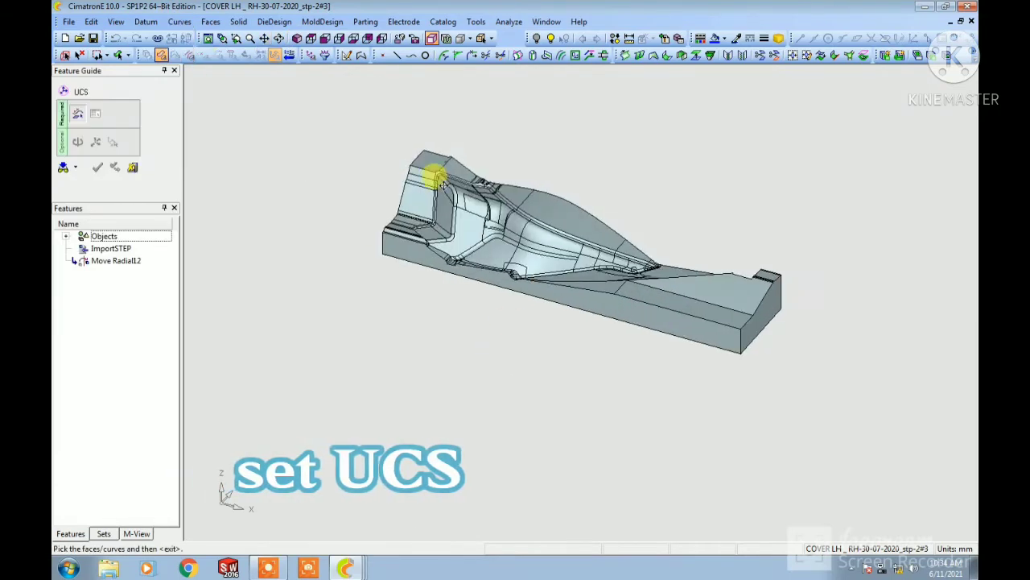
left_click_drag(359, 119, 935, 422)
middle_click(814, 357)
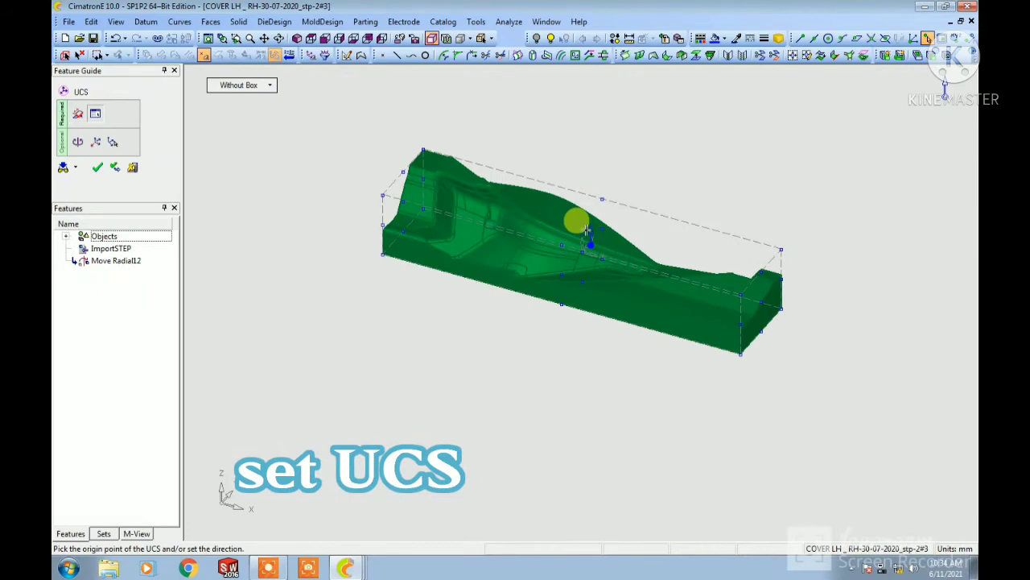
middle_click(560, 155)
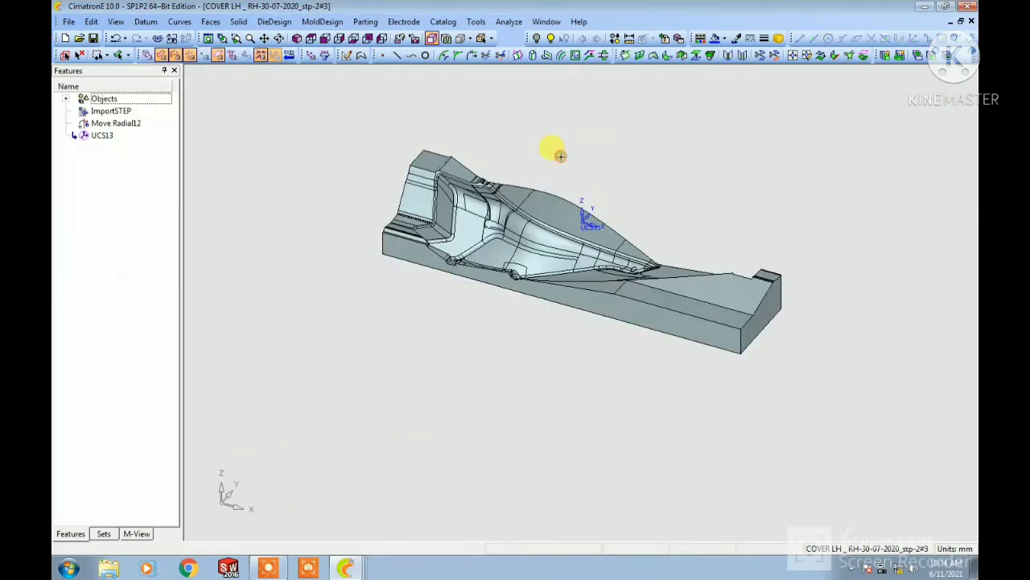
Step: List all UCSs in the active component and activate UCS13
left_click(313, 58)
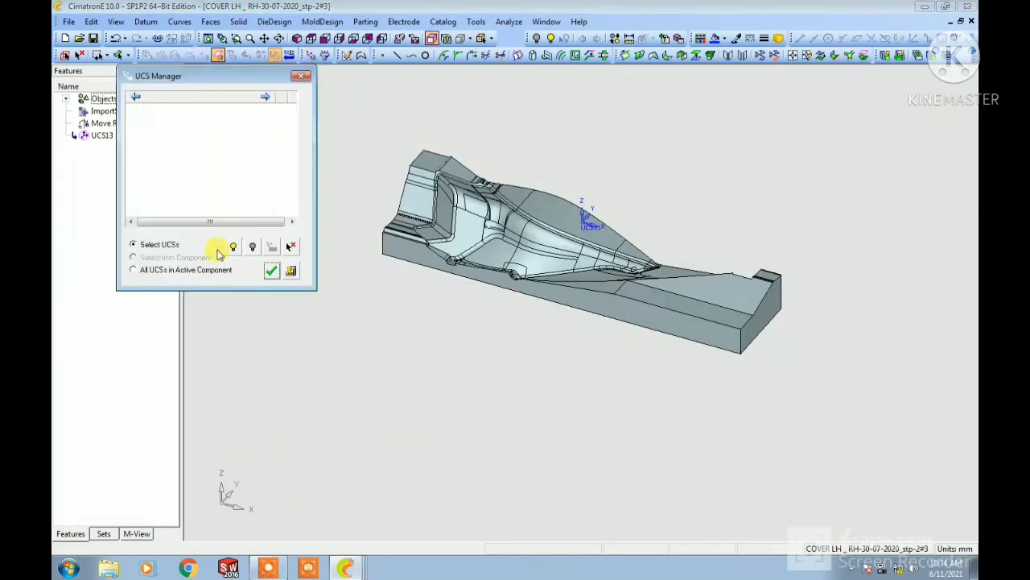
left_click(241, 109)
left_click(241, 121)
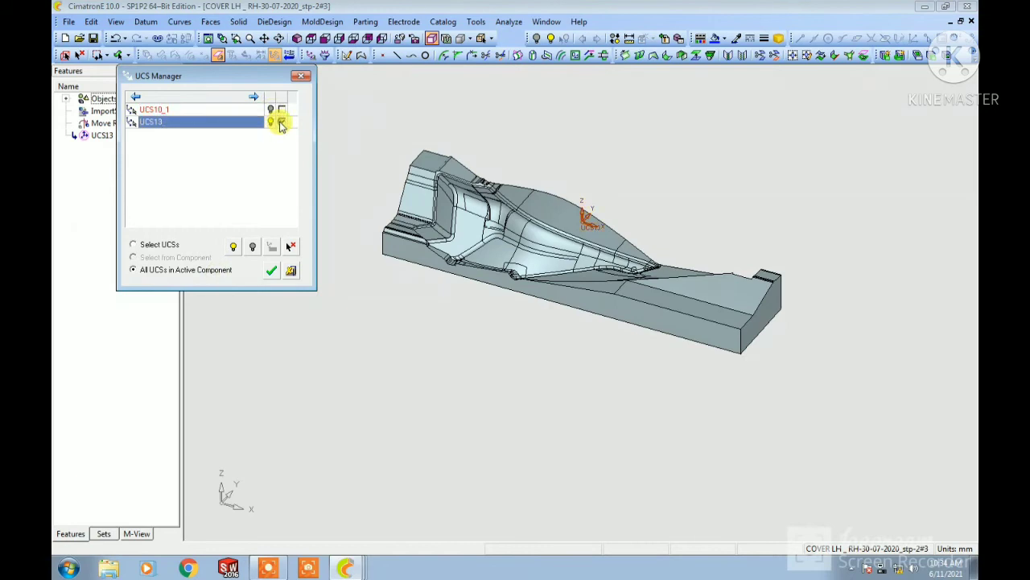
left_click(281, 121)
left_click(315, 131)
left_click(271, 270)
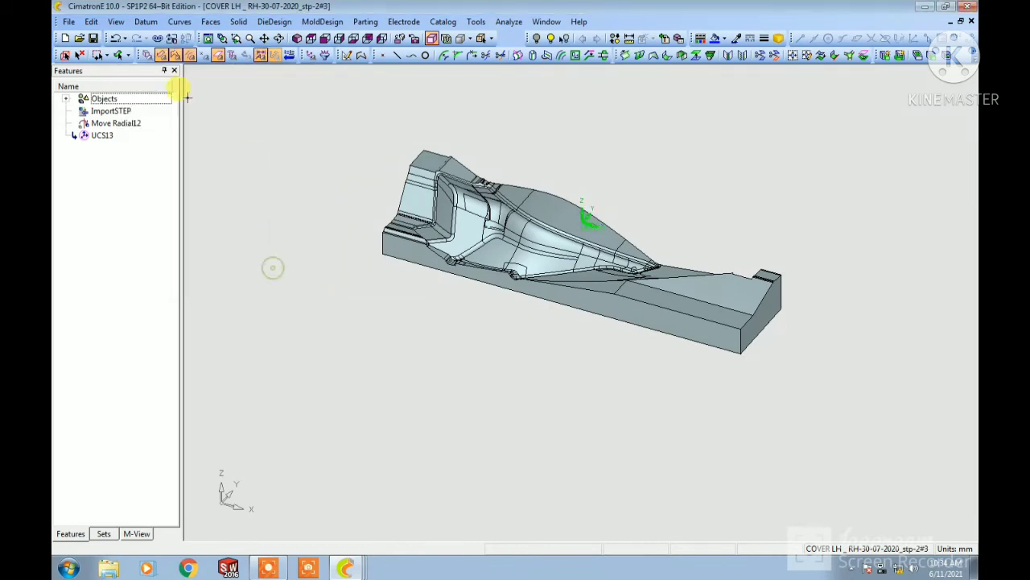
Step: Export the part to a manufacturing (NC) document, choosing which reference-model UCS positions it
left_click(68, 21)
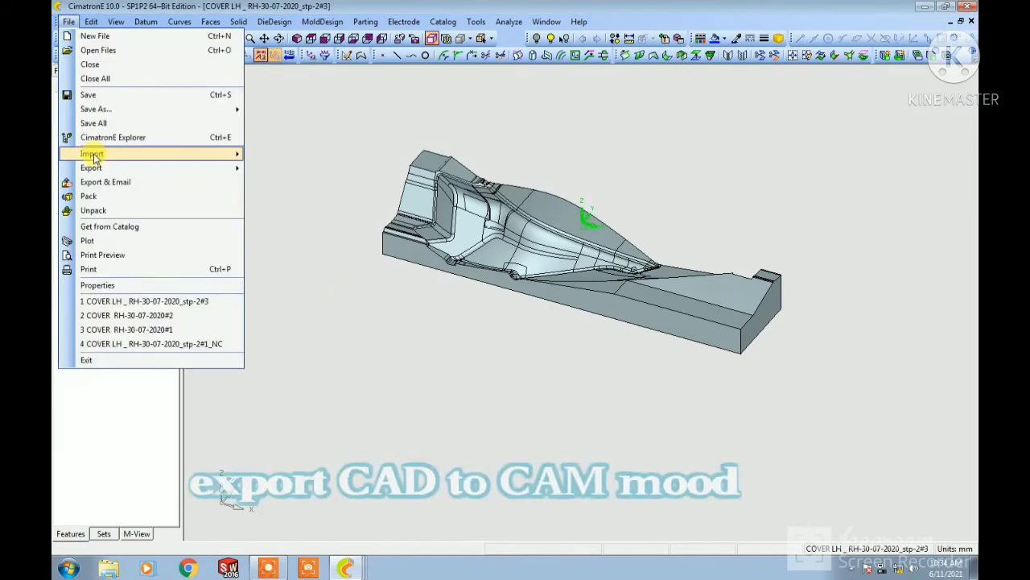
mouse_move(99, 169)
left_click(293, 211)
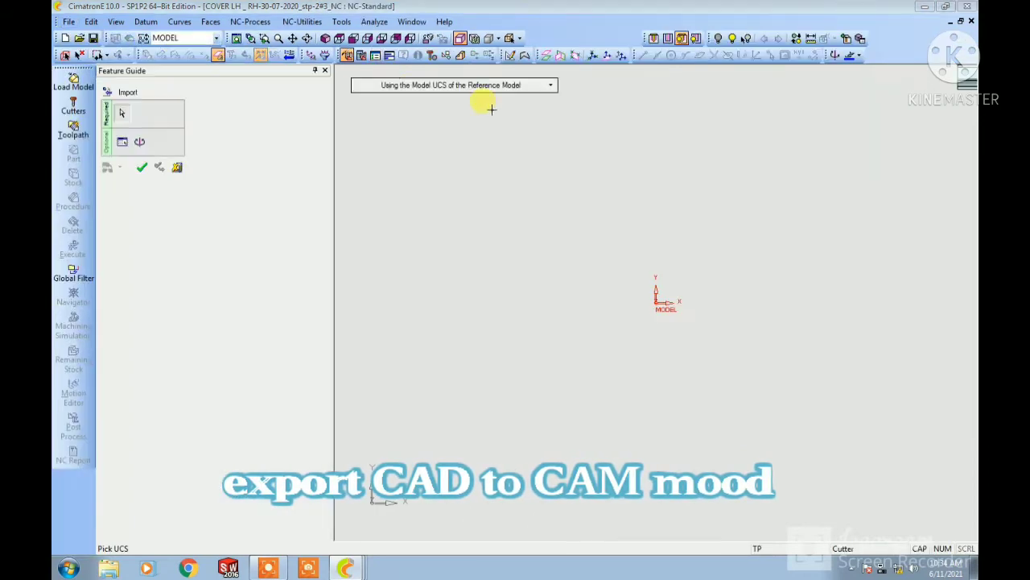
left_click(410, 85)
left_click(398, 96)
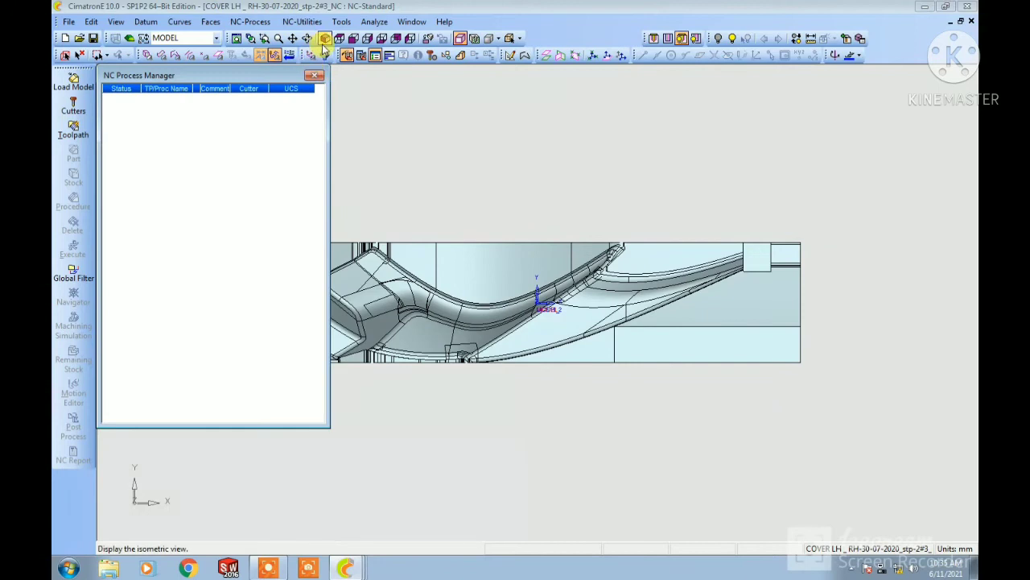
Step: Hide UCS11_2 in the NC document and activate the MODEL UCS in an isometric view
left_click(312, 57)
left_click(311, 57)
left_click(228, 270)
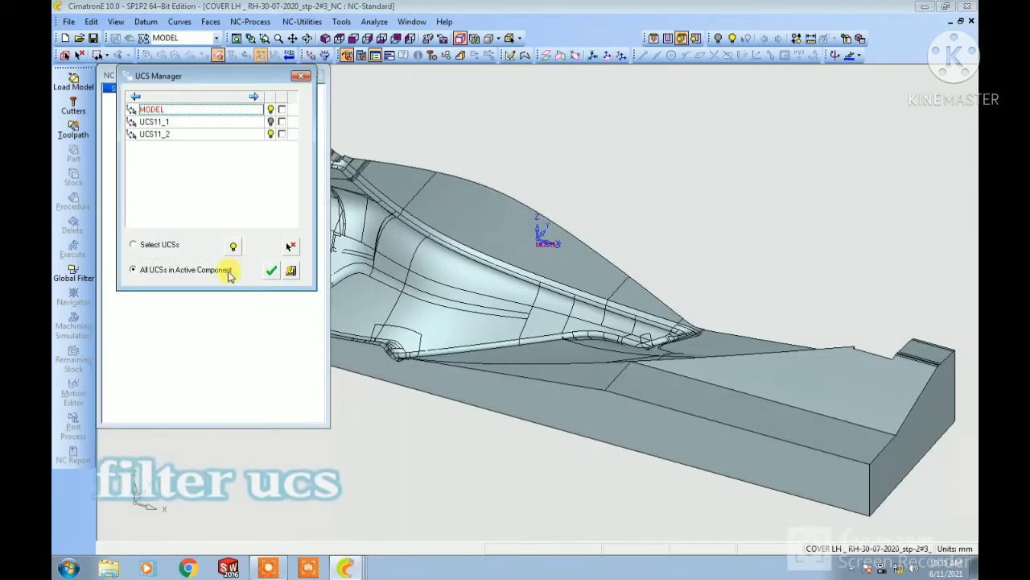
left_click(269, 133)
left_click(277, 108)
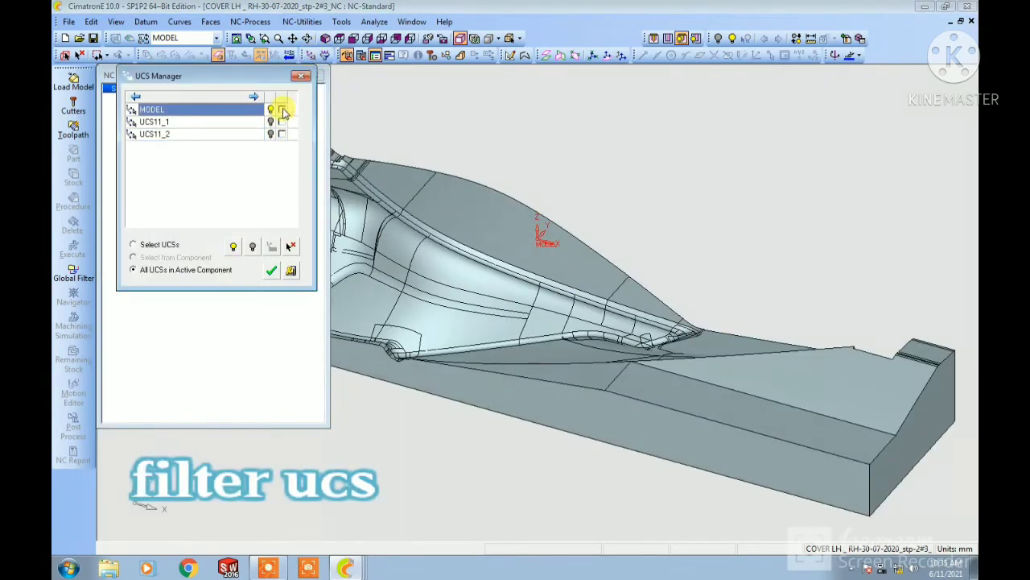
right_click(282, 110)
left_click(326, 116)
left_click(271, 270)
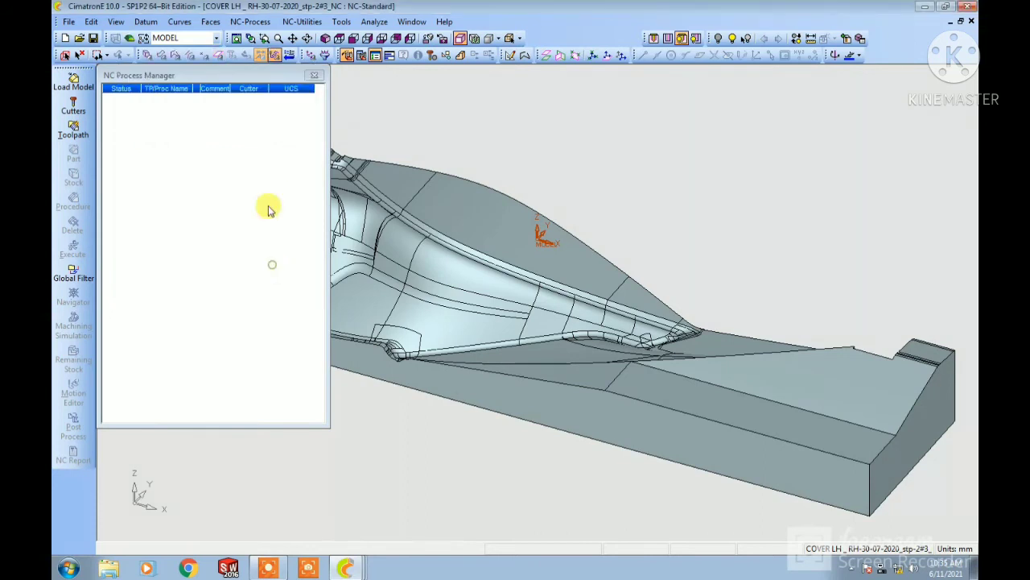
Step: Save the NC document under the name TRAINING in the current COVER folder
left_click(93, 39)
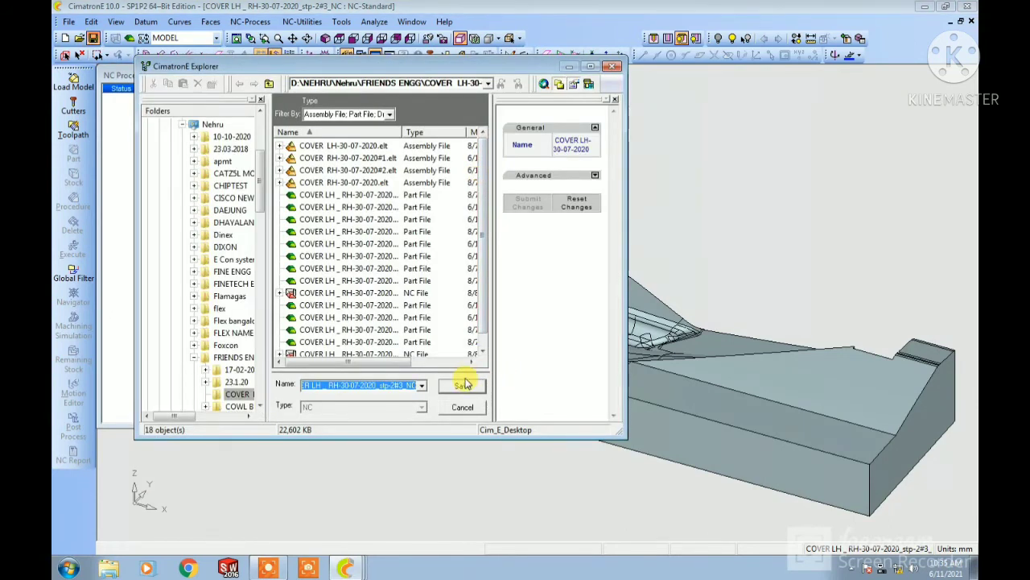
type("TRAINING")
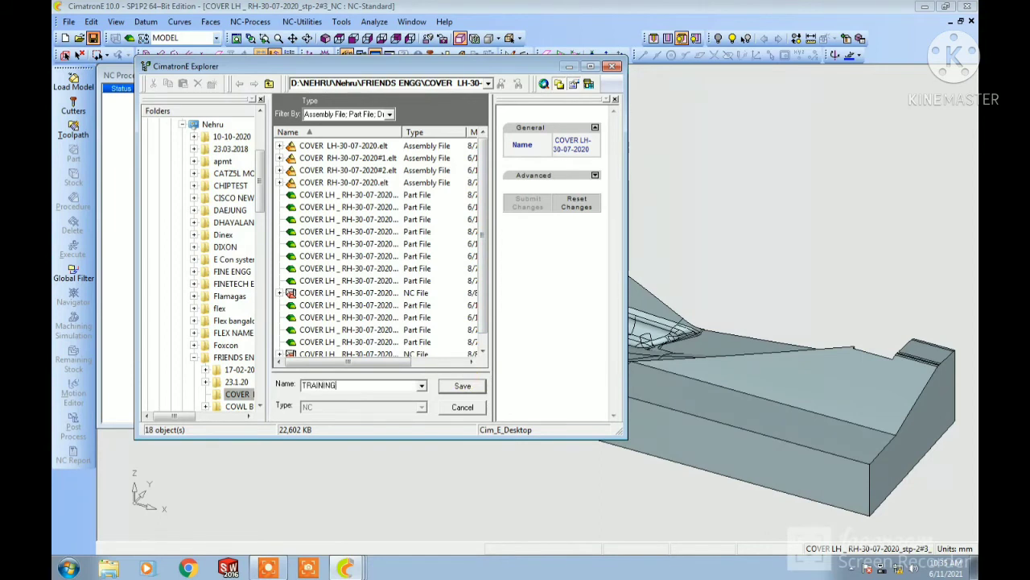
left_click(461, 390)
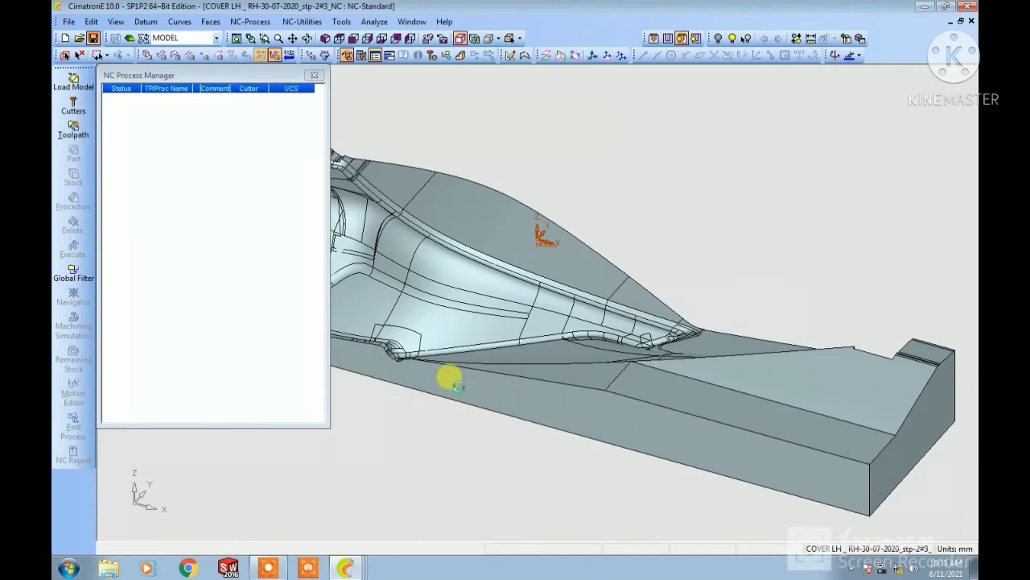
Step: Create a 3X toolpath that uses the MODEL UCS
scroll(596, 305, "down", 2)
scroll(602, 316, "down", 3)
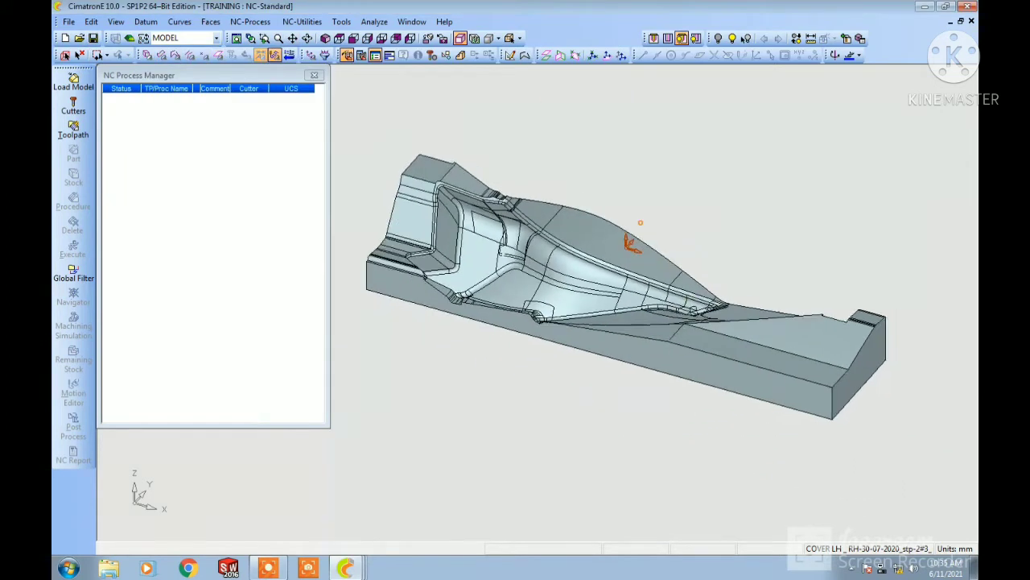
left_click(80, 135)
left_click(220, 306)
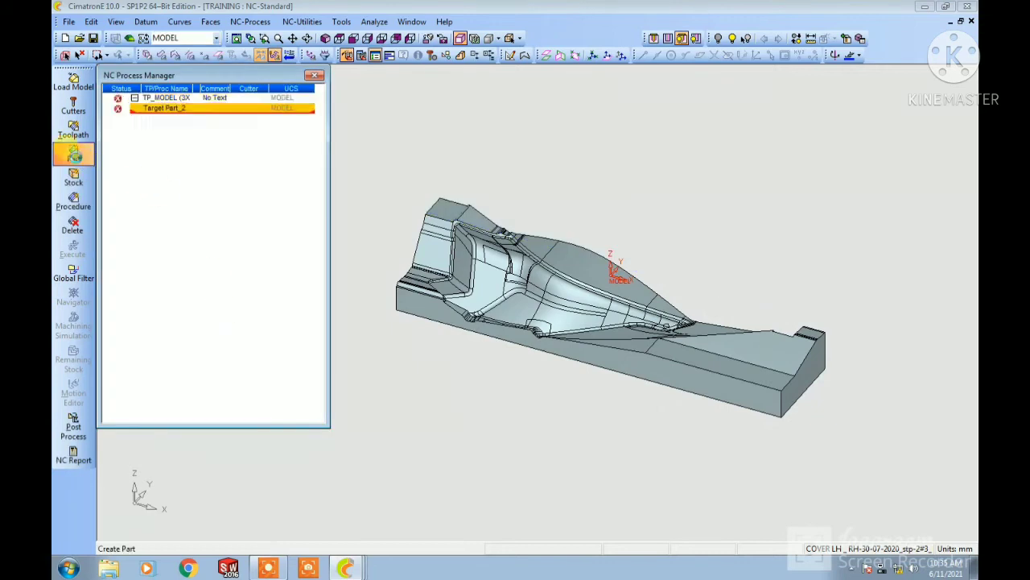
Step: Define the target part and an automatic stock for the 3X toolpath
left_click(212, 264)
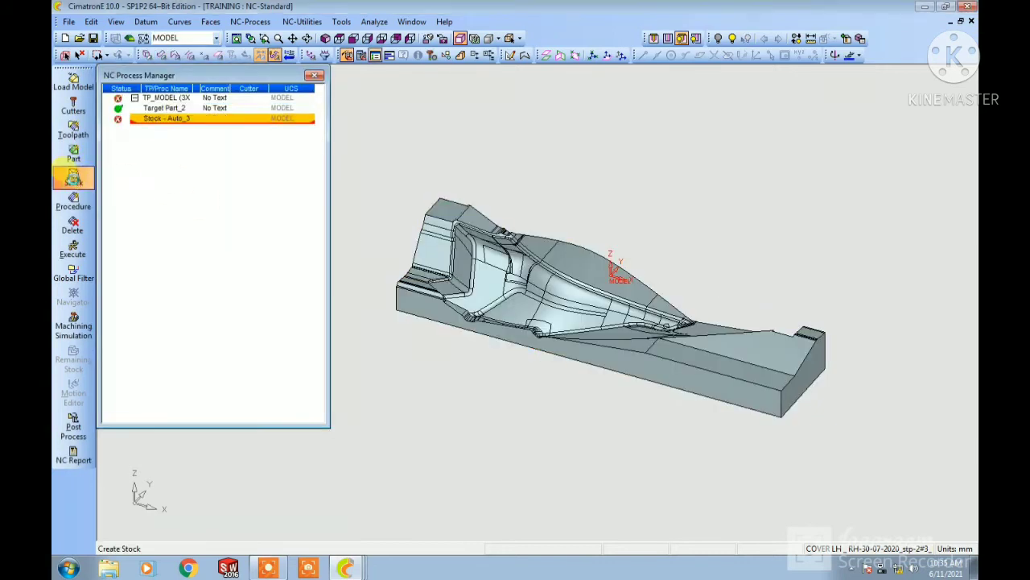
left_click(177, 319)
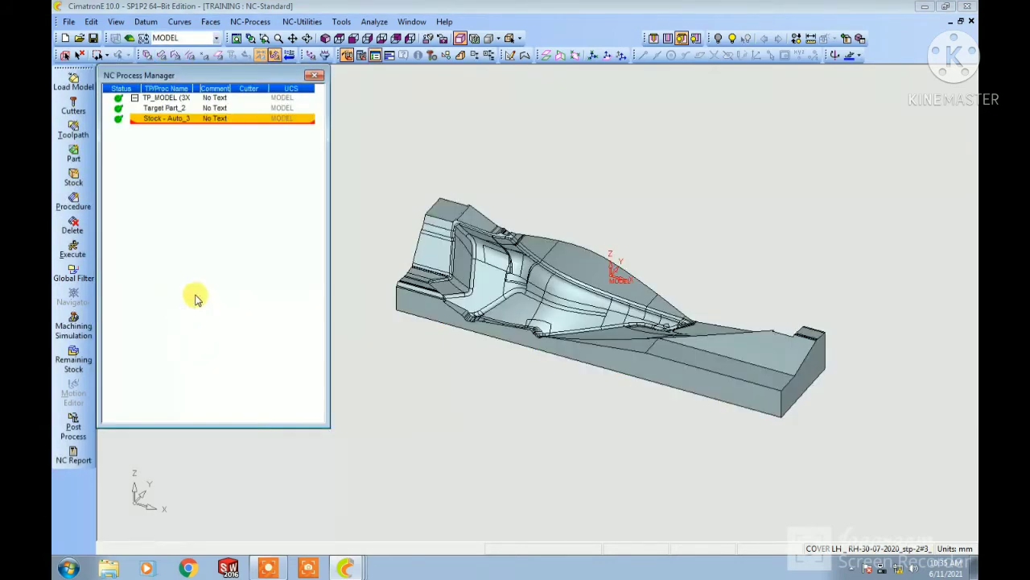
Step: Add a Volume Milling procedure of type Rough Spiral and select all the block's faces as part surfaces
left_click(89, 201)
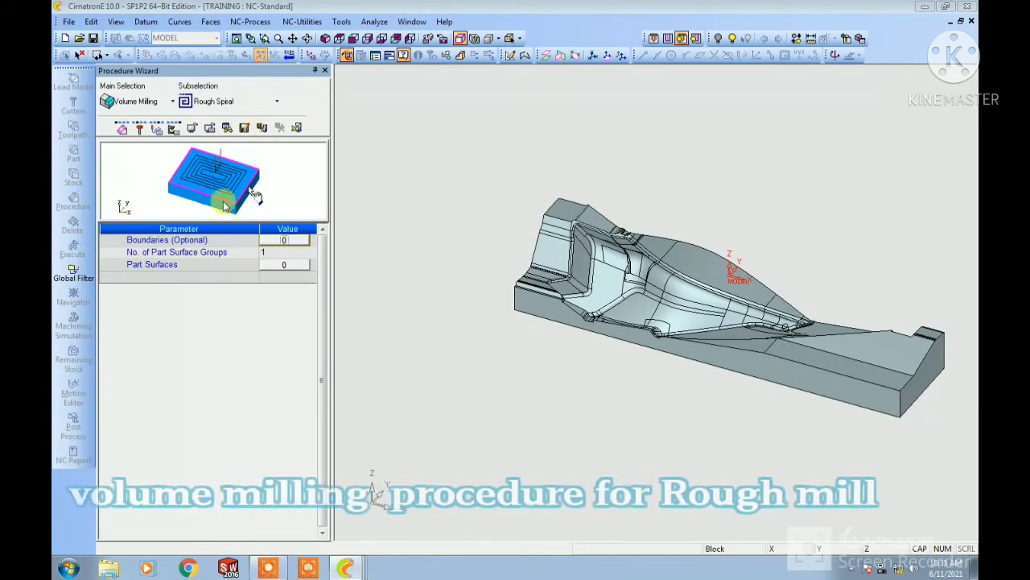
scroll(704, 308, "up", 2)
middle_click_drag(704, 309, 624, 316)
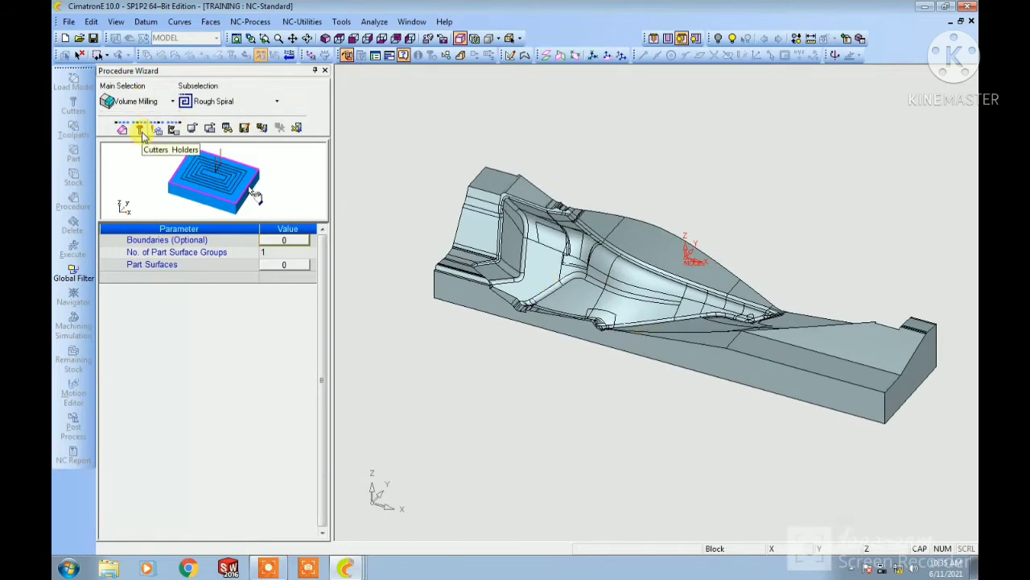
left_click(284, 264)
left_click_drag(274, 143, 858, 447)
middle_click(741, 242)
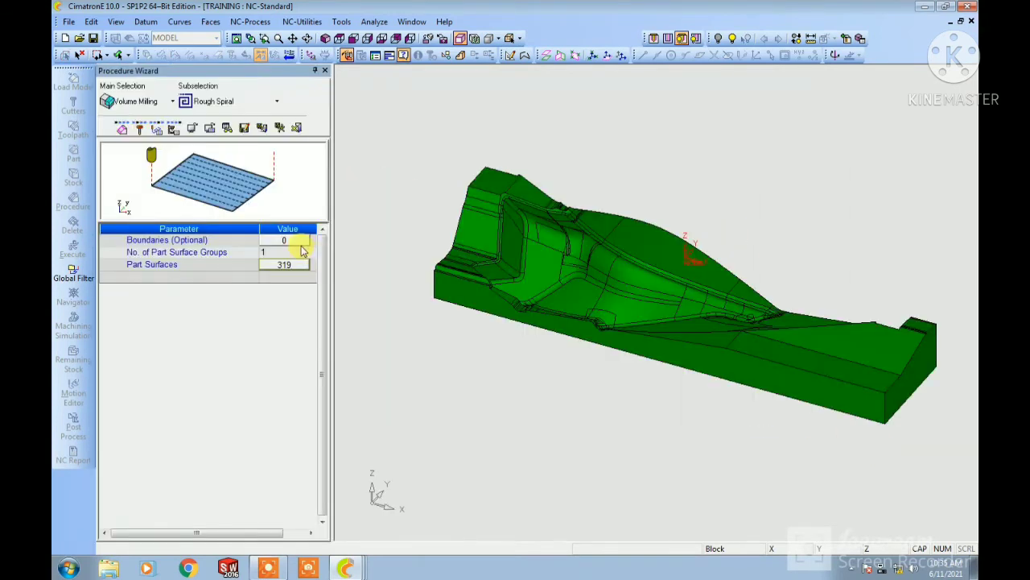
Step: Sketch a rectangle slightly larger than the block around its outline in the top view for the procedure's boundary
left_click(300, 242)
left_click(338, 38)
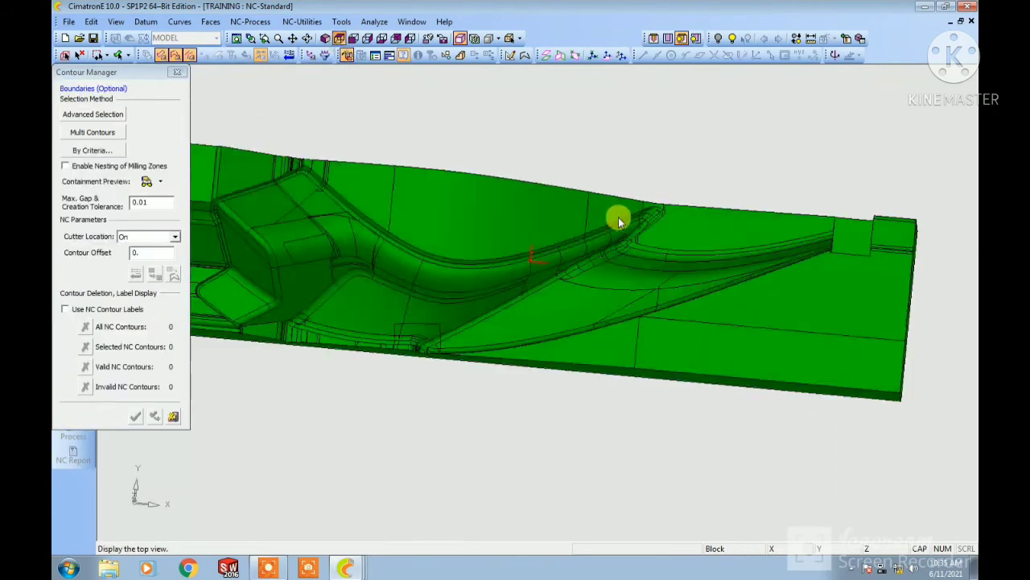
left_click(509, 56)
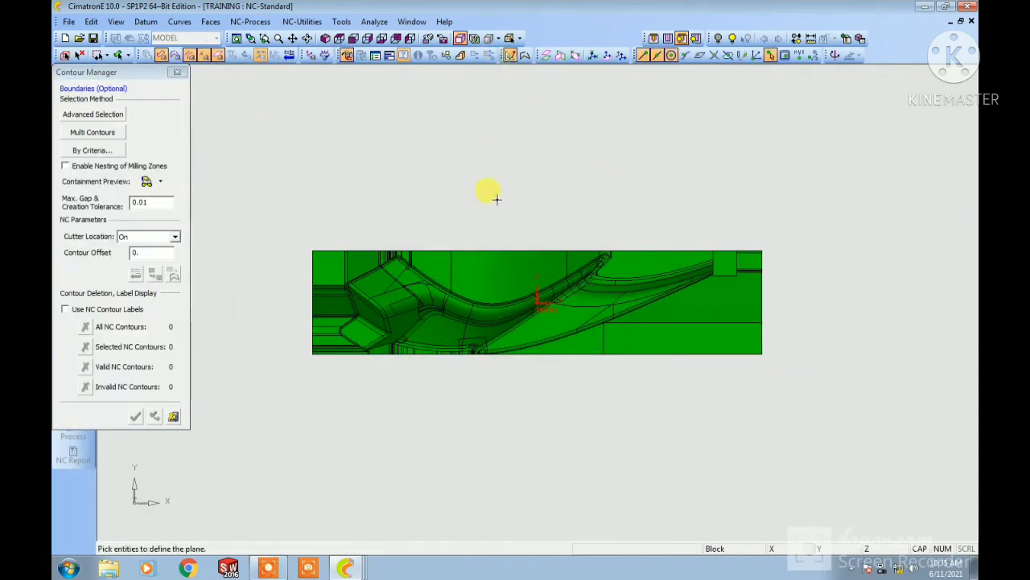
left_click(497, 198)
right_click(511, 215)
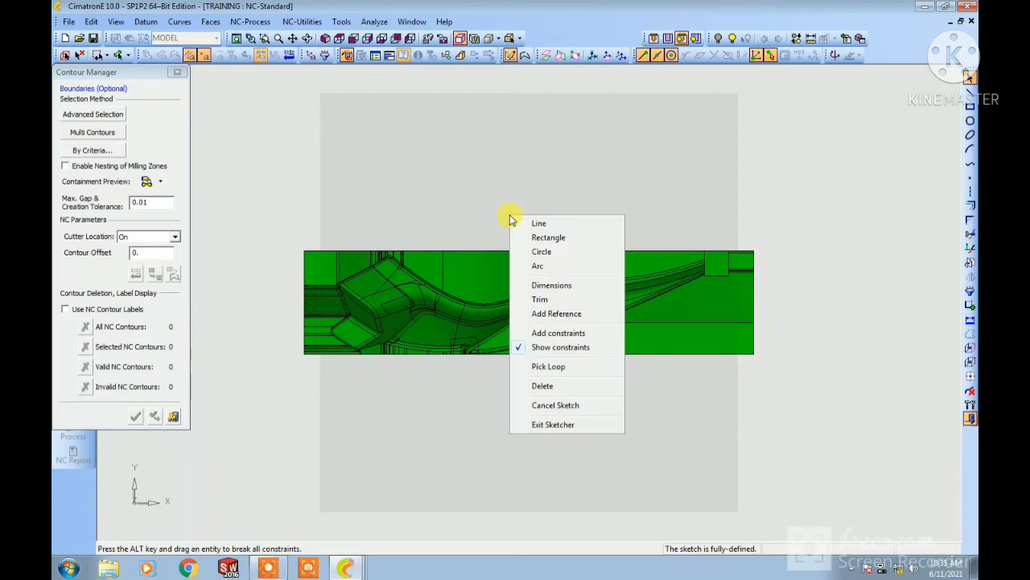
left_click(549, 237)
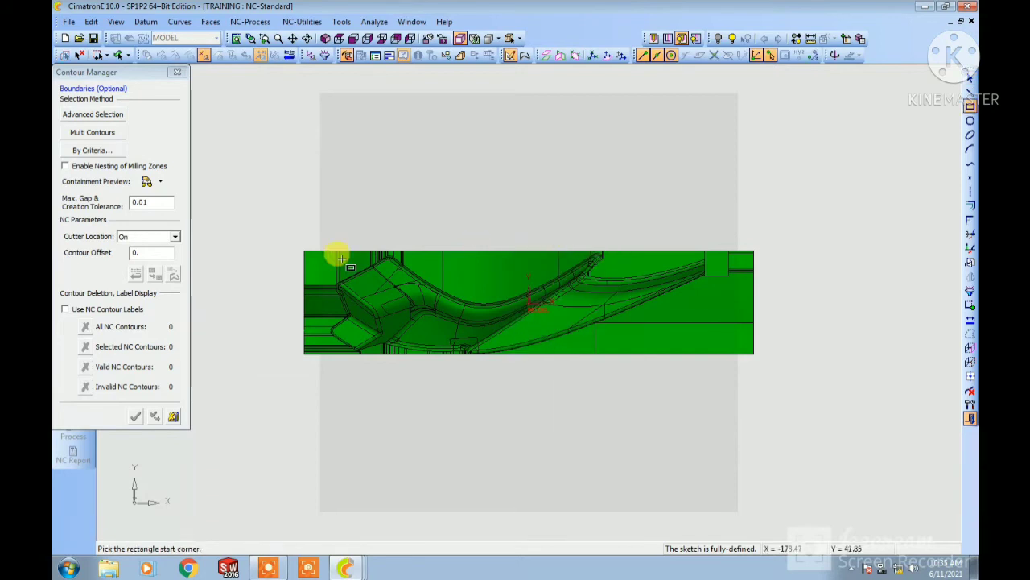
left_click(300, 248)
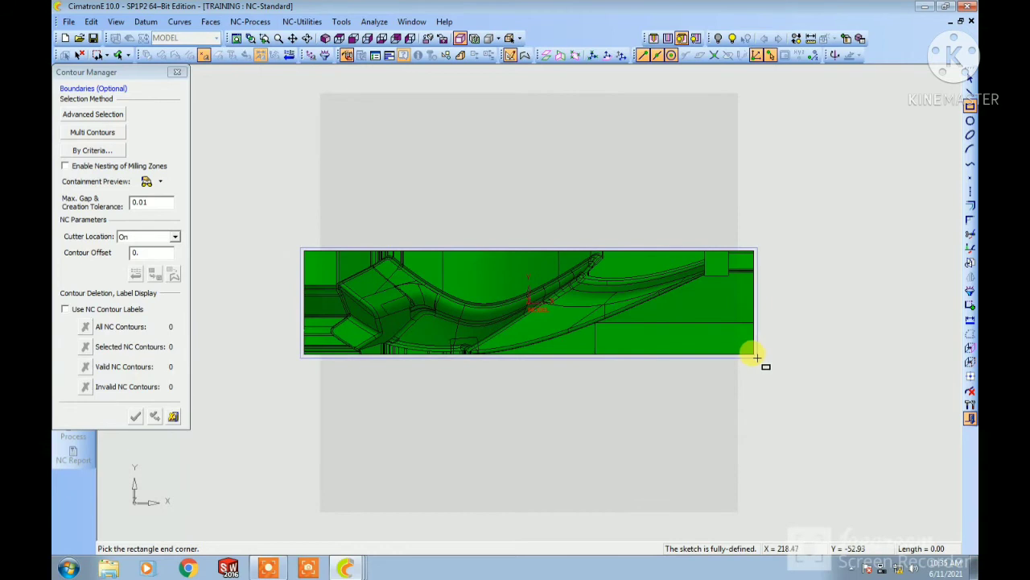
left_click(756, 356)
right_click(740, 332)
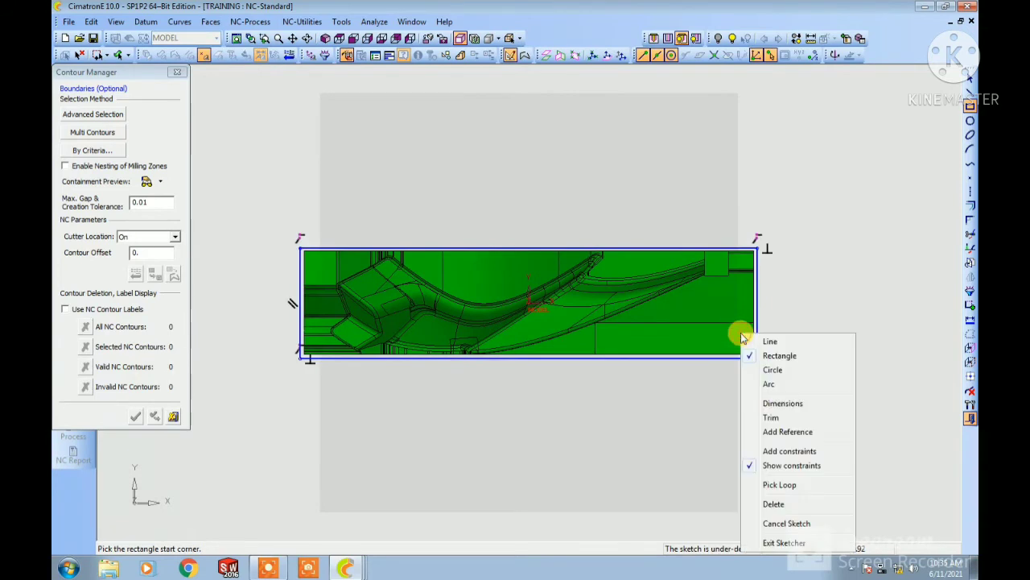
left_click(774, 543)
Step: Select the sketched rectangle as the closed boundary contour of the Rough Spiral procedure, with the cutter location On
left_click(582, 358)
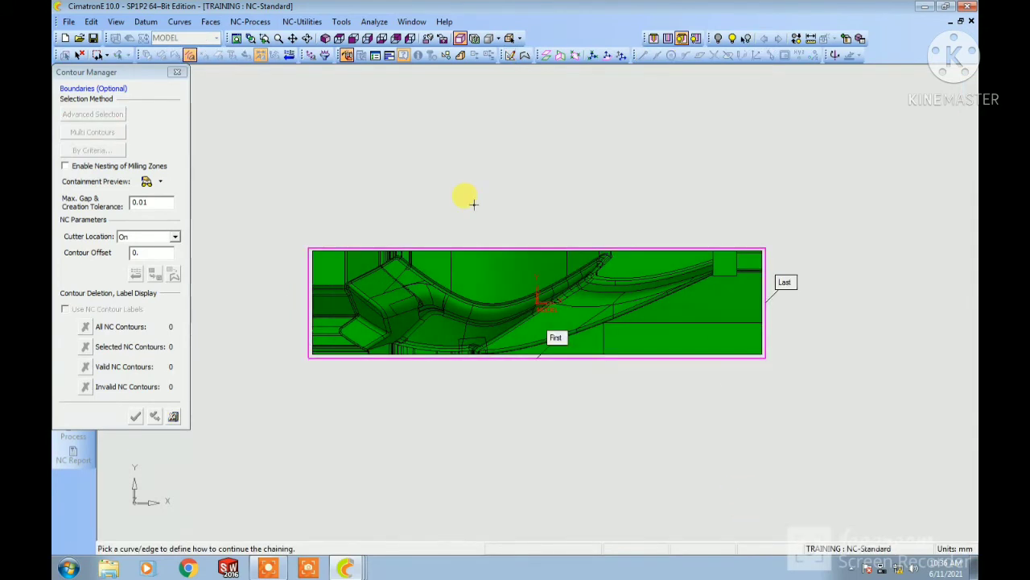
right_click(474, 207)
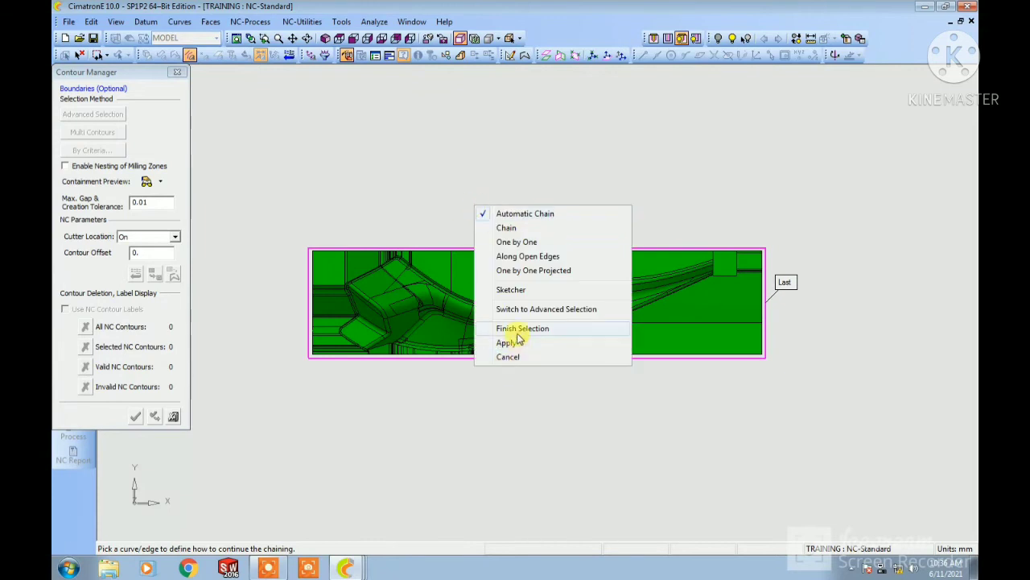
left_click(519, 330)
right_click(498, 259)
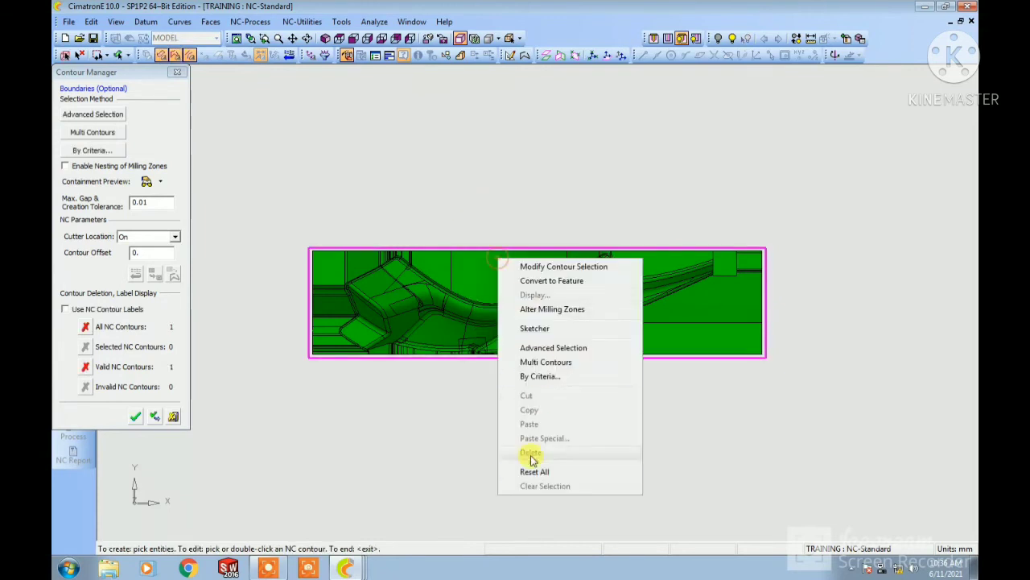
left_click(531, 472)
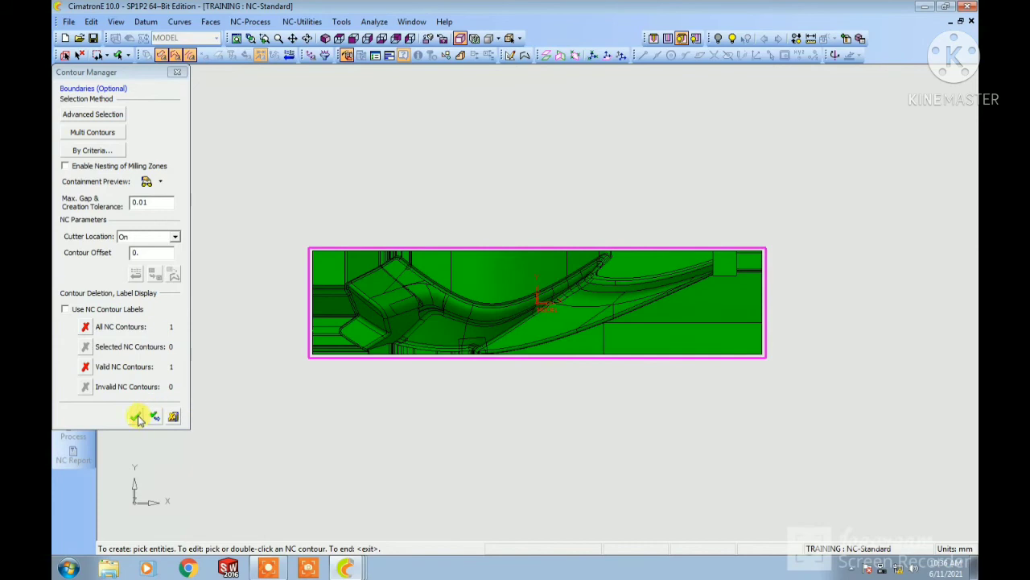
left_click(135, 416)
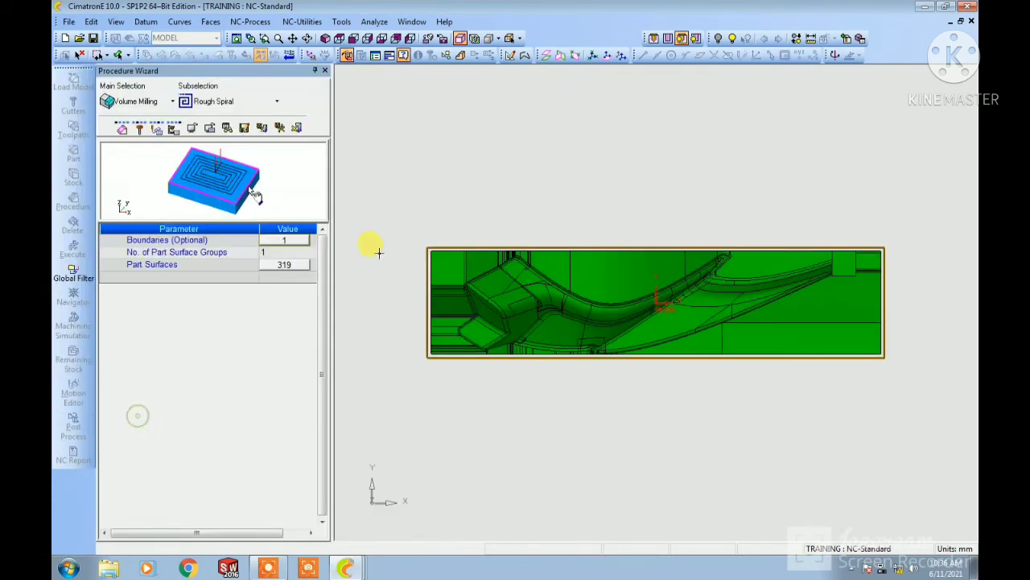
Step: Create a milling cutter named 50BULL with a Bull tip, 50 mm diameter and 0.8 mm corner radius for the procedure
left_click(141, 129)
left_click(180, 98)
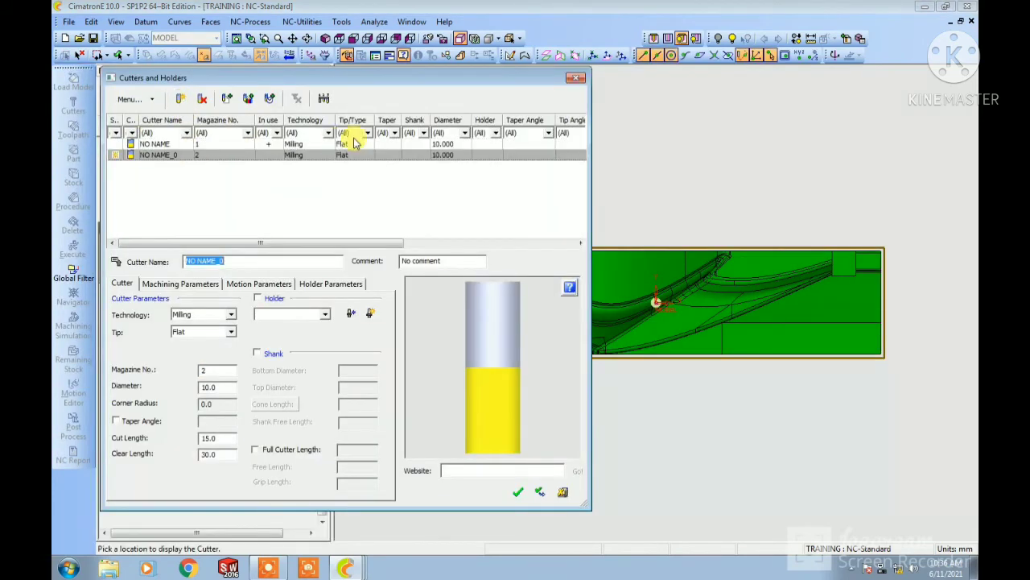
type("50BULL")
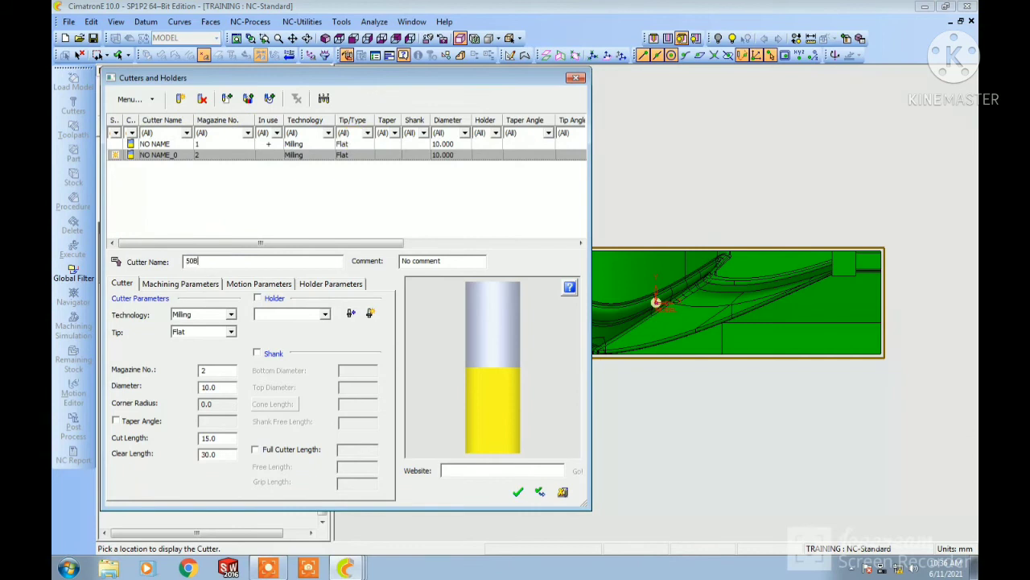
left_click(191, 338)
left_click(190, 359)
left_click(219, 387)
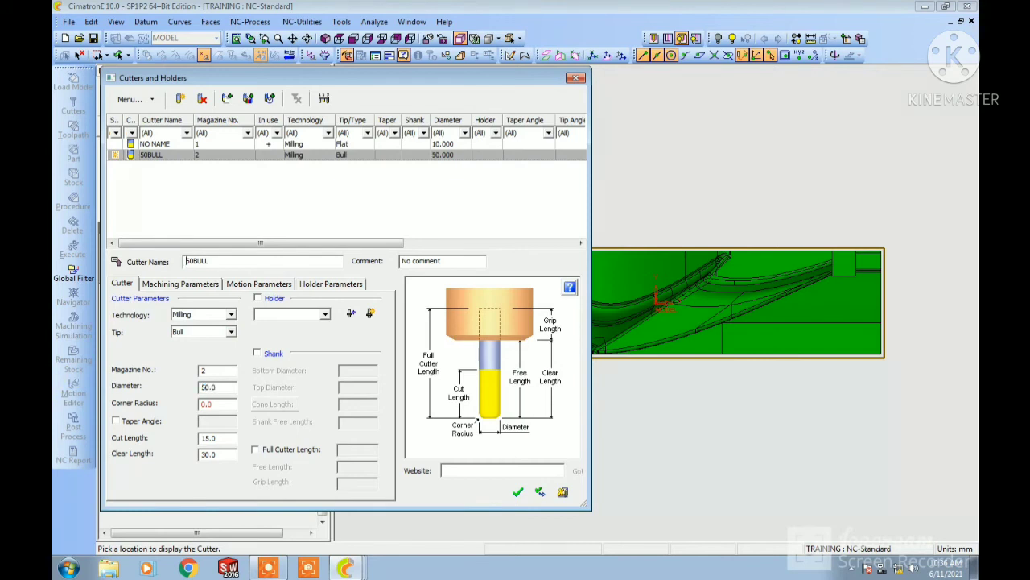
left_click(225, 404)
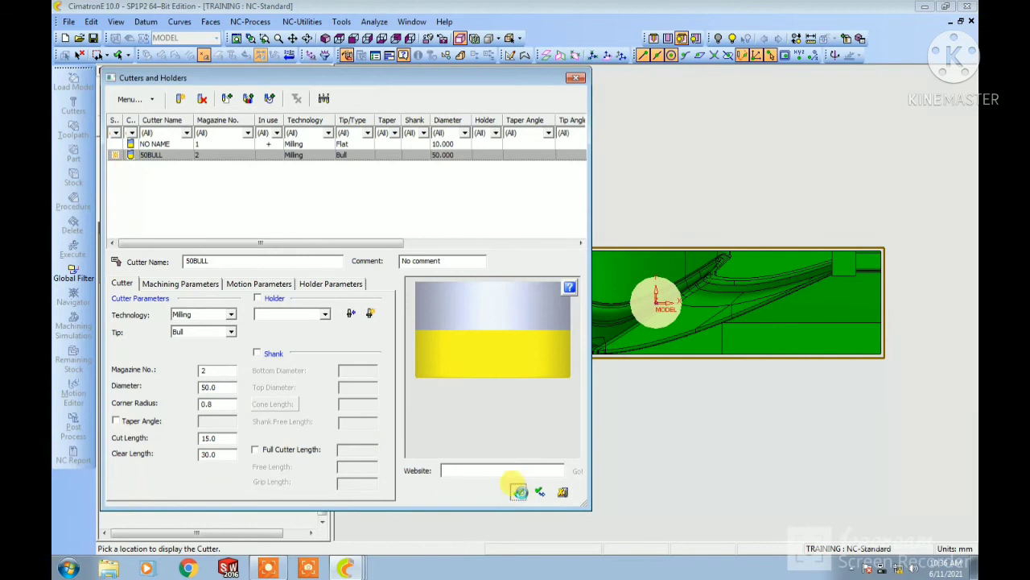
left_click(518, 491)
Step: Set the procedure's internal clearance to Optimized and the part surface offset to 0.3 mm
left_click(157, 131)
left_click(120, 240)
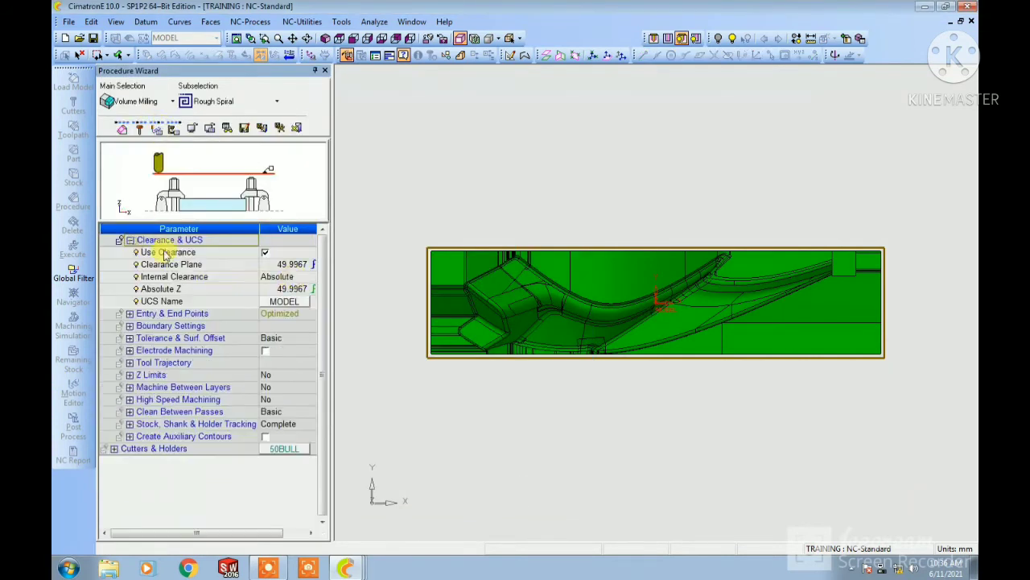
left_click(295, 276)
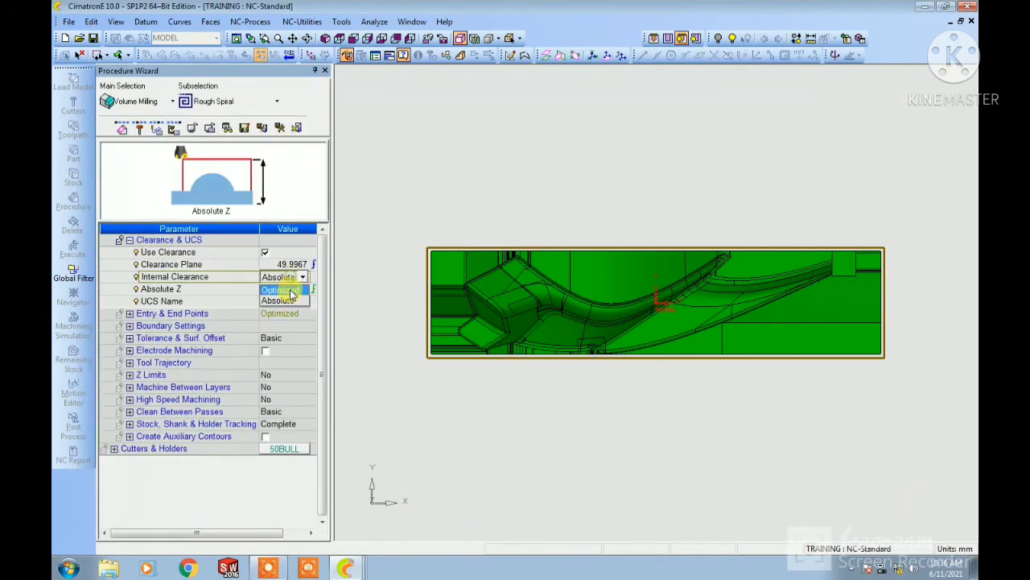
left_click(292, 296)
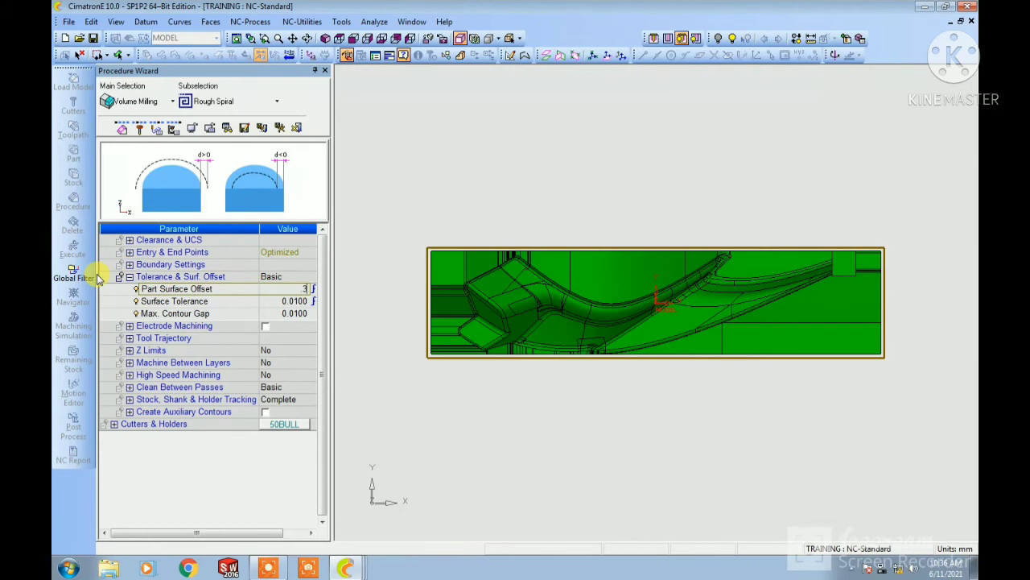
key("Return")
left_click(129, 277)
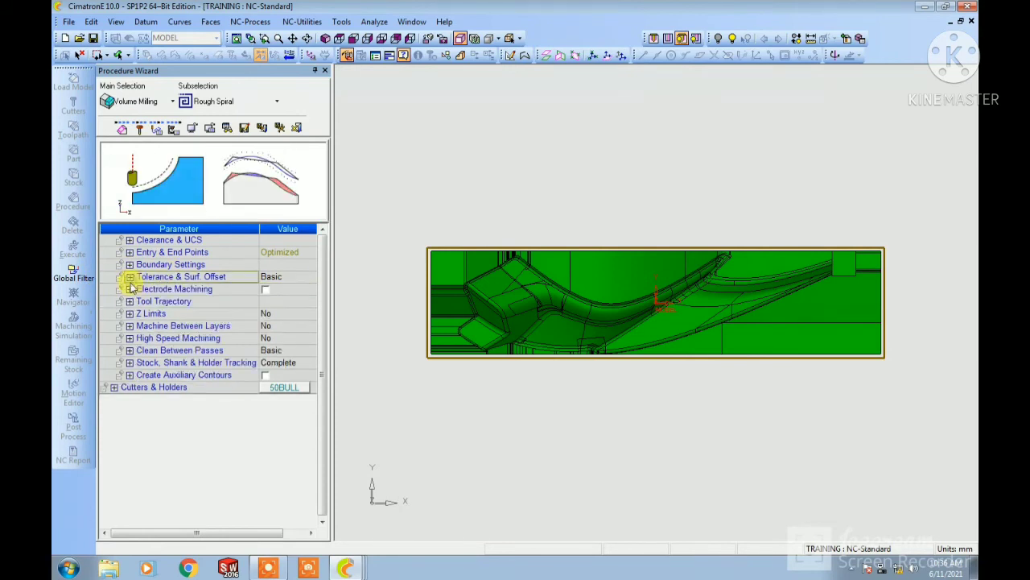
Step: Set the tool trajectory to Mixed cutting mode, 1 mm fixed vertical step and 25 mm side step, with True Spiral enabled
left_click(129, 301)
left_click(288, 327)
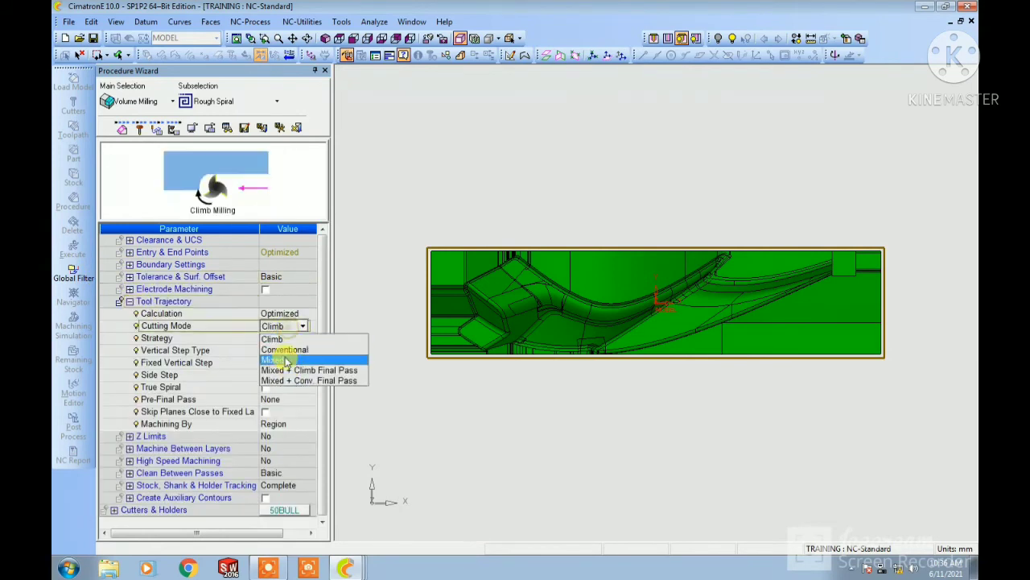
left_click(285, 359)
left_click(298, 362)
left_click_drag(300, 362, 55, 318)
type("1")
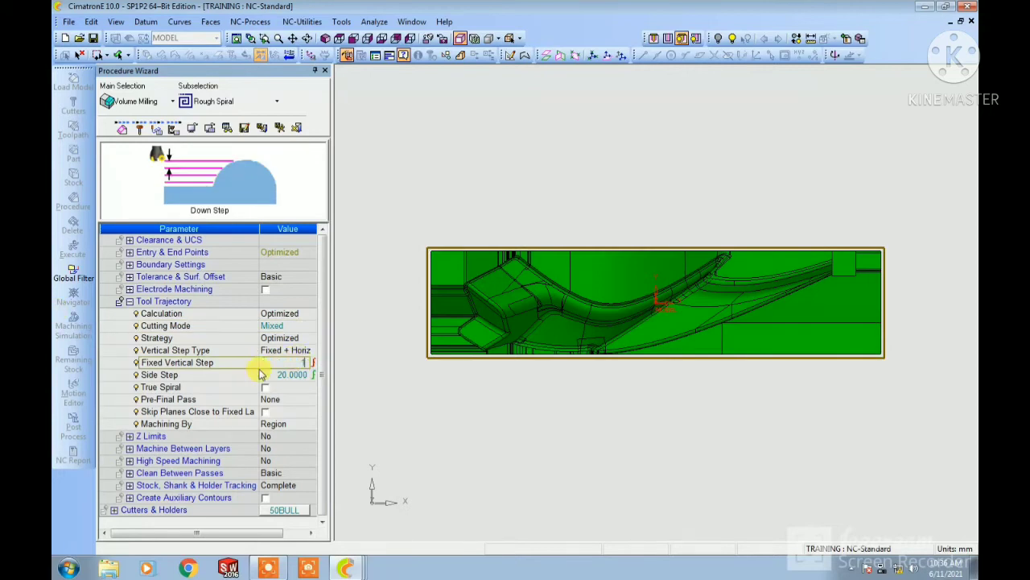
left_click(279, 375)
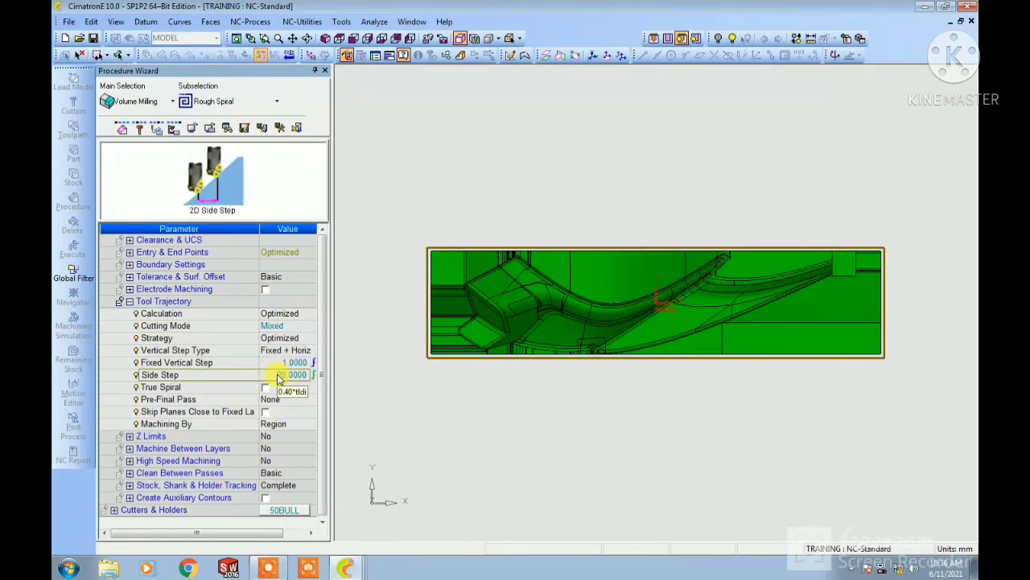
type("25")
key("Return")
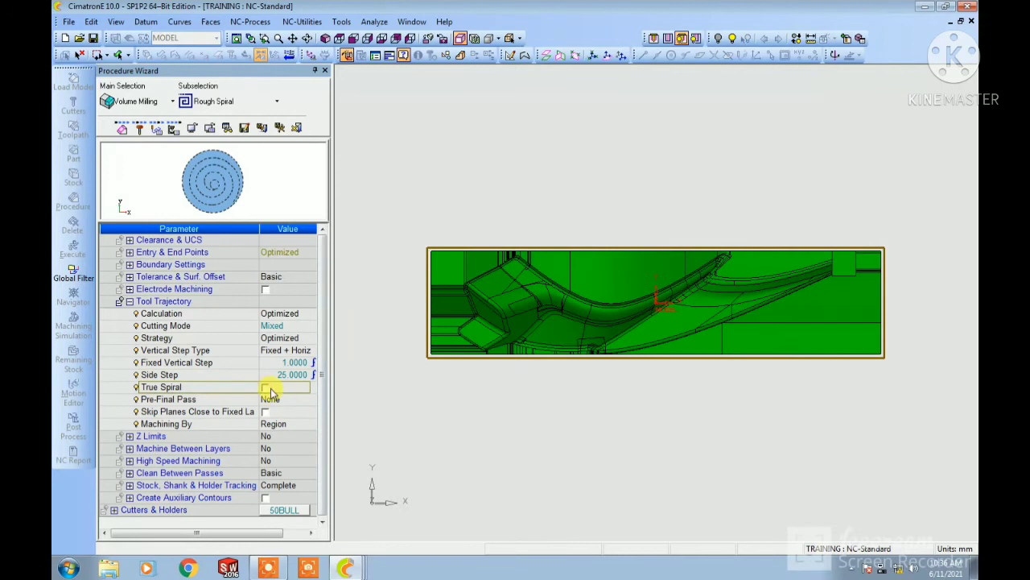
Step: Set the Z limits to Top & Bottom with Z-Top at 0 and Z-Bottom at -76.7881
left_click(277, 438)
left_click(277, 482)
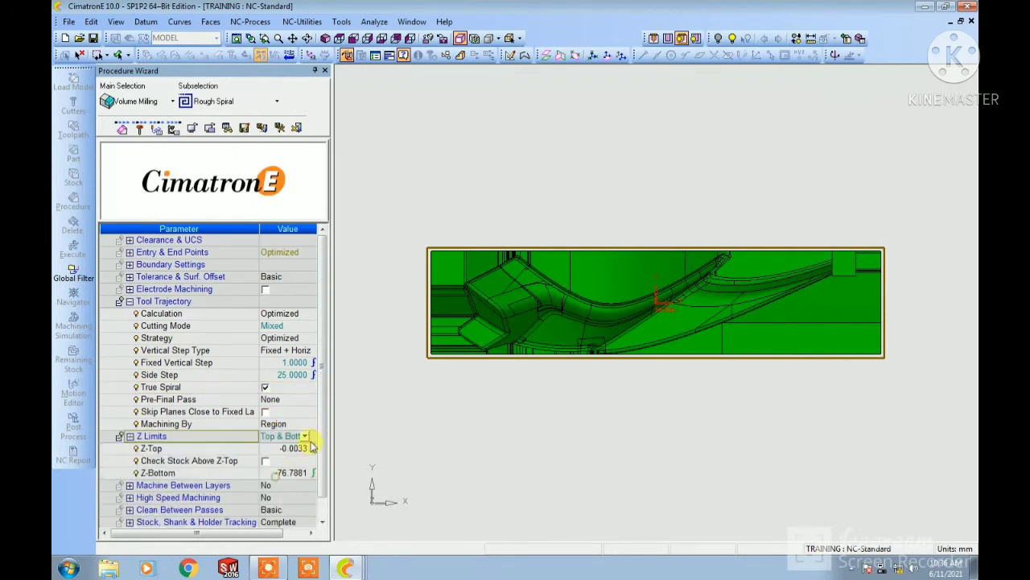
left_click_drag(323, 401, 324, 437)
left_click(298, 414)
type("0")
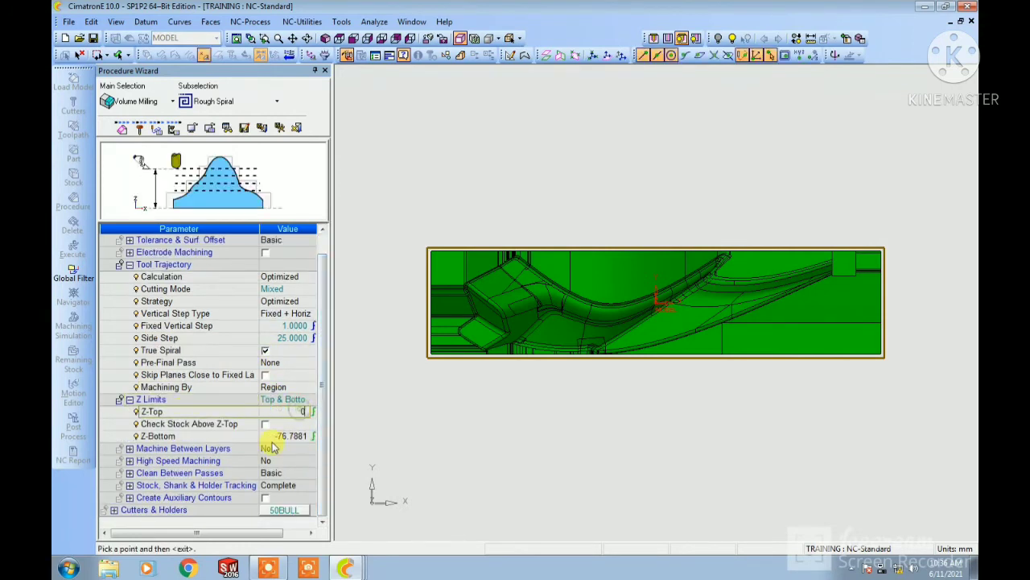
left_click(298, 437)
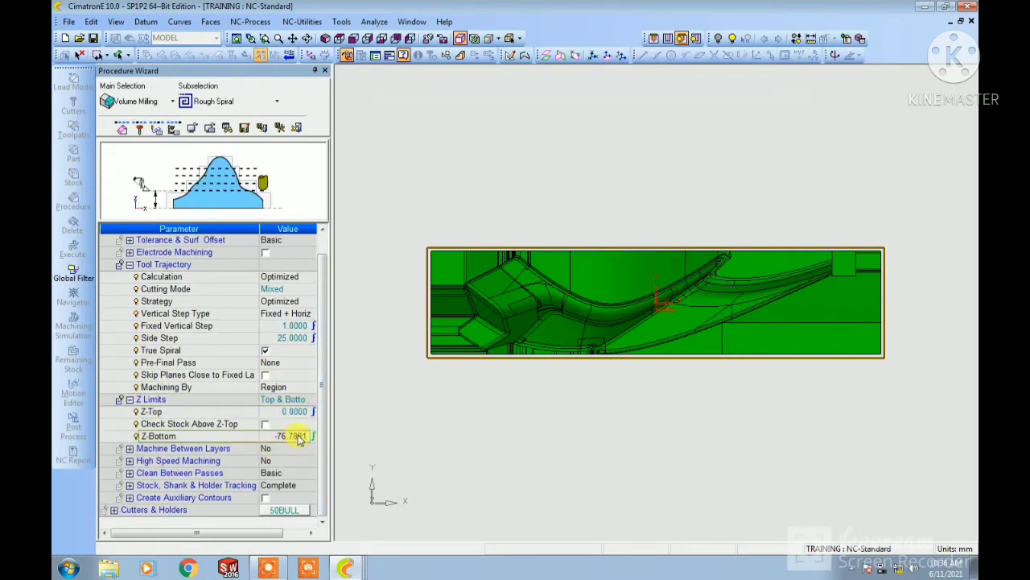
left_click(325, 39)
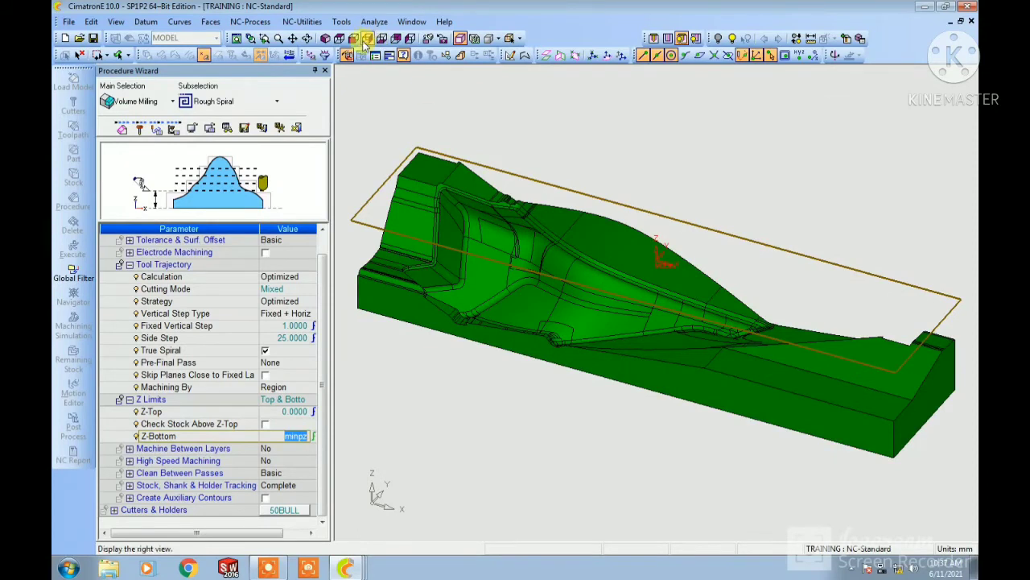
left_click(487, 304)
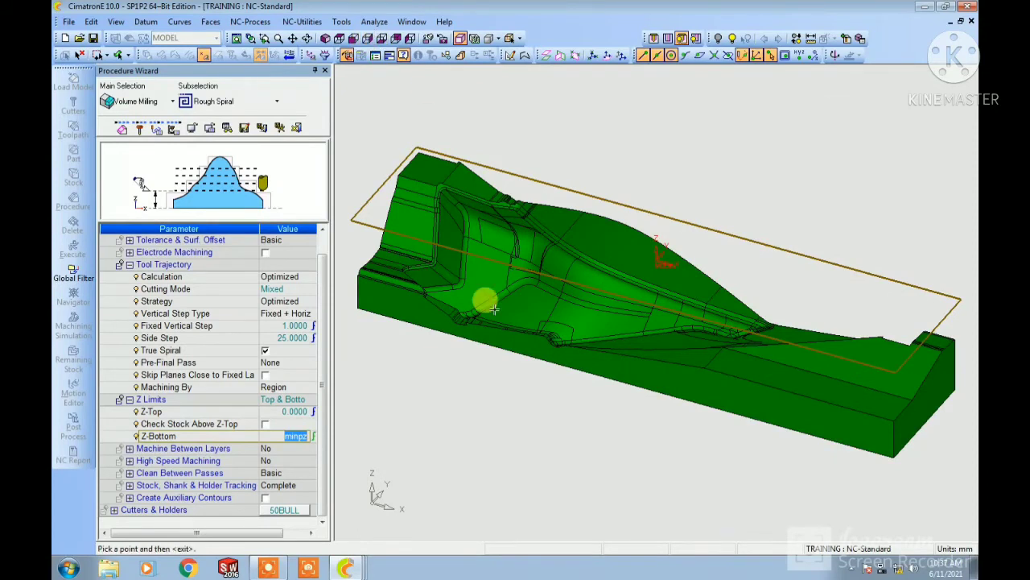
left_click(457, 336)
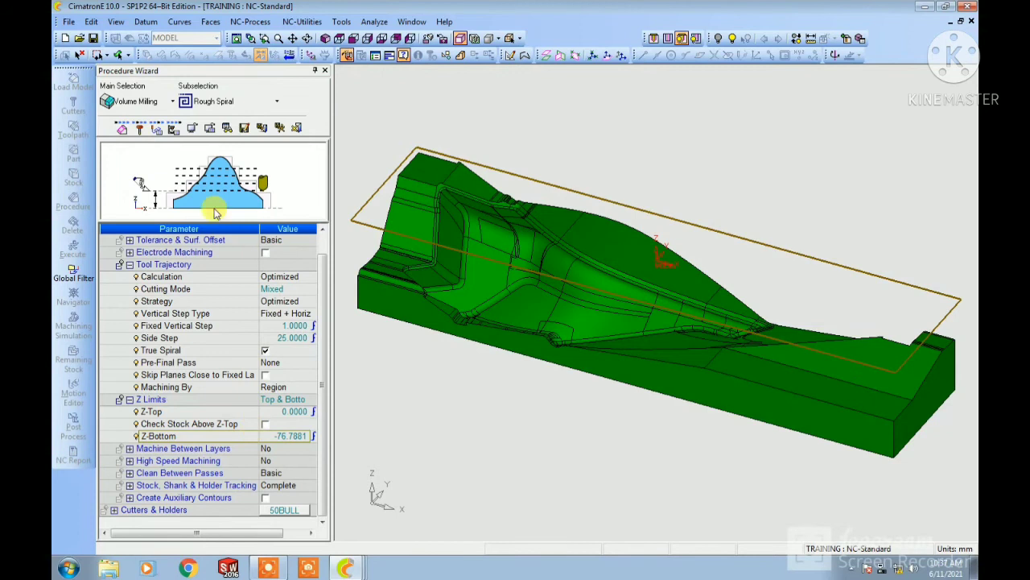
Step: Set both Machine Between Layers and High Speed Machining to Advanced
left_click(274, 448)
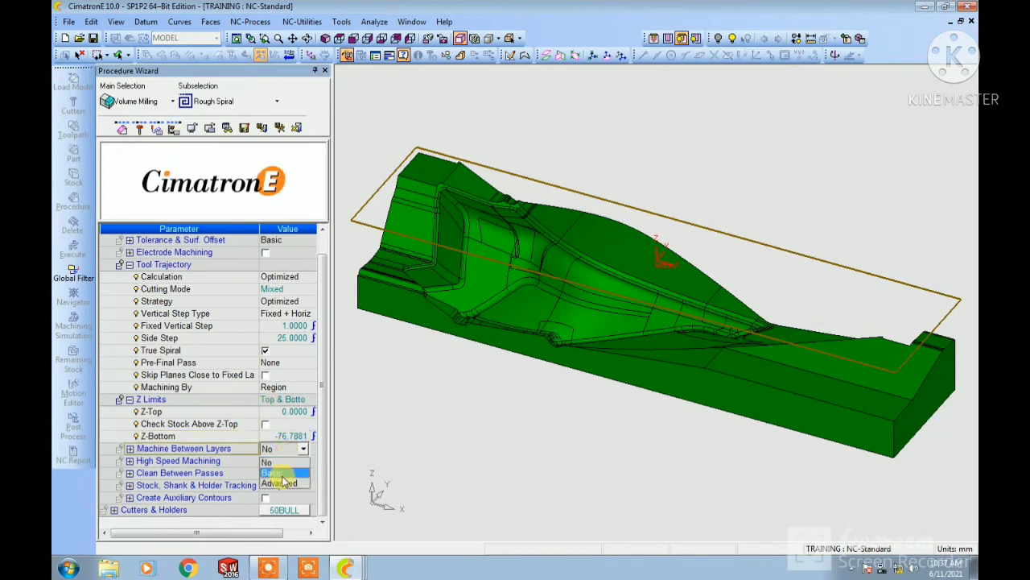
left_click(290, 473)
scroll(327, 455, "down", 2)
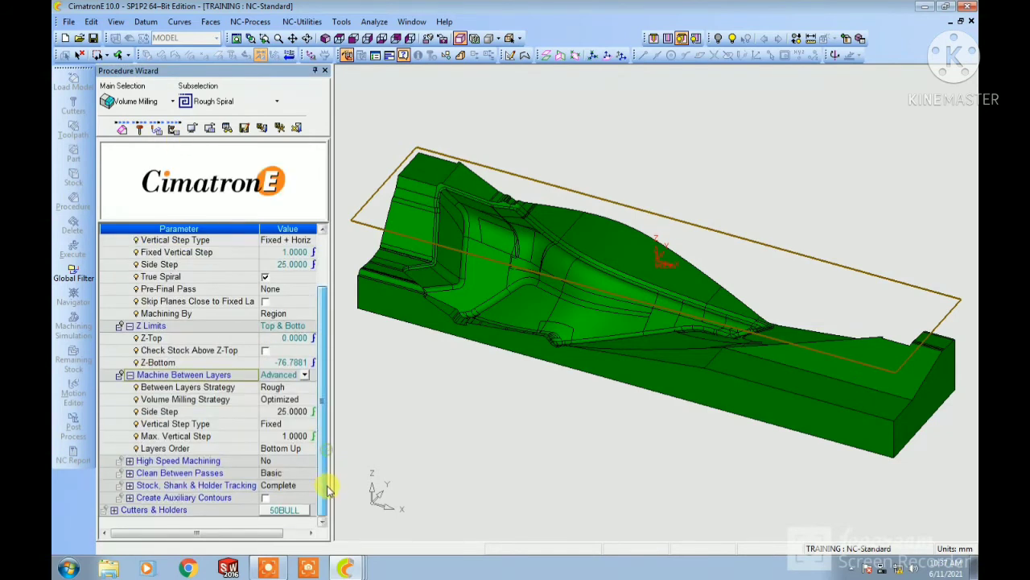
left_click(278, 460)
left_click(281, 495)
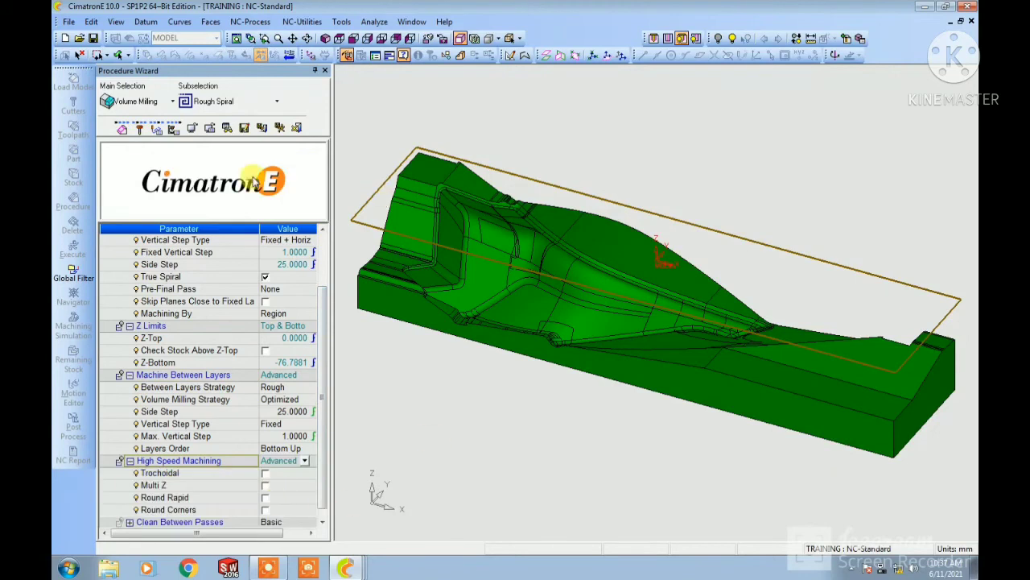
Step: Set spin to 800, feed to 2500 mm/min and entry feed to 60%, disable Adaptive Feed Control, and send the procedure for background calculation
left_click(172, 131)
left_click(297, 264)
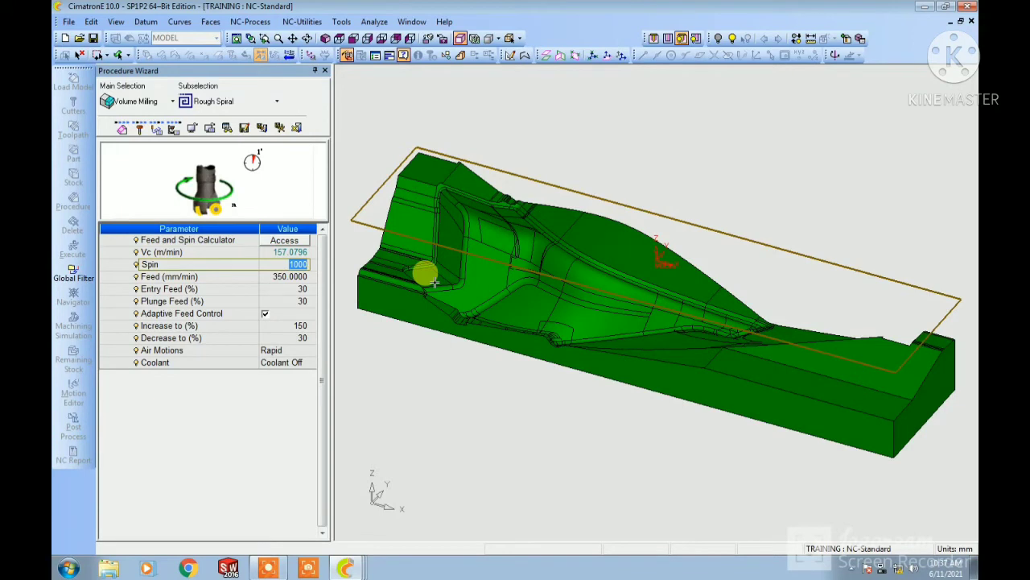
key("Return")
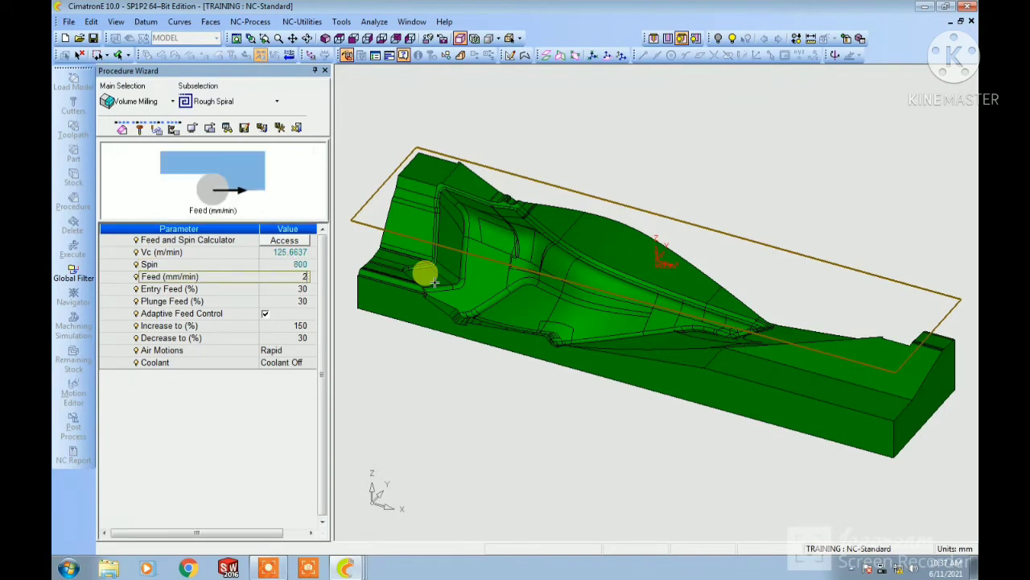
type("2500")
key("Return")
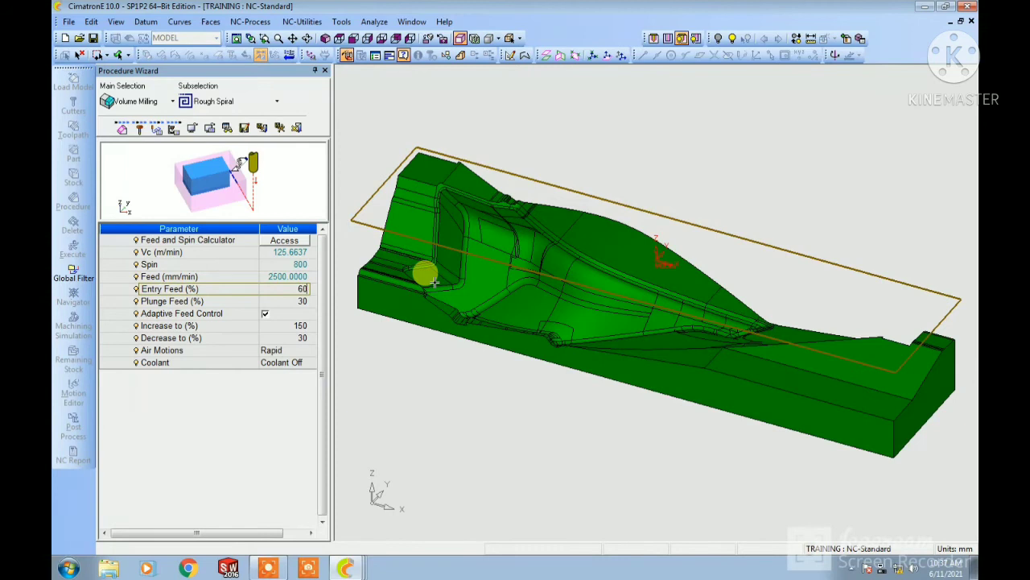
key("Return")
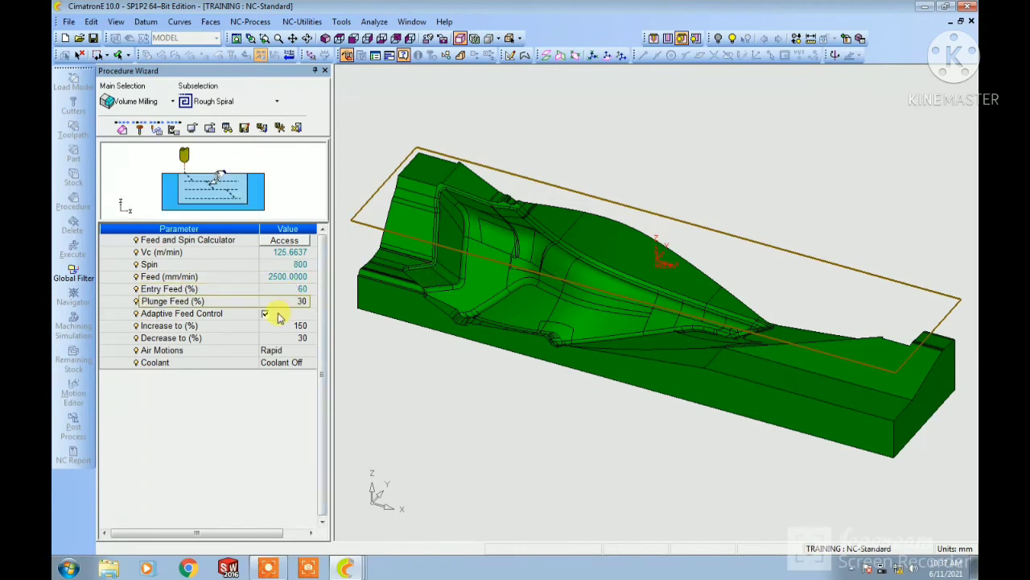
left_click(266, 314)
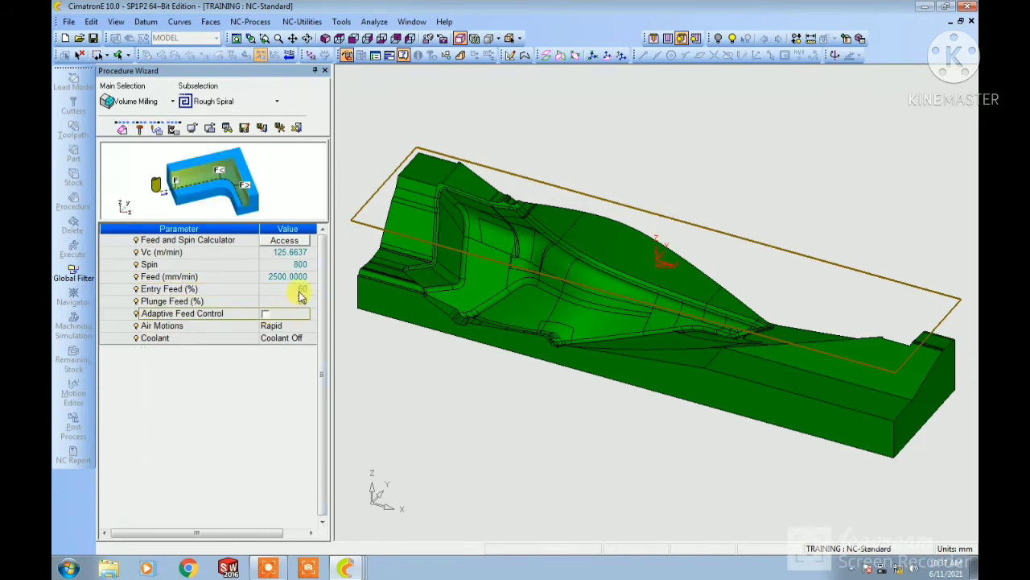
left_click(279, 128)
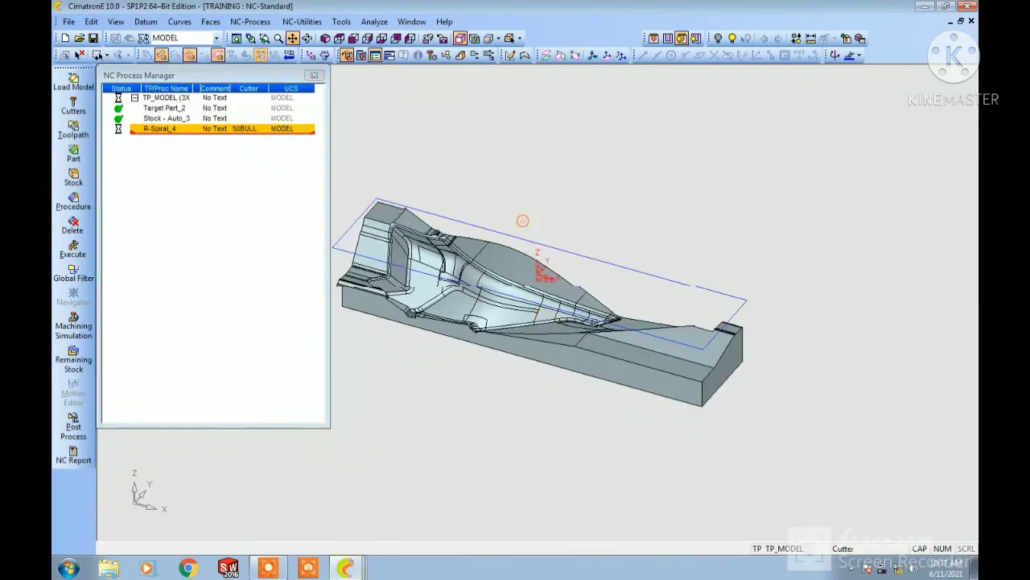
Step: Duplicate the 50BULL rough spiral procedure within the same toolpath
right_click(171, 128)
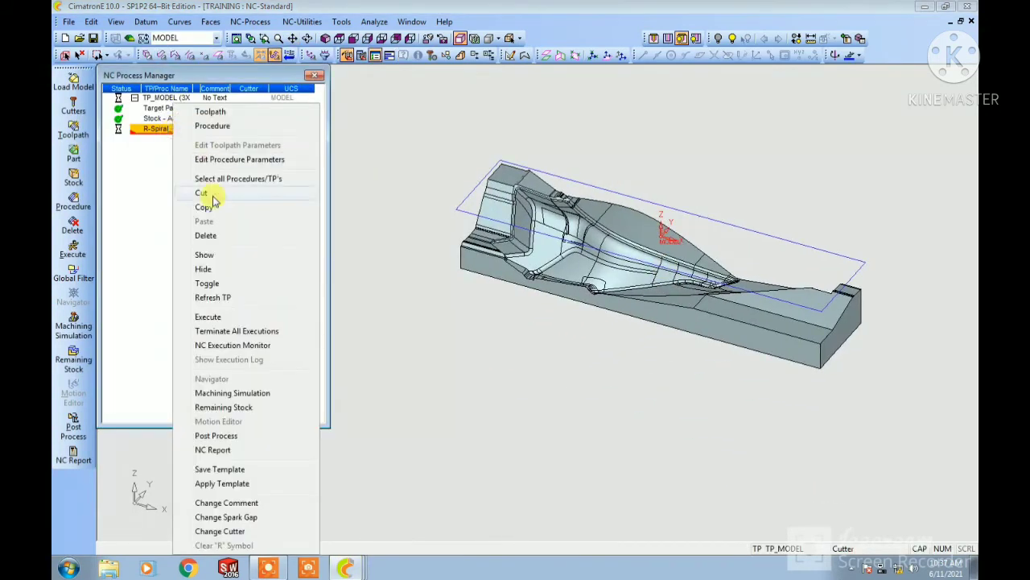
left_click(216, 211)
right_click(172, 260)
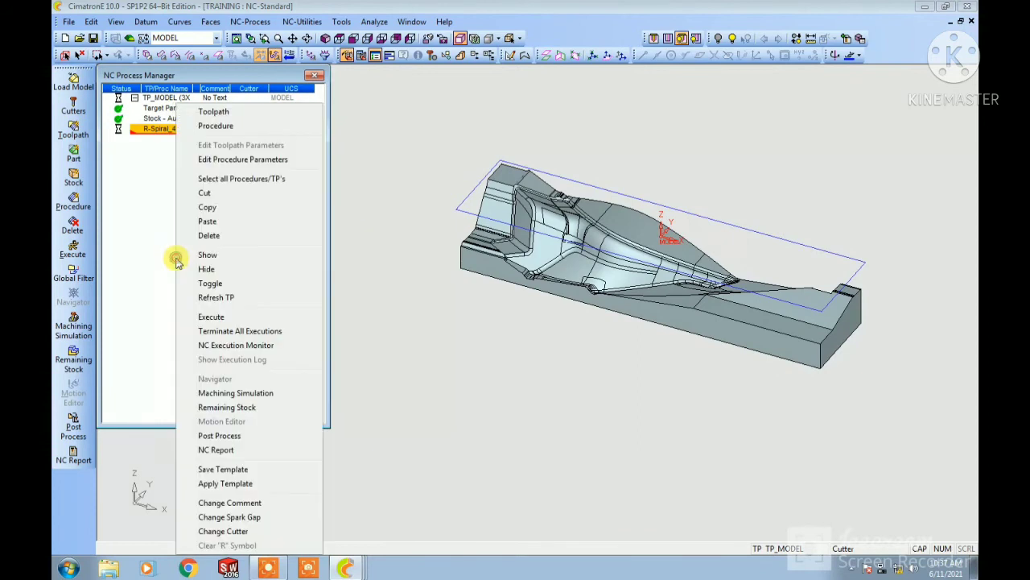
left_click(231, 222)
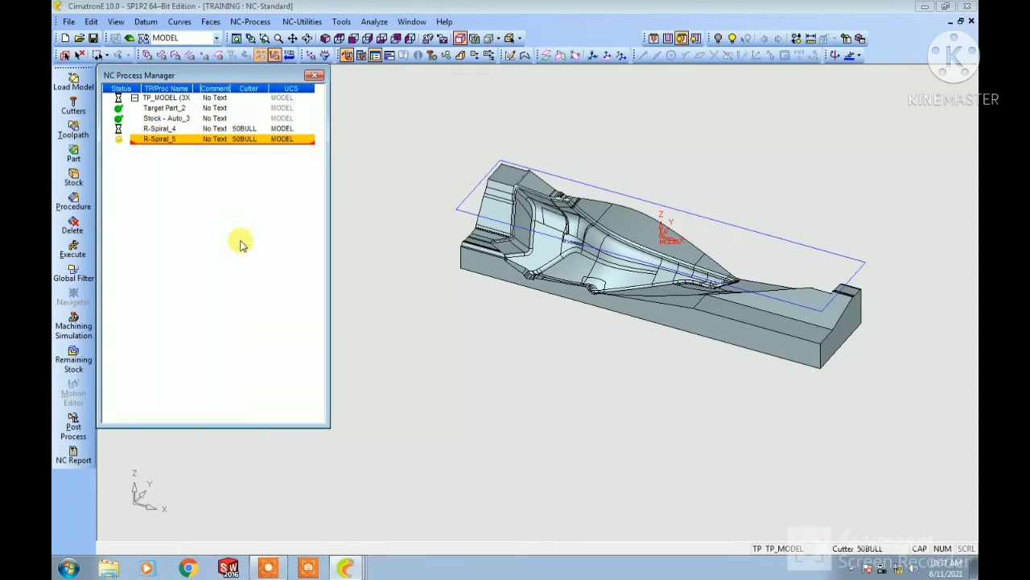
Step: Edit the copied rough spiral procedure and assign it a new bull cutter named 20BULL with a 20 mm diameter
double_click(153, 138)
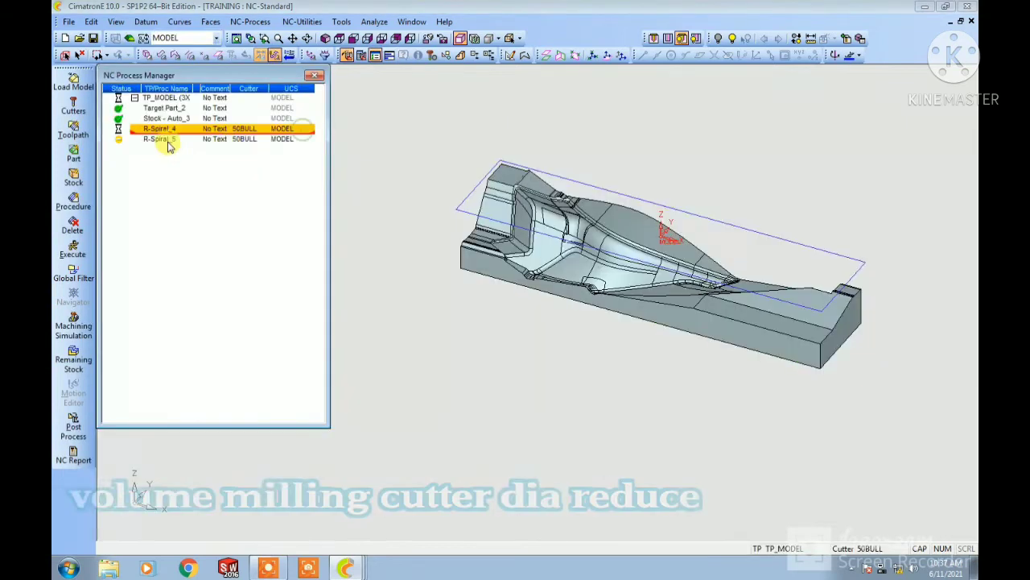
double_click(157, 137)
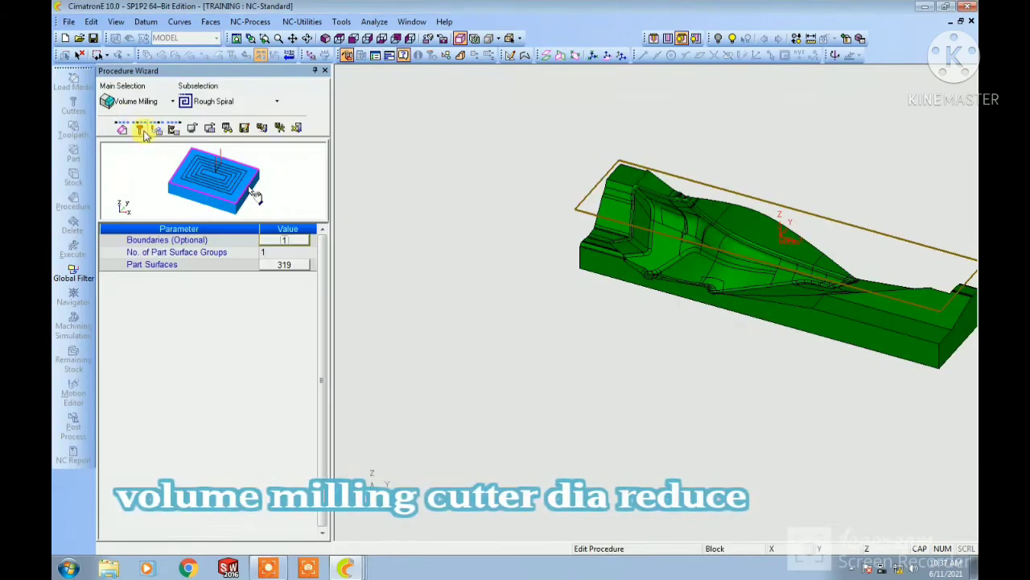
left_click(139, 129)
left_click(179, 98)
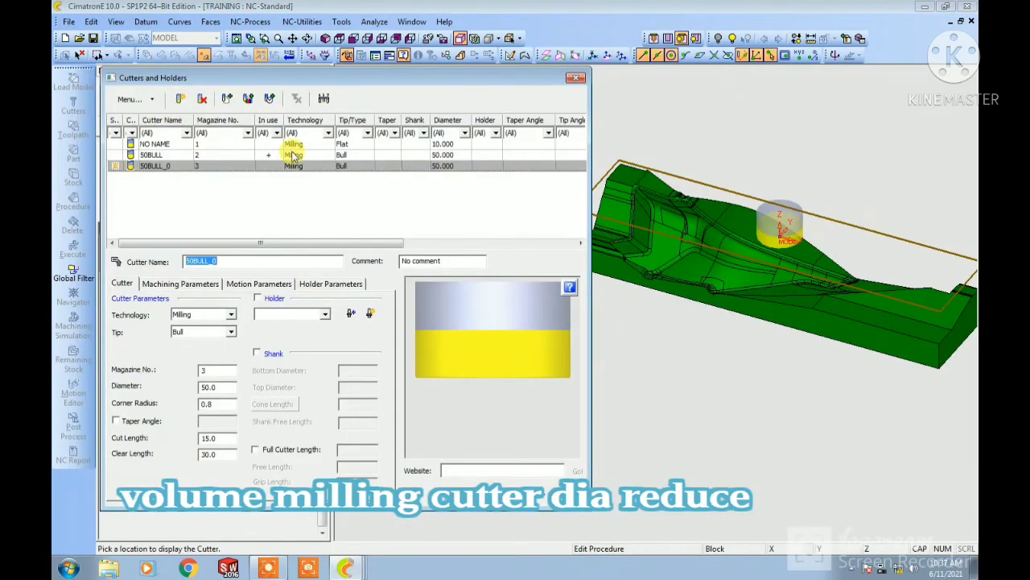
type("20")
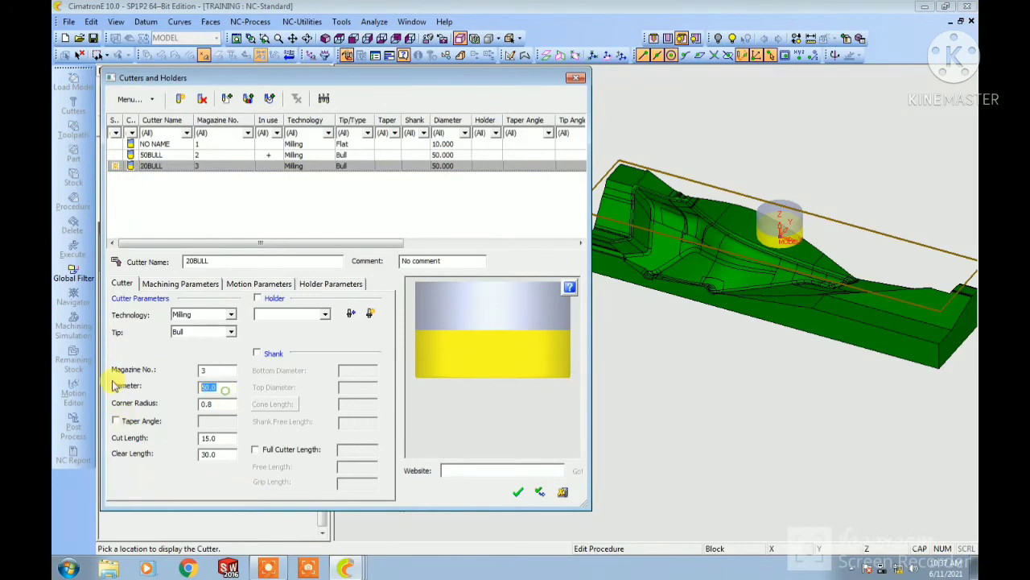
type("0")
key("Return")
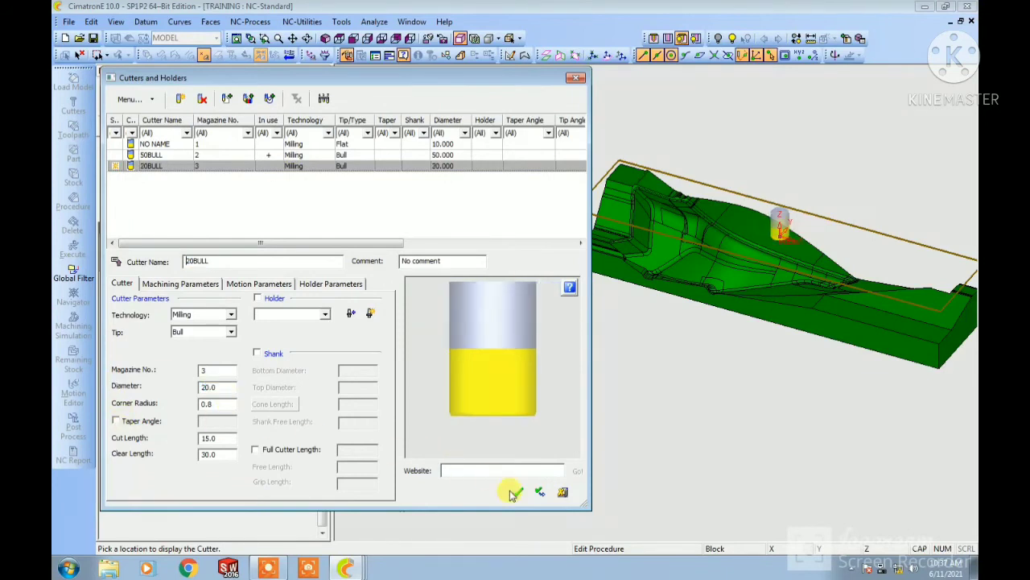
left_click(515, 492)
Step: Set the 20BULL procedure's fixed vertical step to 0.8 mm and its side step to 10 mm
left_click(157, 130)
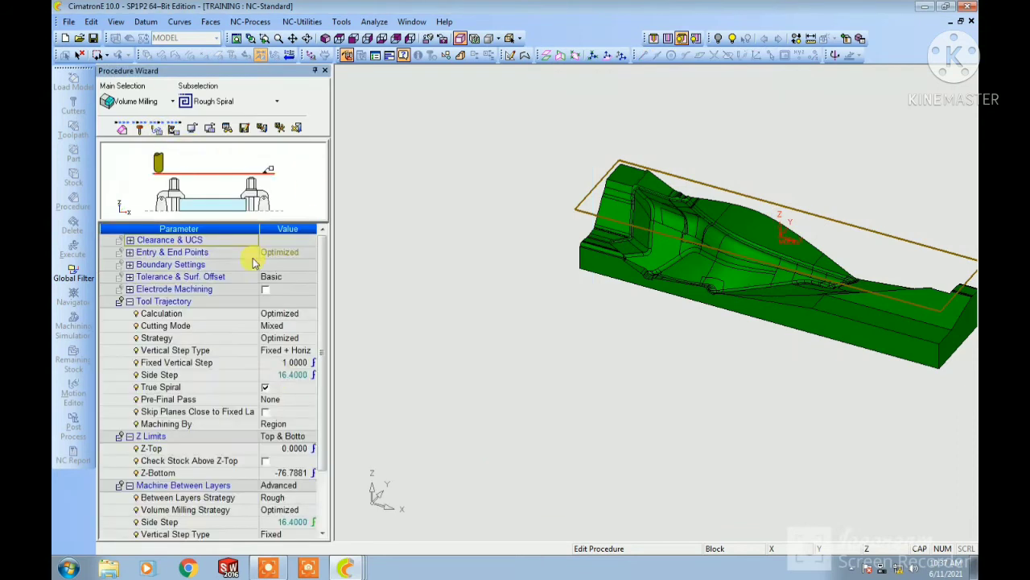
left_click(293, 364)
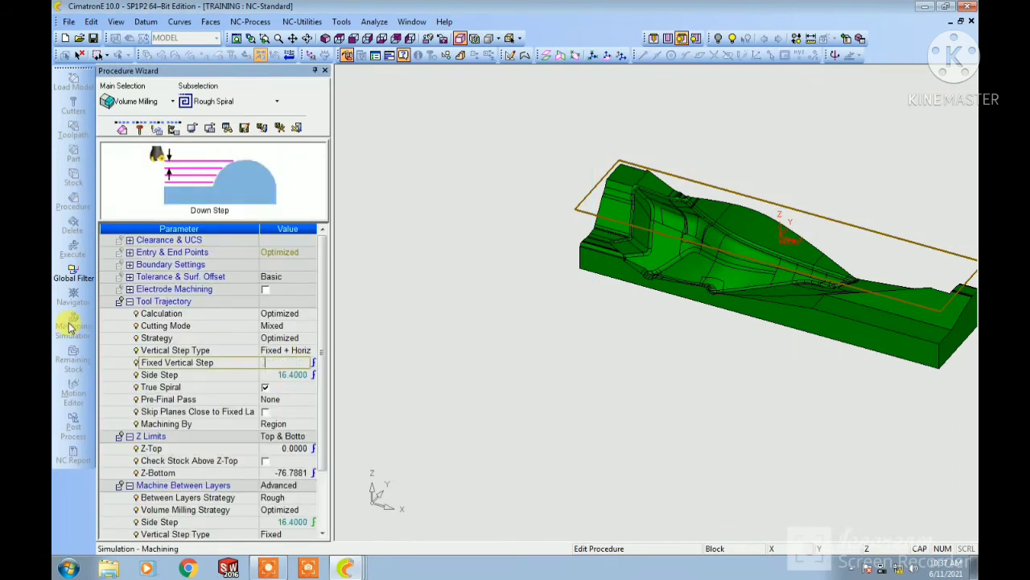
type("0.8")
left_click(225, 375)
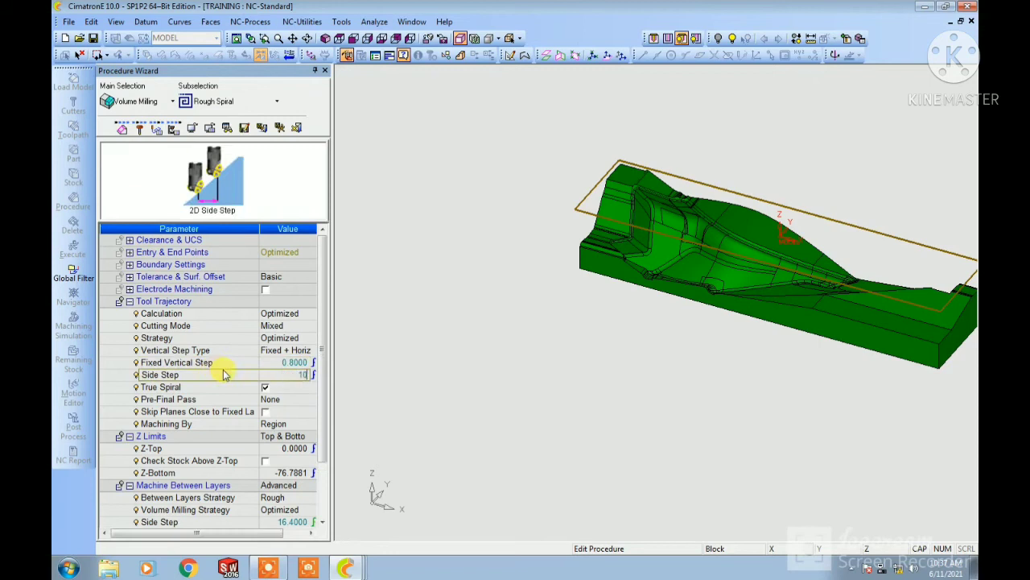
key("Down")
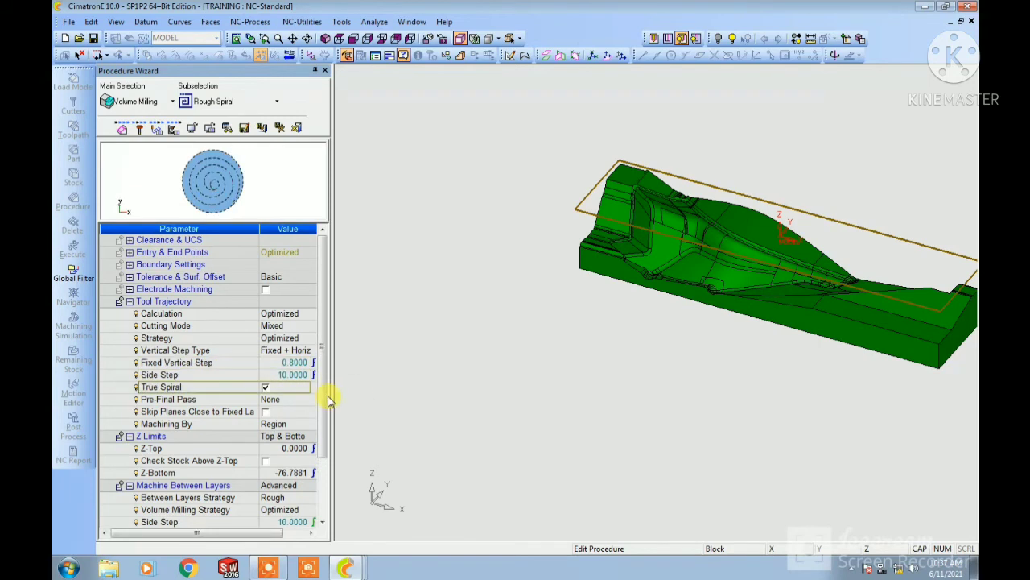
Step: Set the 20BULL procedure's spin to 200 and send it for background calculation
left_click(174, 129)
left_click(286, 265)
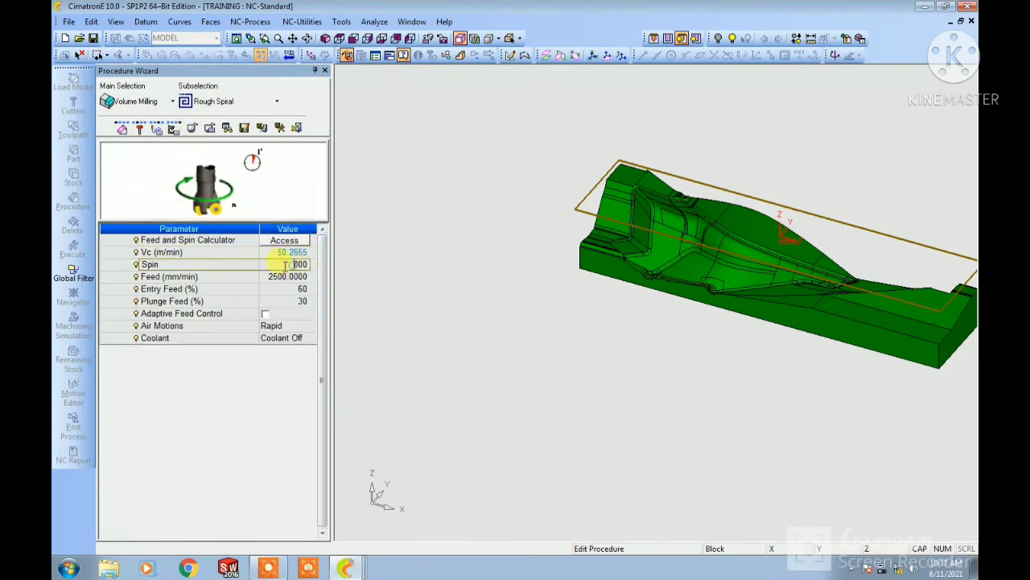
type("200")
key("Return")
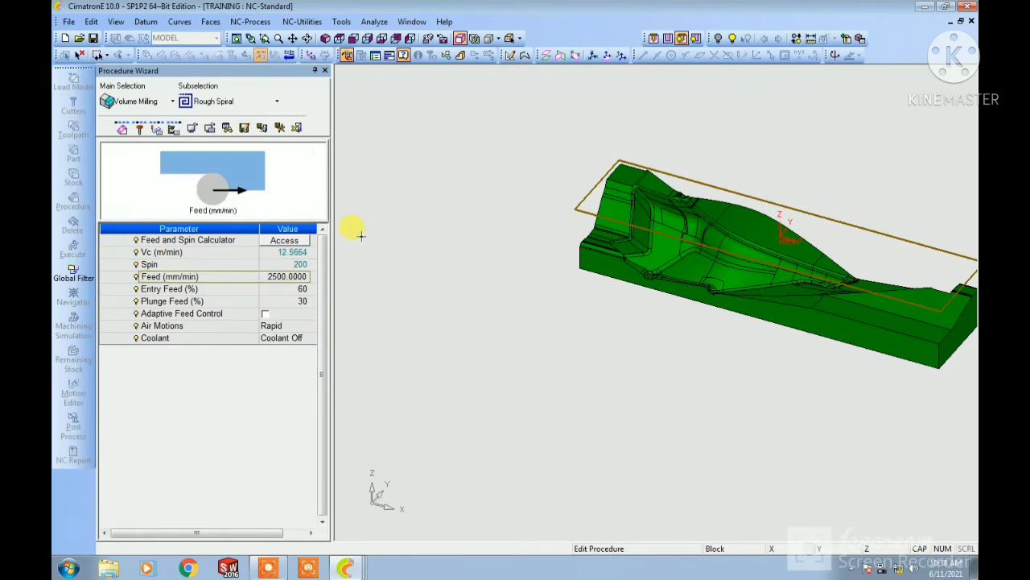
left_click(279, 127)
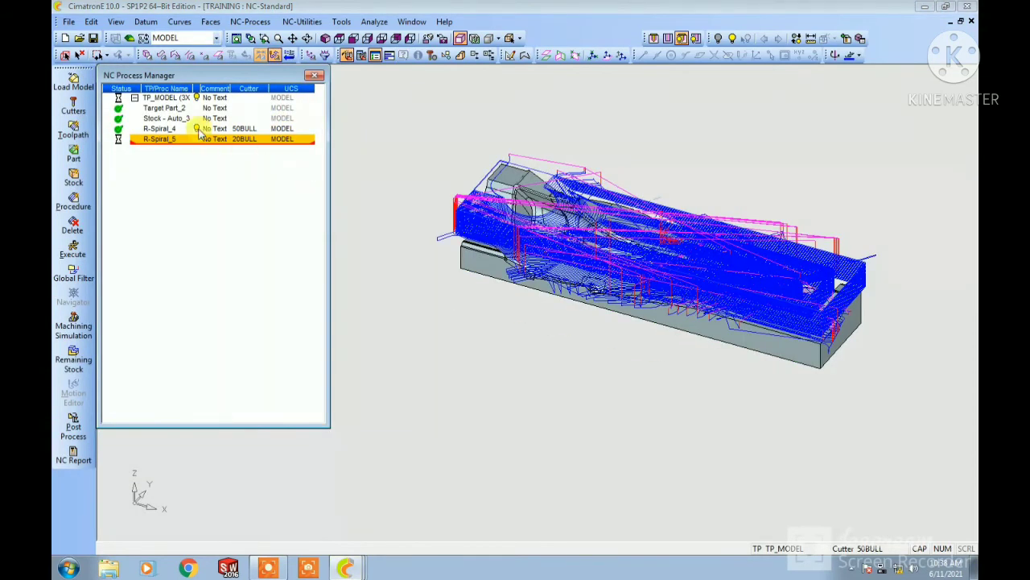
Step: Inspect the calculated toolpath of the 50BULL rough spiral procedure and hide it
middle_click_drag(651, 349, 637, 308)
scroll(637, 305, "up", 5)
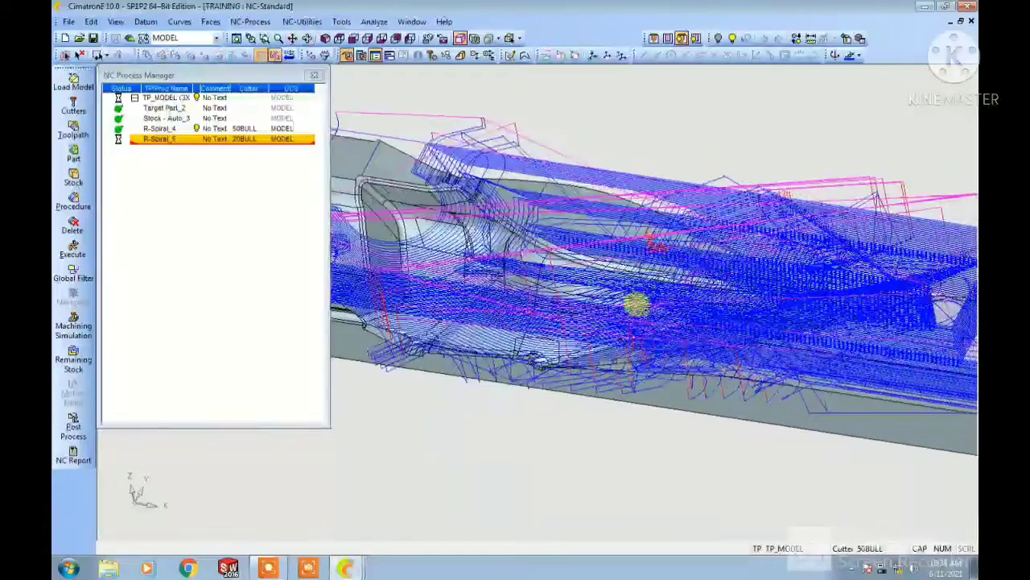
scroll(737, 418, "down", 5)
middle_click_drag(714, 363, 772, 373, "ctrl")
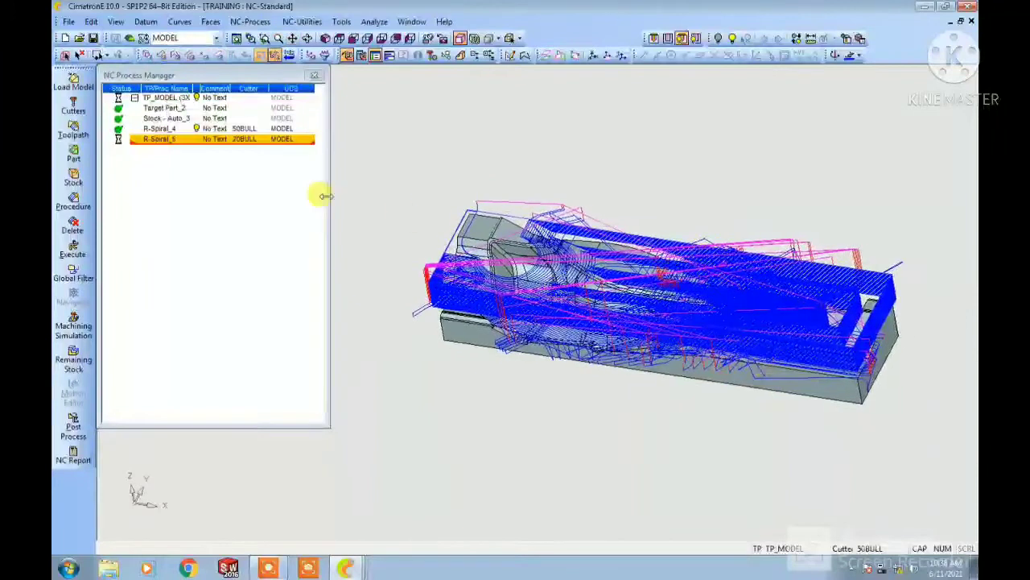
left_click(196, 130)
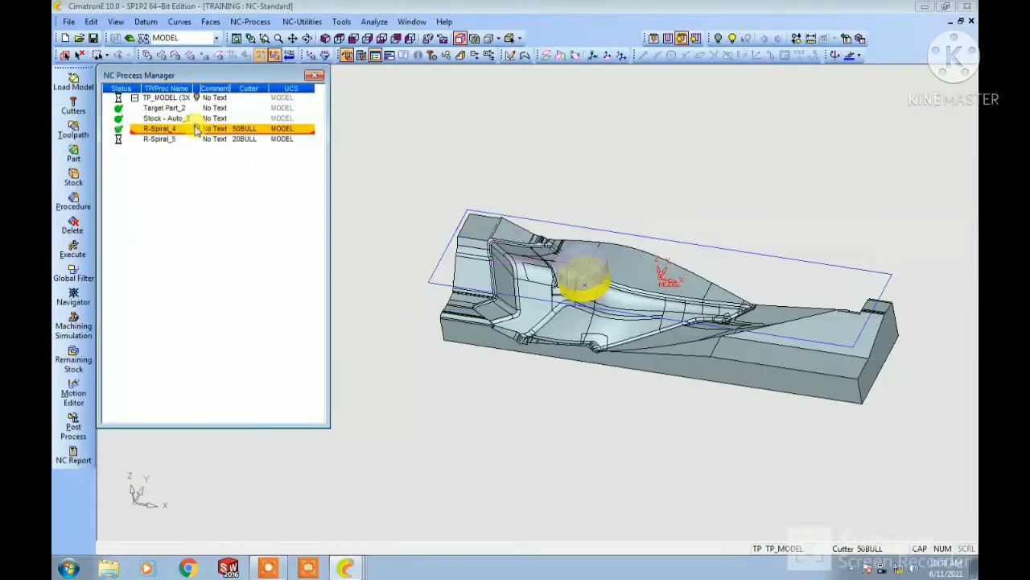
Step: Duplicate the 20BULL rough spiral procedure within the same toolpath
left_click(184, 142)
right_click(185, 143)
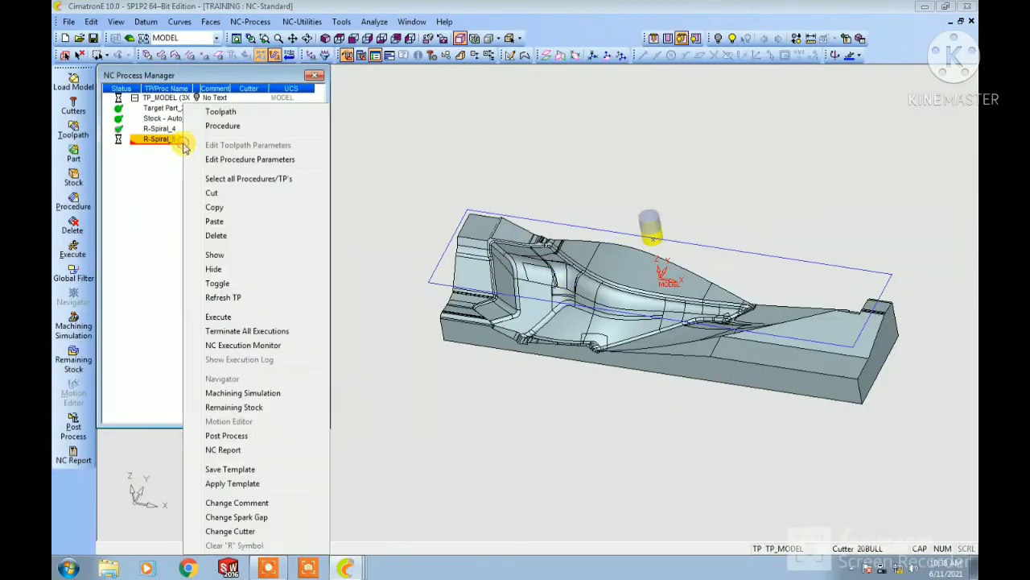
left_click(225, 209)
right_click(198, 217)
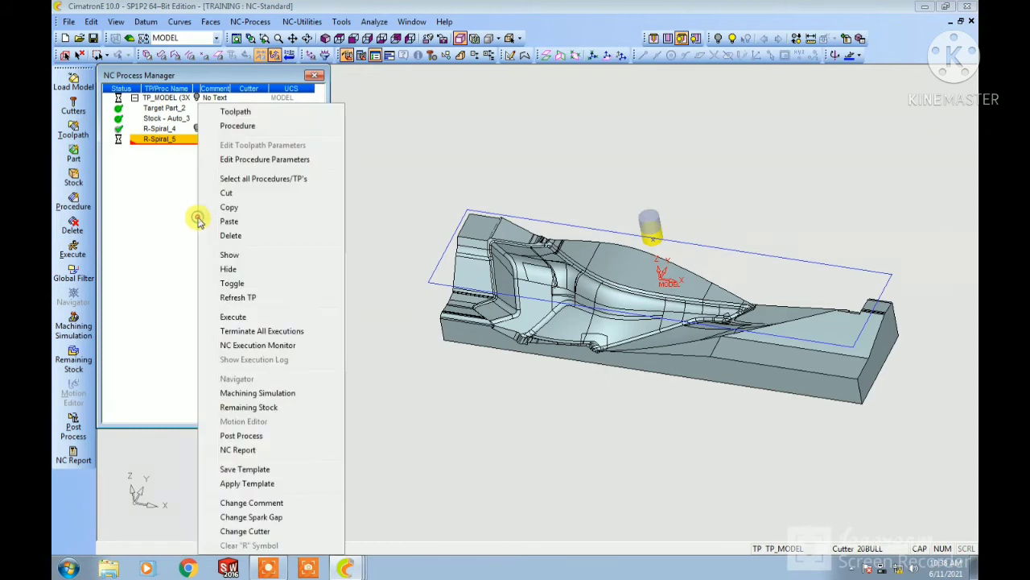
left_click(242, 221)
Step: Edit the copy of the 20BULL procedure and assign it a new flat cutter named 6FT with a 6 mm diameter
left_click(169, 151)
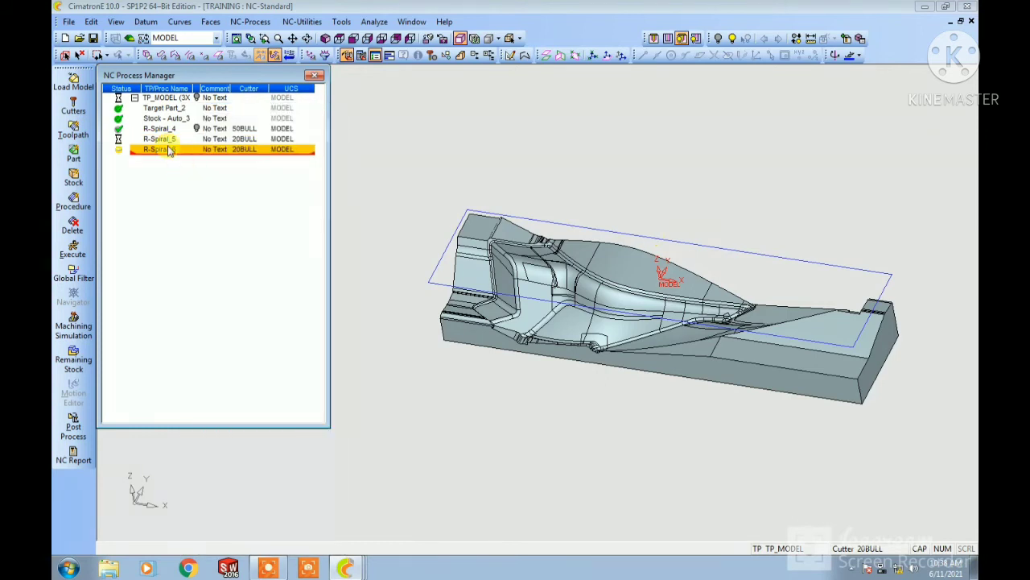
double_click(169, 150)
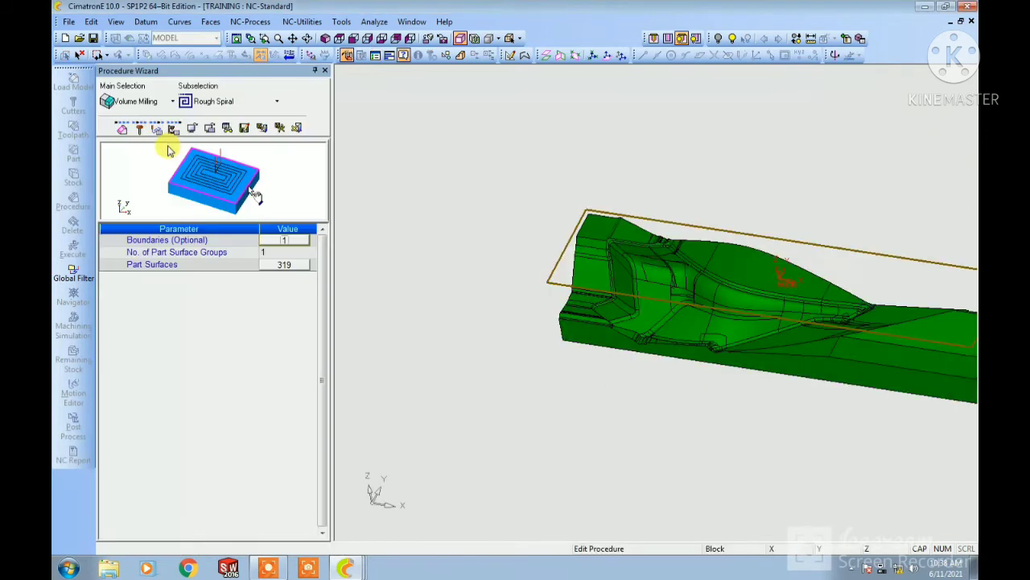
left_click(140, 130)
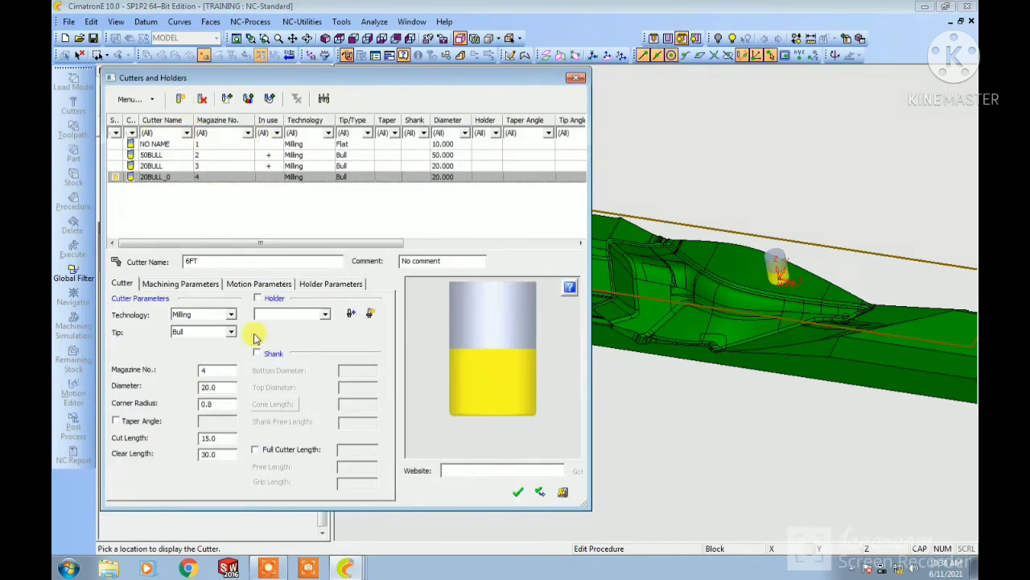
left_click(229, 333)
left_click(197, 355)
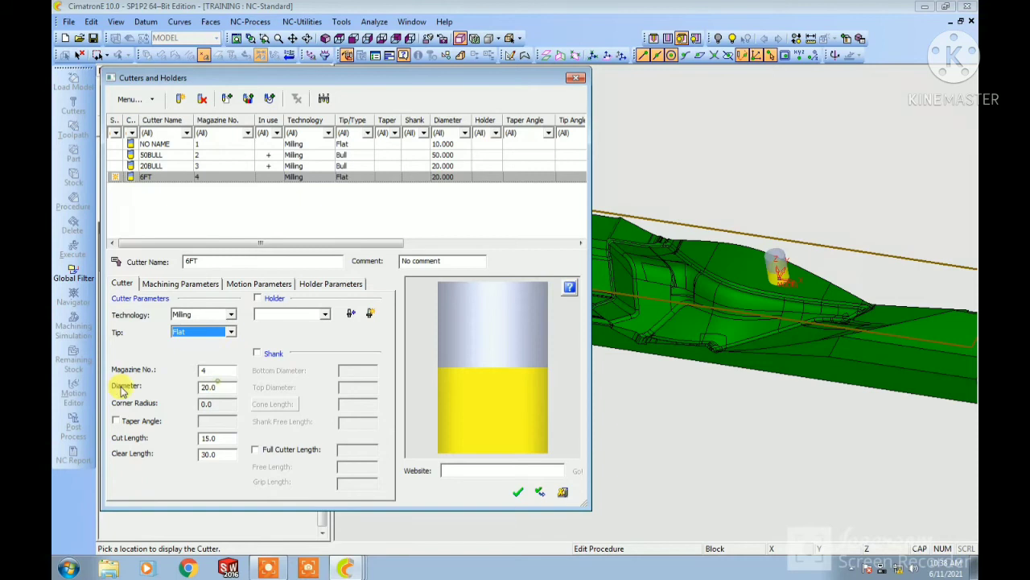
double_click(217, 388)
type("6")
key("Return")
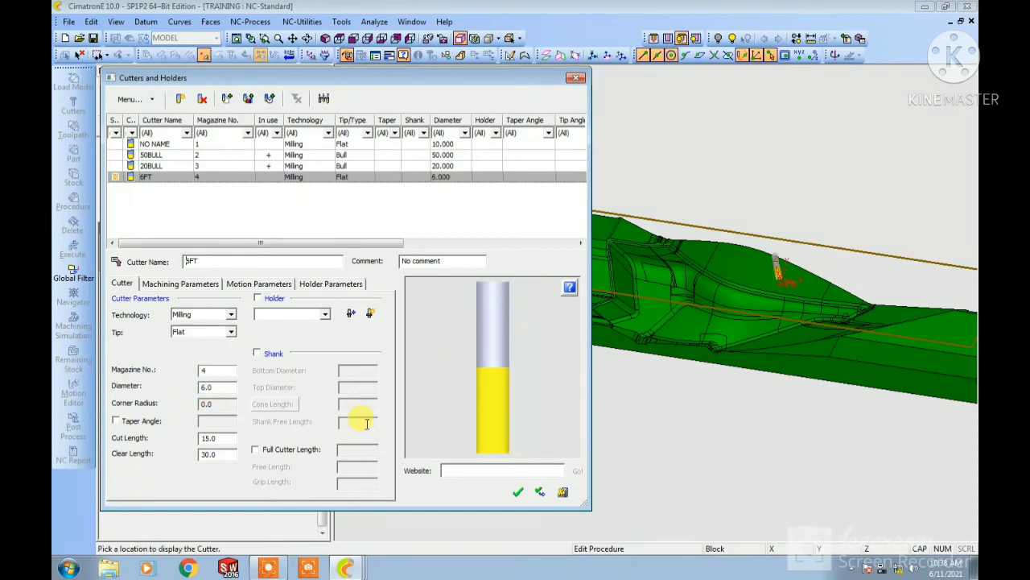
left_click(519, 492)
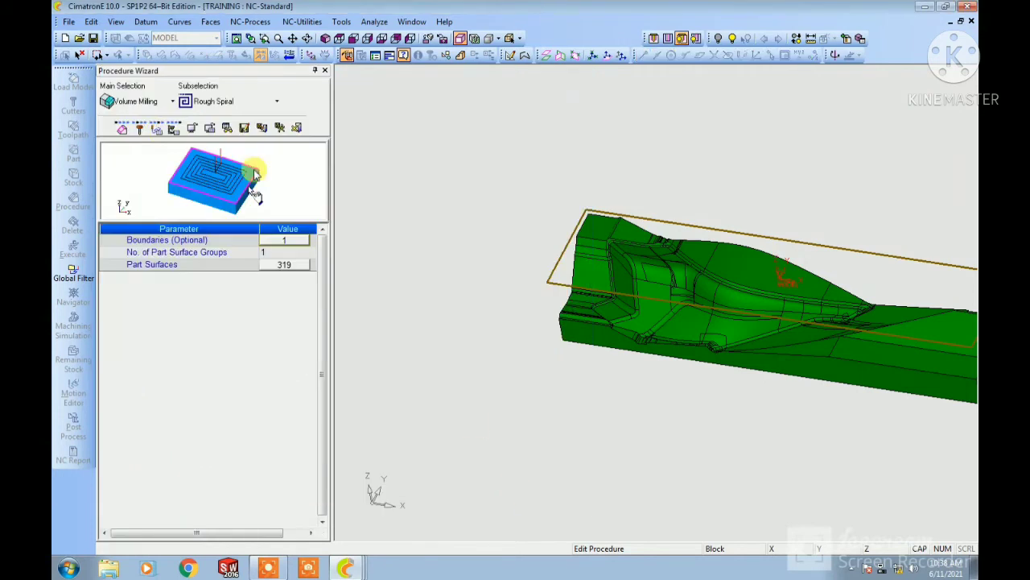
Step: Set the 6FT procedure's fixed vertical step to 0.5 mm in its motion parameters
left_click(158, 131)
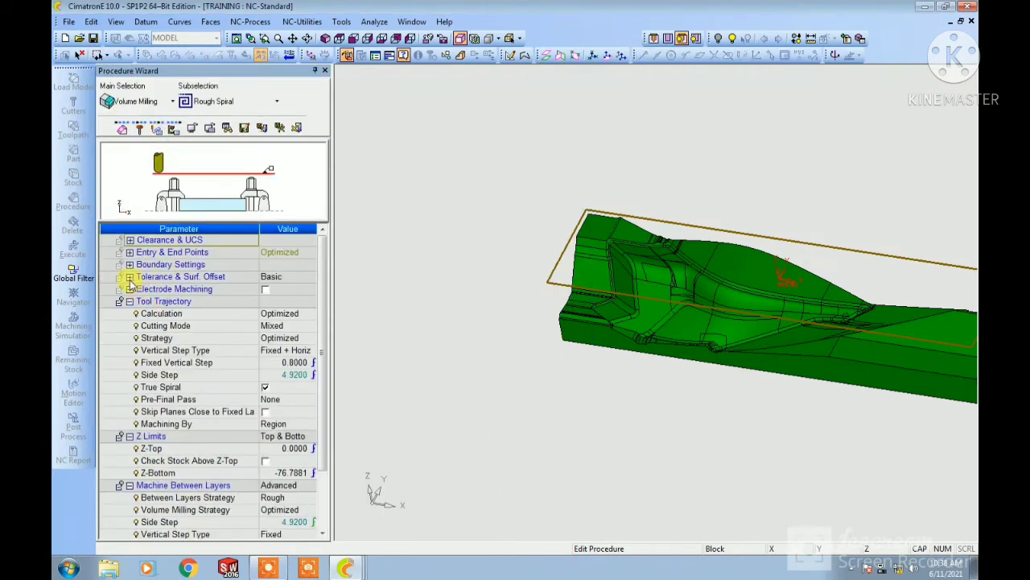
left_click(296, 362)
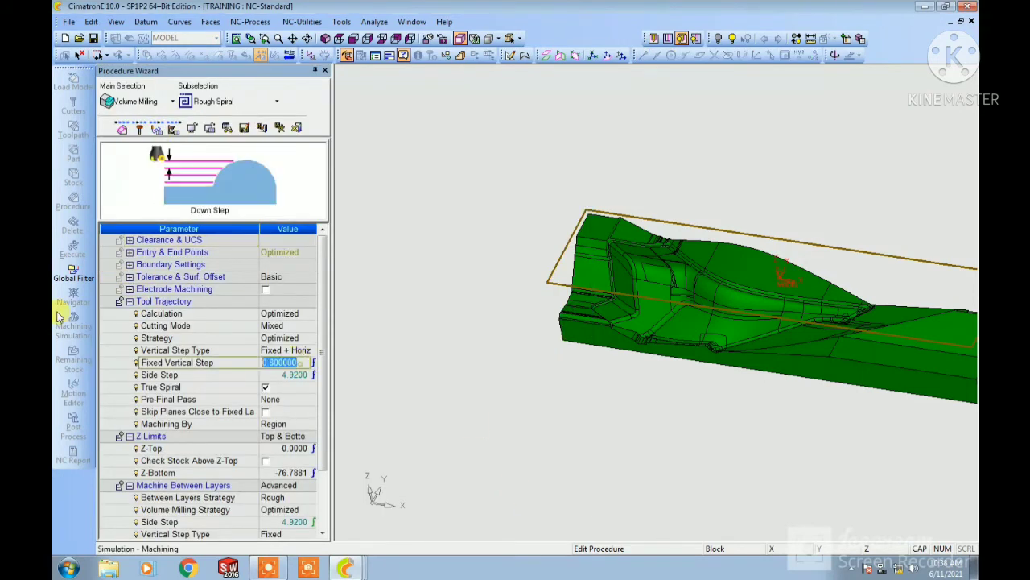
type("0.5")
key("Tab")
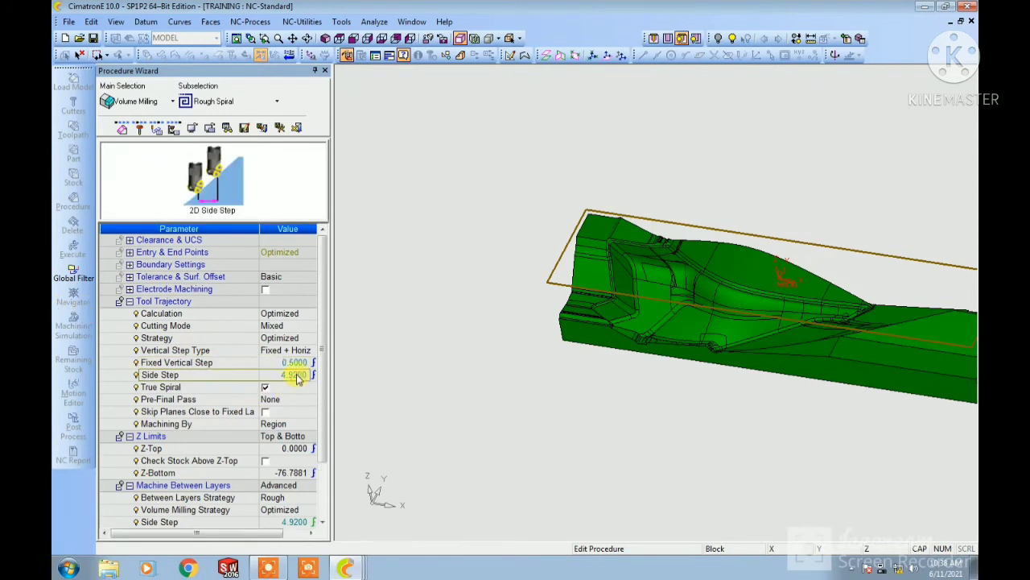
Step: Set the 6FT procedure's side step to 3 mm in its tool trajectory parameters
left_click(289, 375)
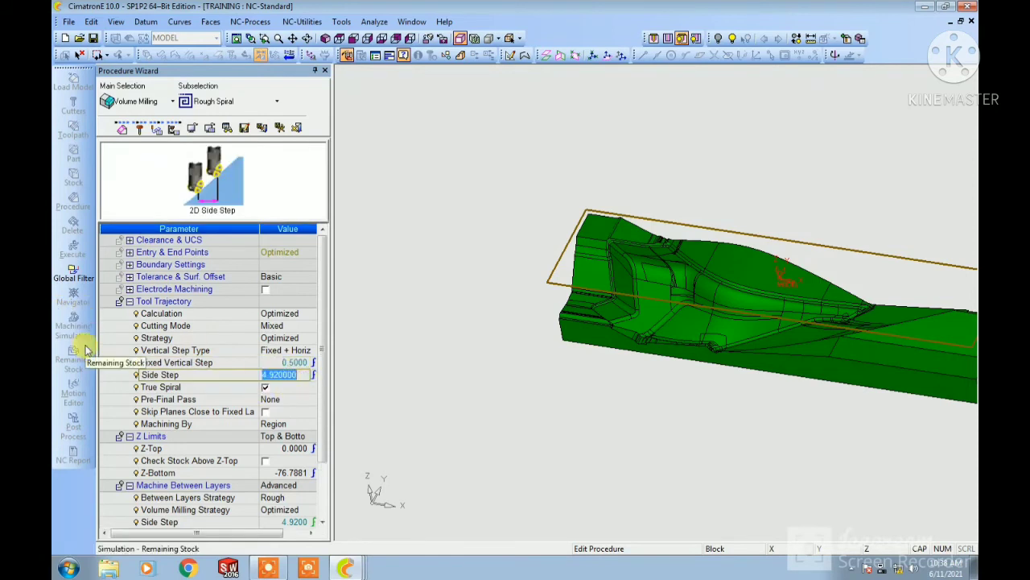
type("3")
key("Tab")
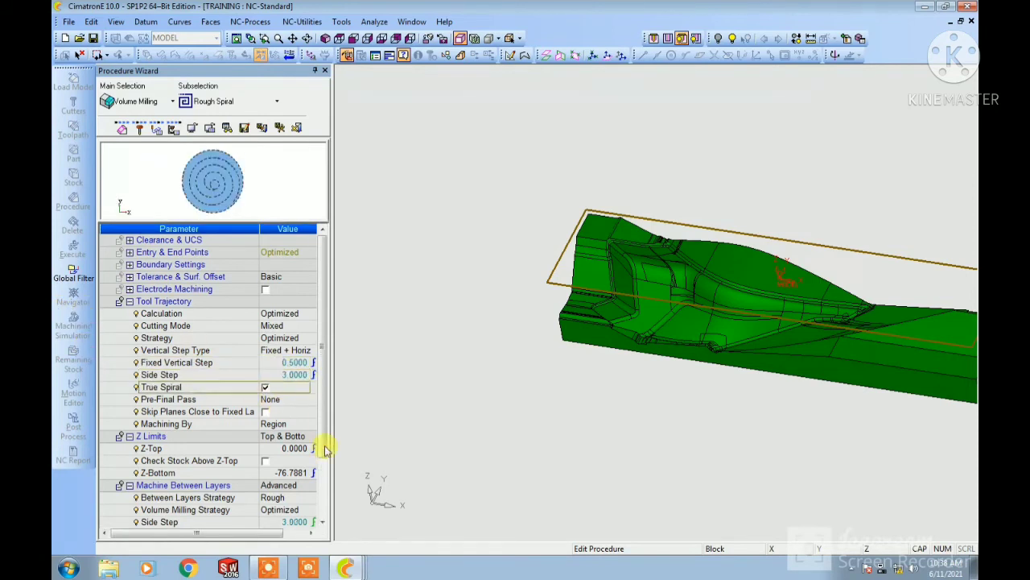
Step: Set the 6FT procedure's spindle speed to 3500 in its machine parameters and send the procedure for calculation
left_click(173, 131)
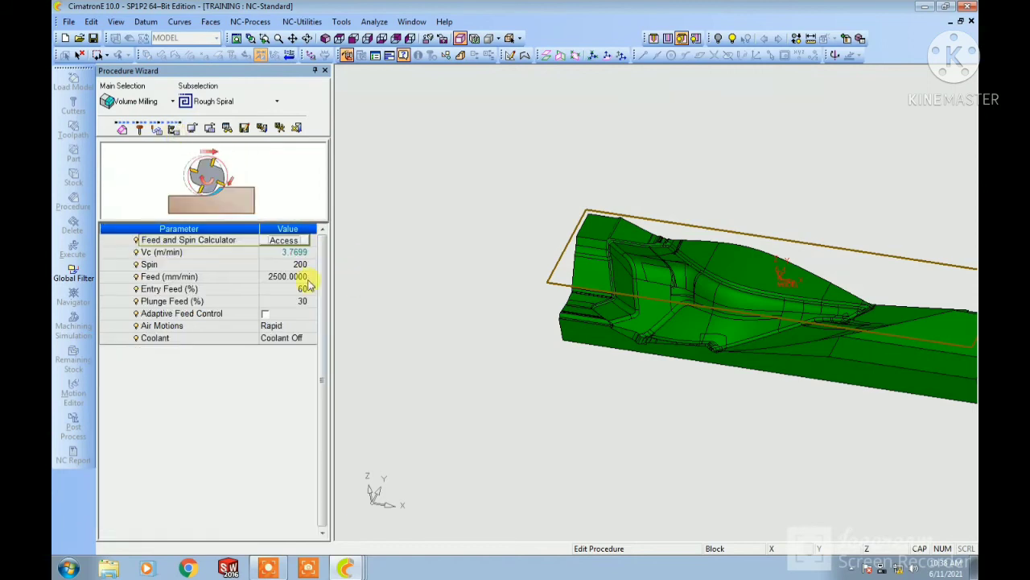
left_click(279, 266)
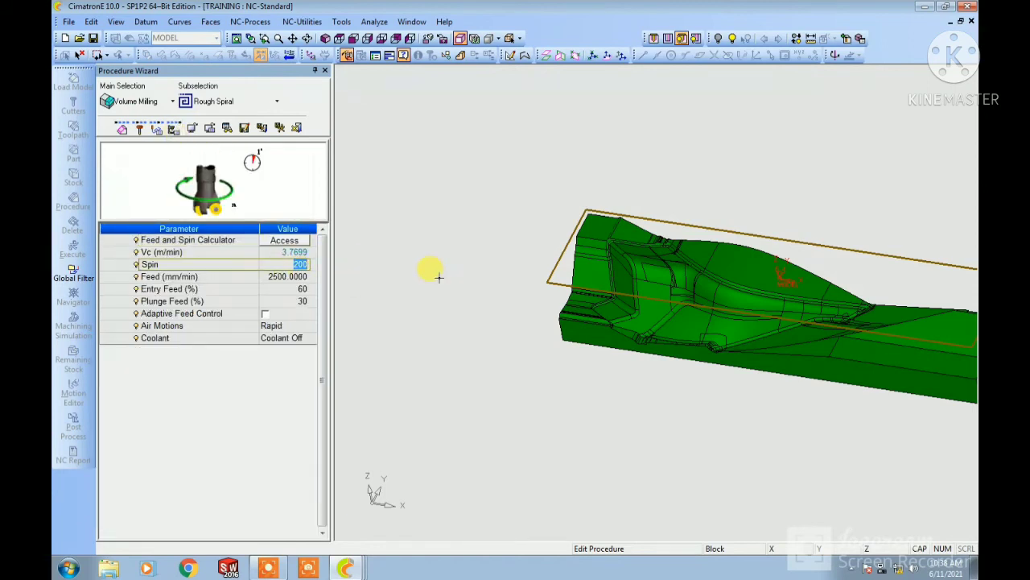
key("Return")
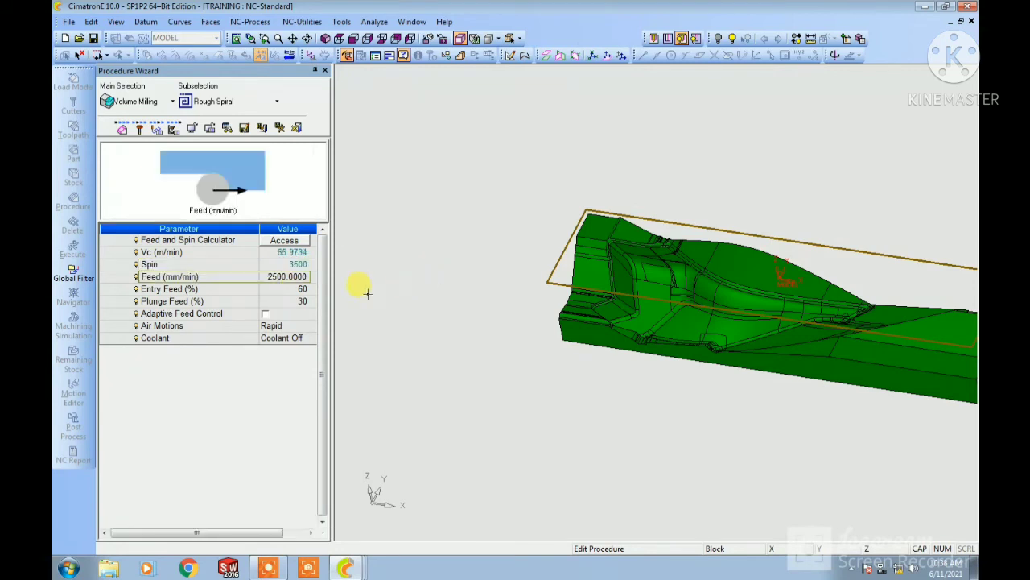
left_click(279, 128)
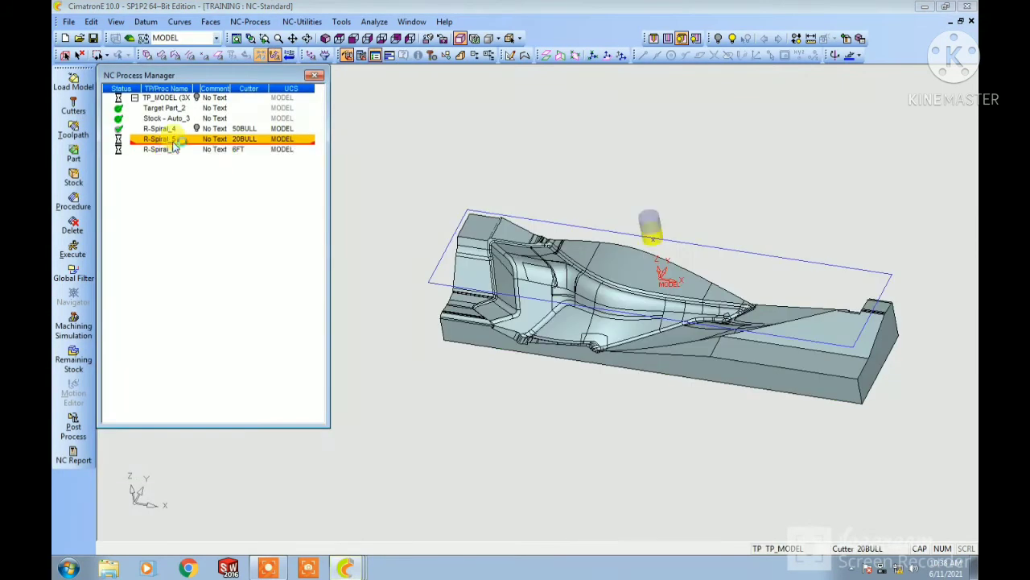
Step: Edit the spindle speed of the 20BULL rough spiral procedure and send that procedure for calculation
left_click(172, 134)
left_click(192, 129)
left_click(298, 264)
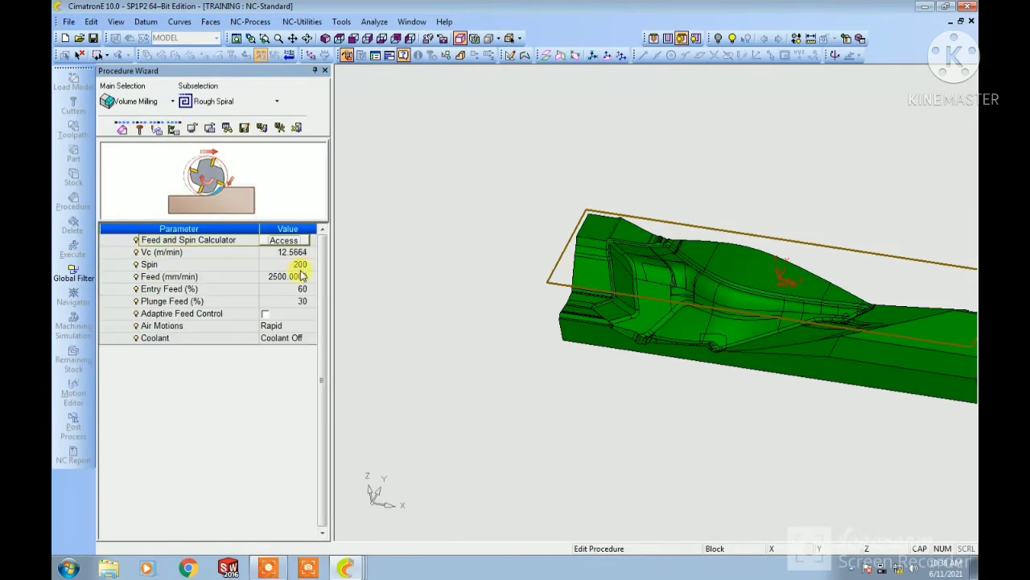
left_click(279, 128)
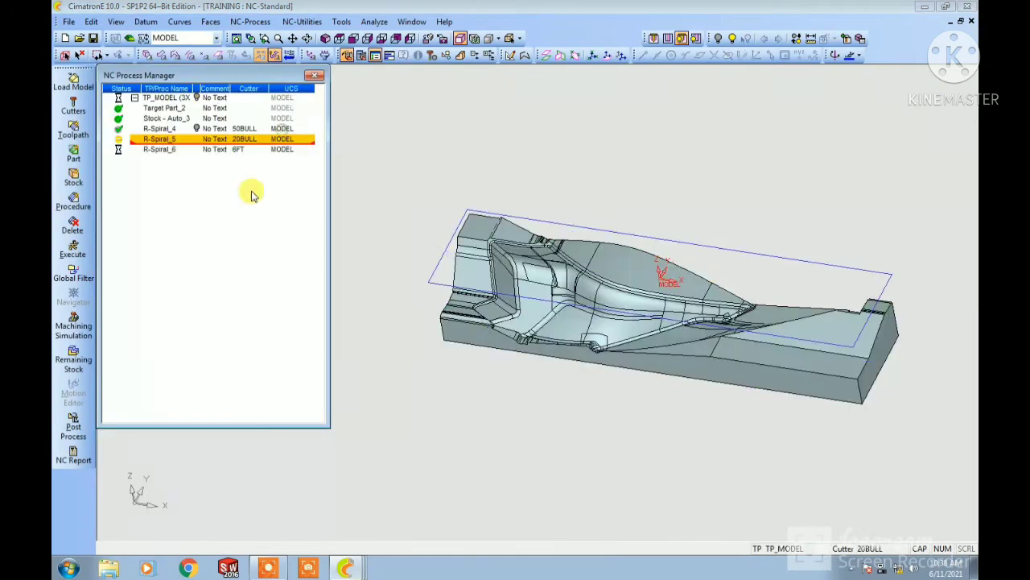
Step: Reopen and calculate the 6FT rough spiral procedure, and look over the 20BULL toolpath before hiding it
double_click(177, 153)
left_click(279, 129)
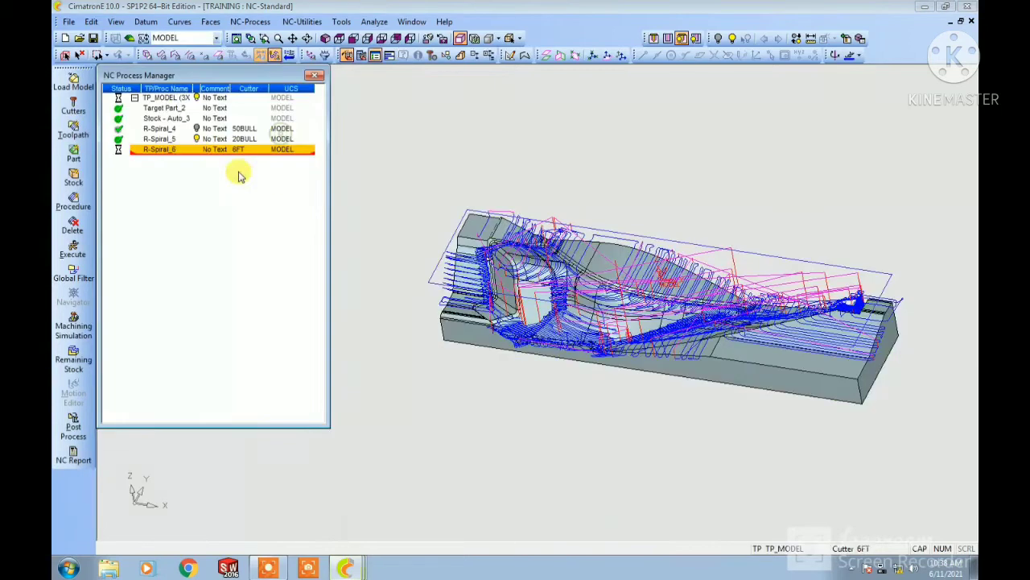
middle_click_drag(636, 290, 650, 324)
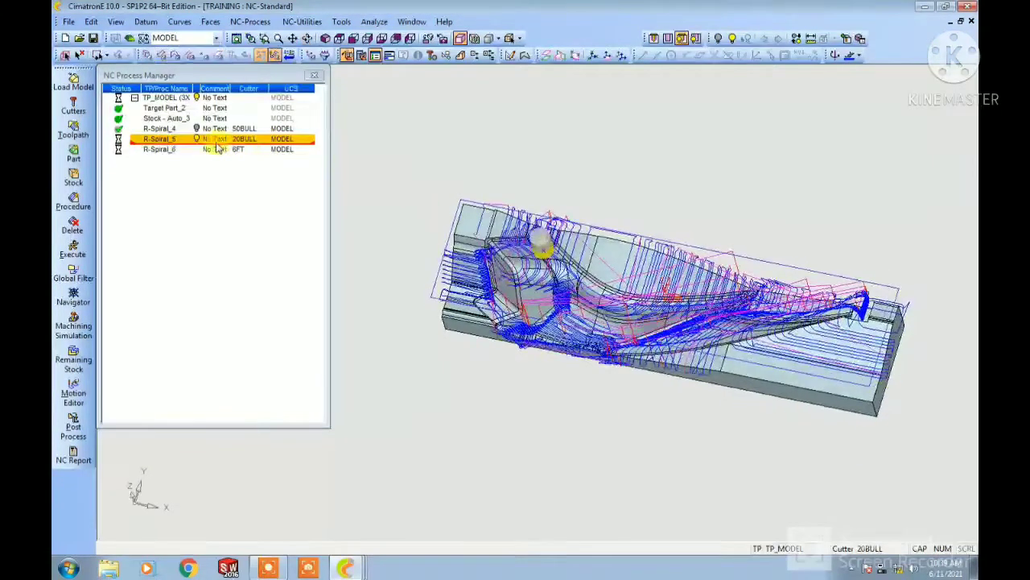
left_click(184, 151)
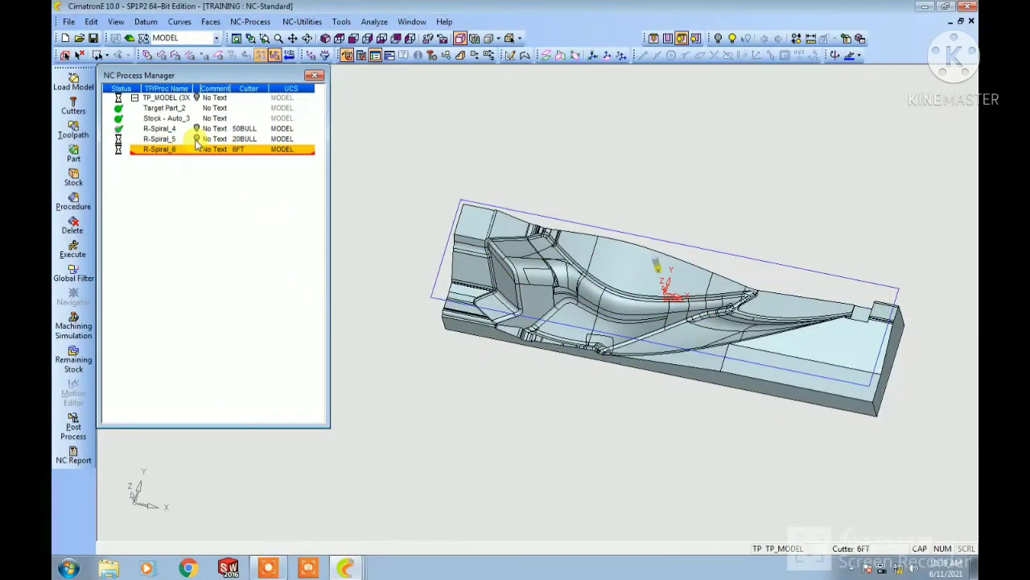
left_click(161, 138)
left_click(182, 150)
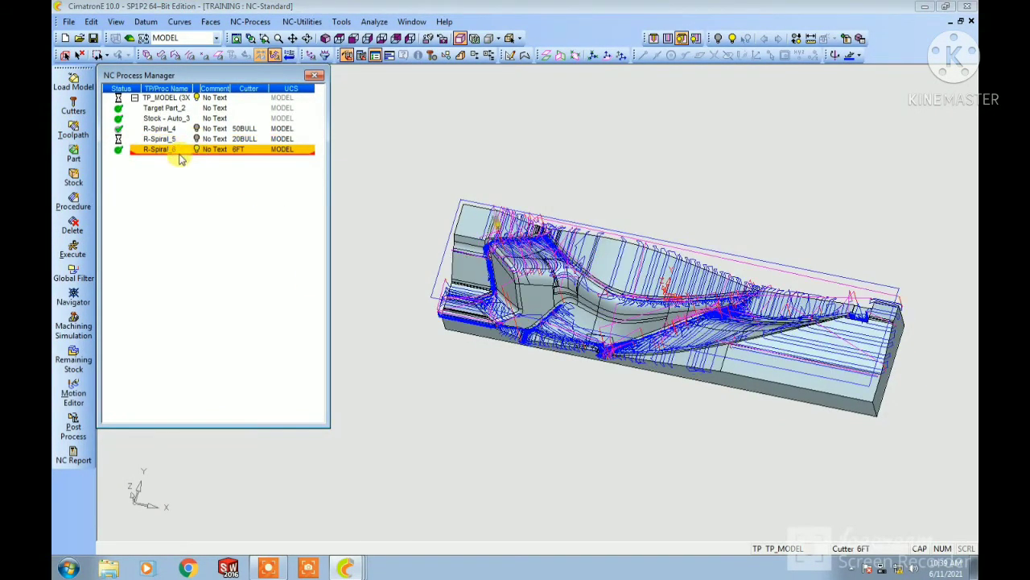
Step: Inspect the calculated 6FT toolpath around the cavity edges and hide it
middle_click_drag(555, 276, 606, 270)
scroll(662, 299, "up", 3)
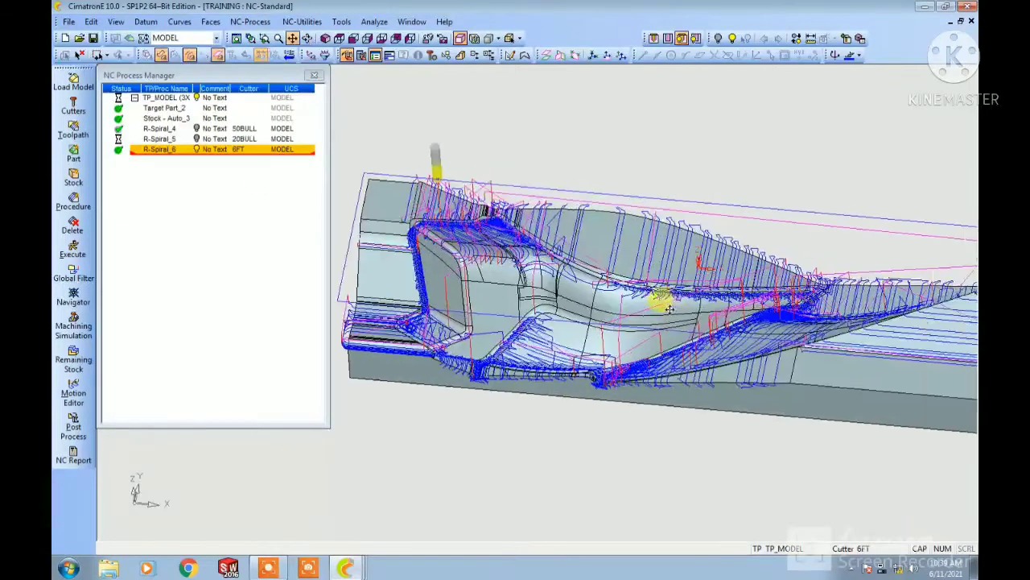
scroll(639, 260, "down", 3)
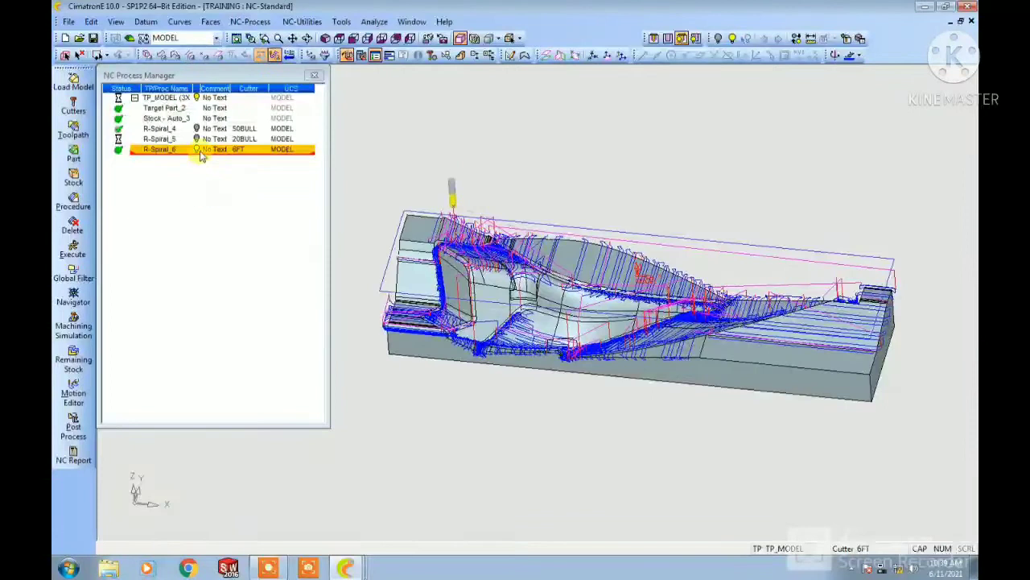
left_click(197, 152)
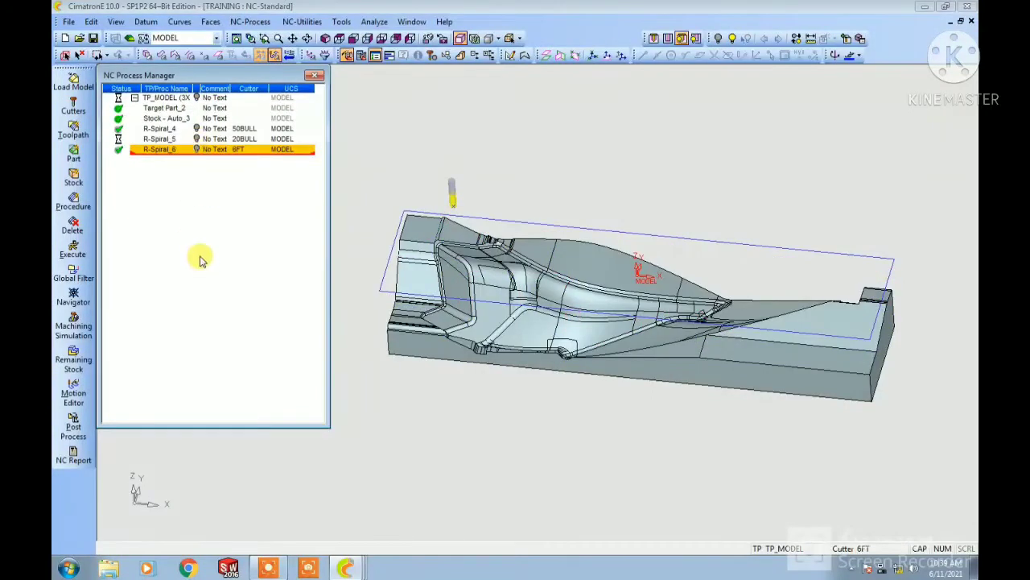
Step: Display the remaining stock after the 6FT rough spiral procedure in violet with the transparency at its minimum
left_click(73, 360)
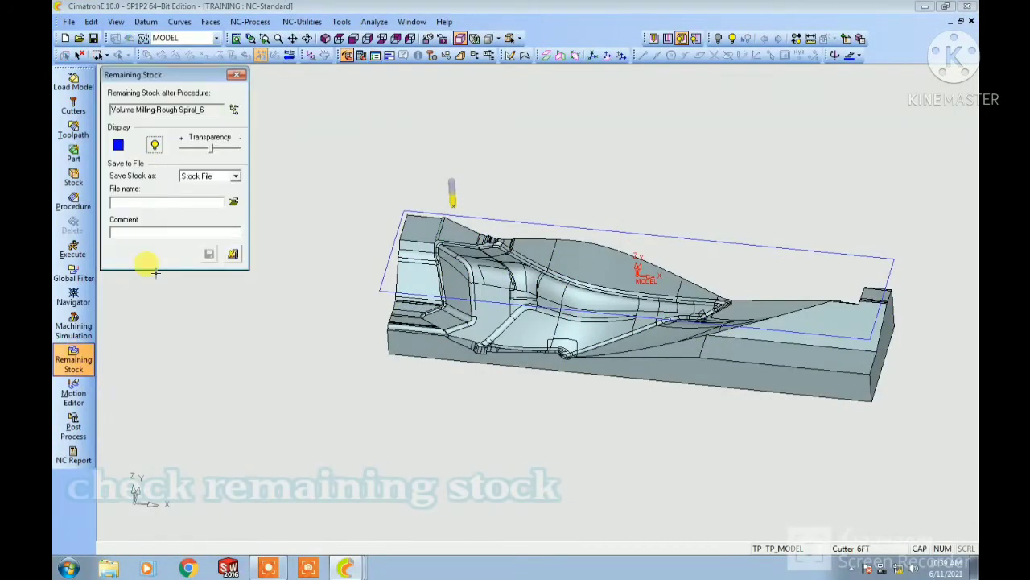
left_click(117, 144)
left_click(149, 153)
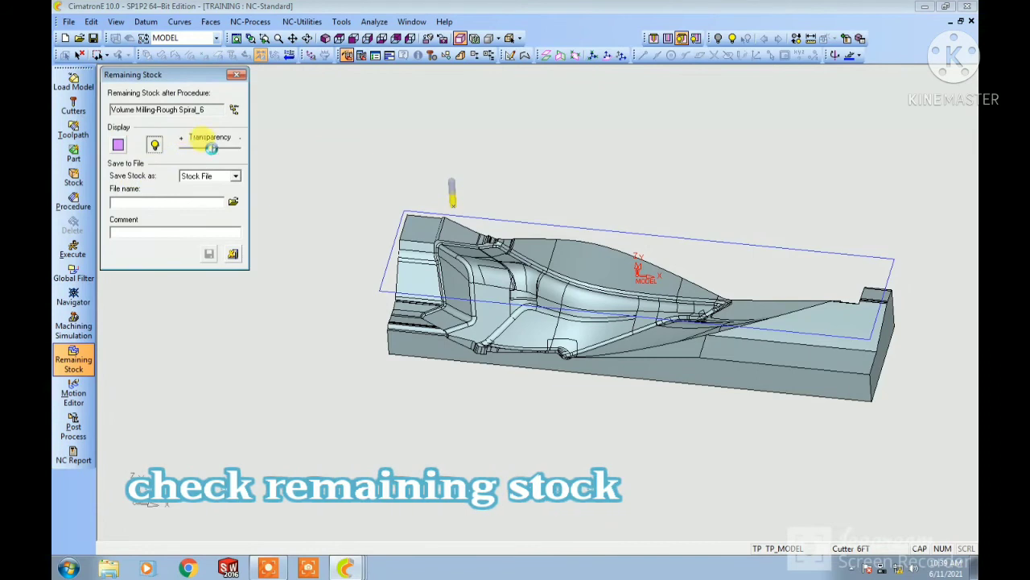
left_click(211, 148)
Step: Examine the remaining stock across the cavity, the corners and the whole part, and close the stock display
right_click_drag(684, 420, 716, 230, "ctrl")
left_click_drag(598, 359, 448, 258, "ctrl")
middle_click_drag(449, 257, 547, 365, "ctrl")
left_click_drag(547, 365, 524, 249, "ctrl")
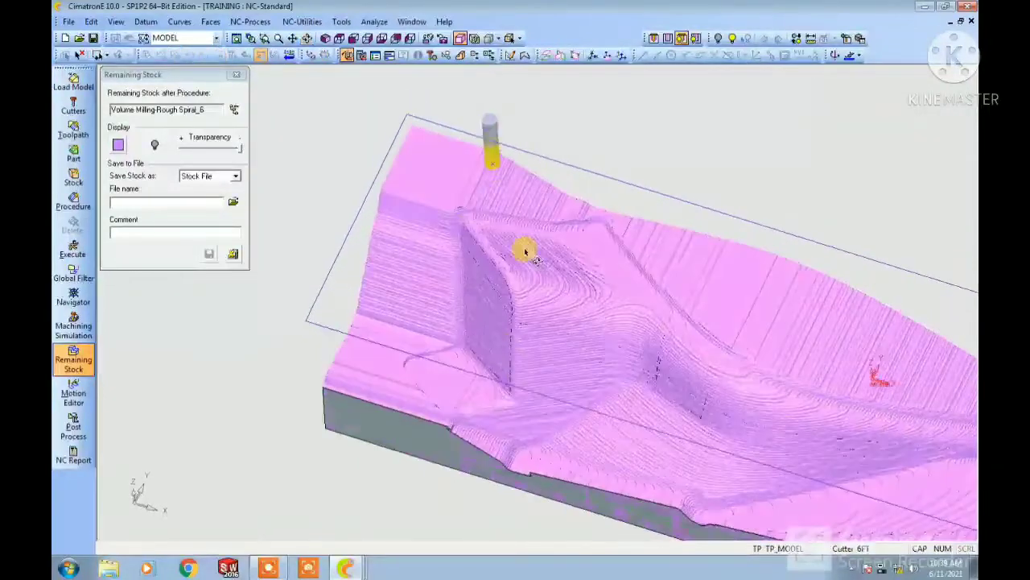
scroll(657, 293, "up", 2)
right_click_drag(667, 372, 625, 207, "ctrl")
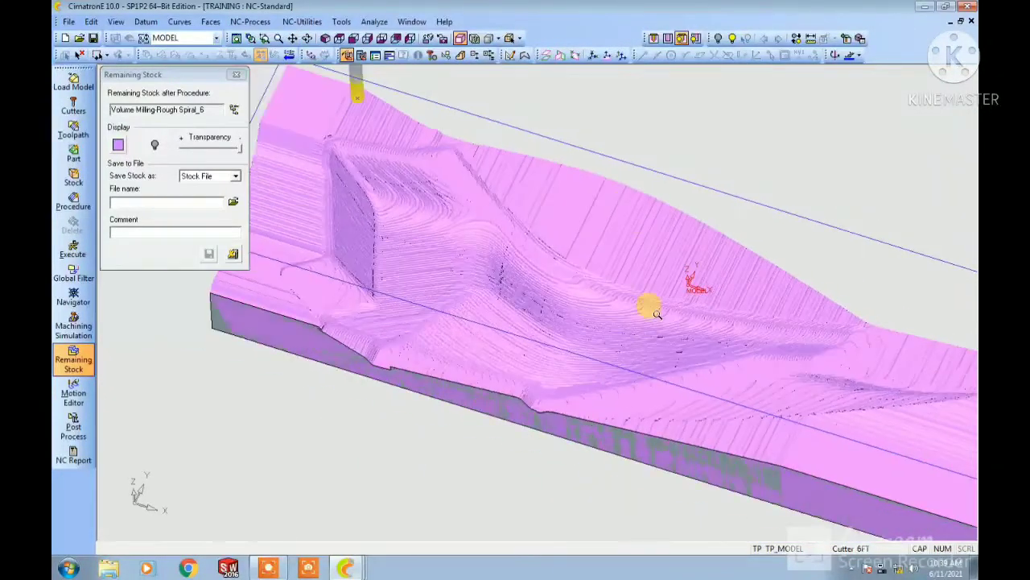
left_click_drag(649, 303, 622, 332, "ctrl")
right_click_drag(624, 332, 649, 281, "ctrl")
left_click_drag(649, 281, 330, 251, "ctrl")
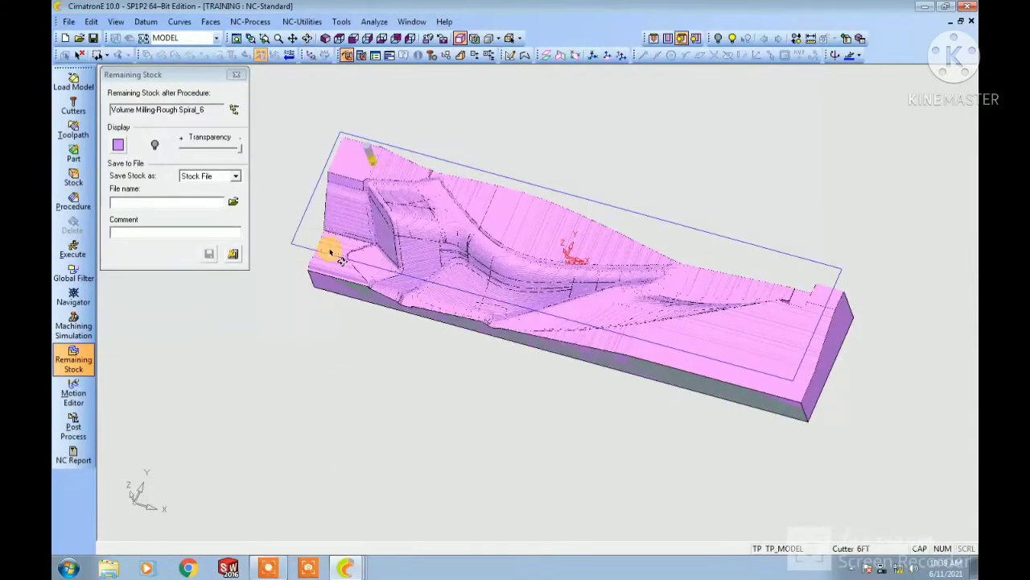
left_click(228, 255)
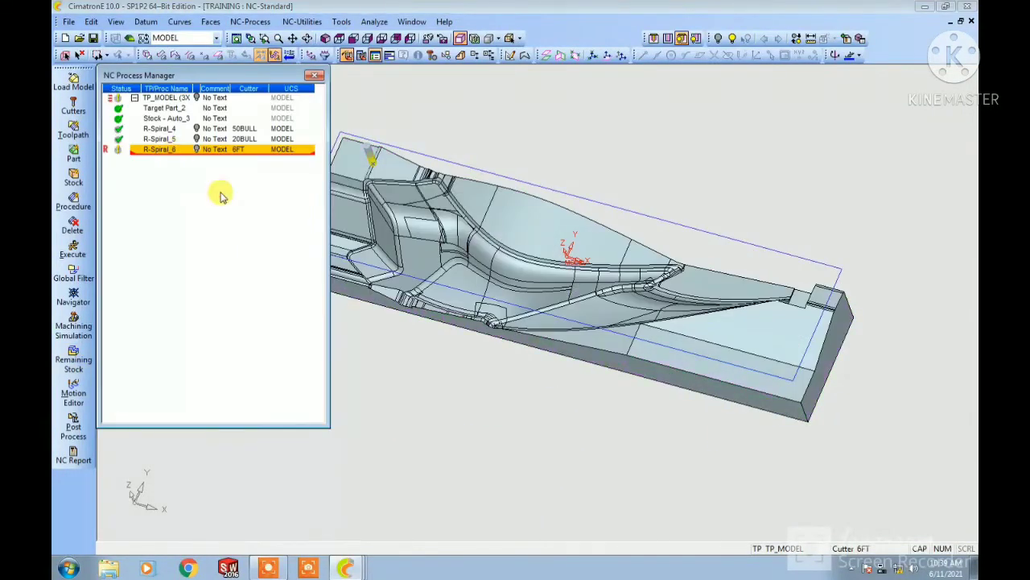
Step: Clear the "R" symbol from the 6FT rough spiral procedure
right_click(185, 157)
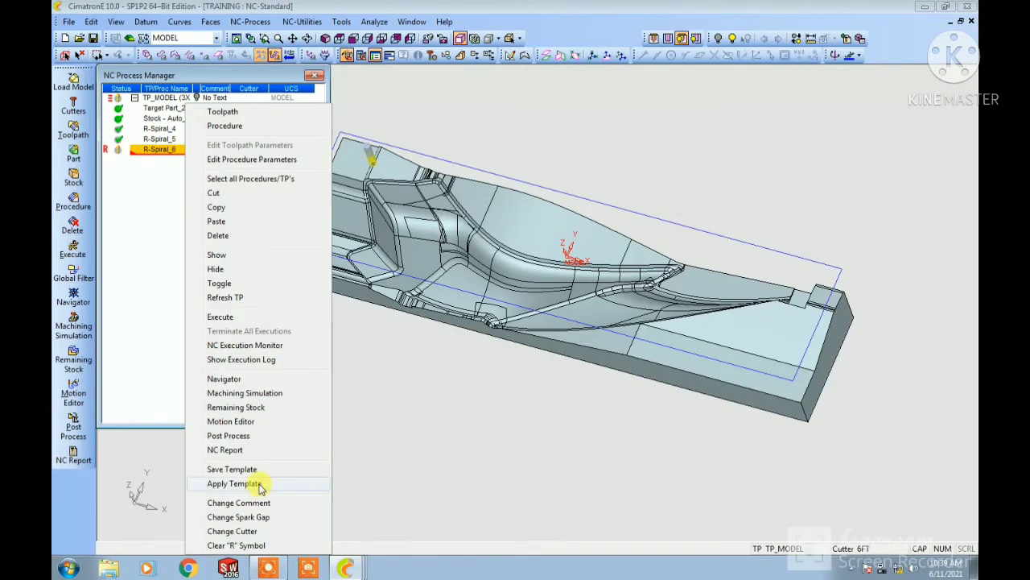
left_click(269, 544)
left_click(161, 280)
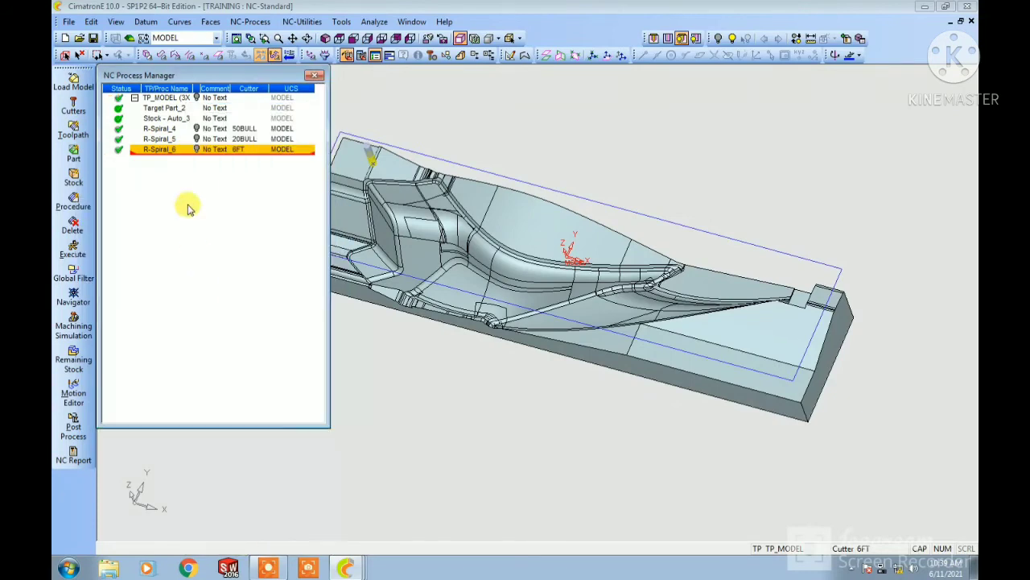
Step: Duplicate the 6FT rough spiral procedure directly after the original in the same toolpath
right_click(192, 155)
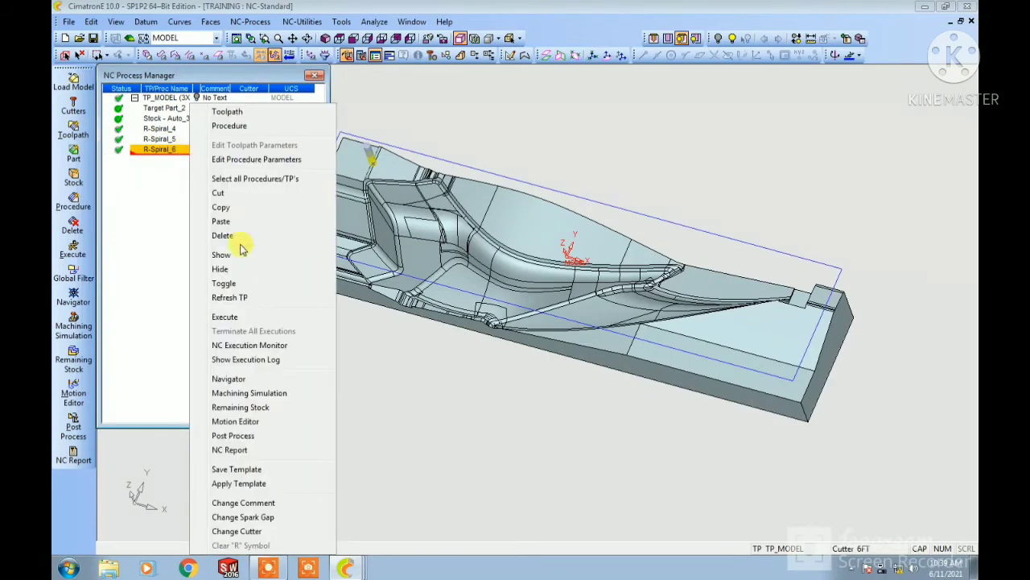
left_click(238, 211)
right_click(218, 271)
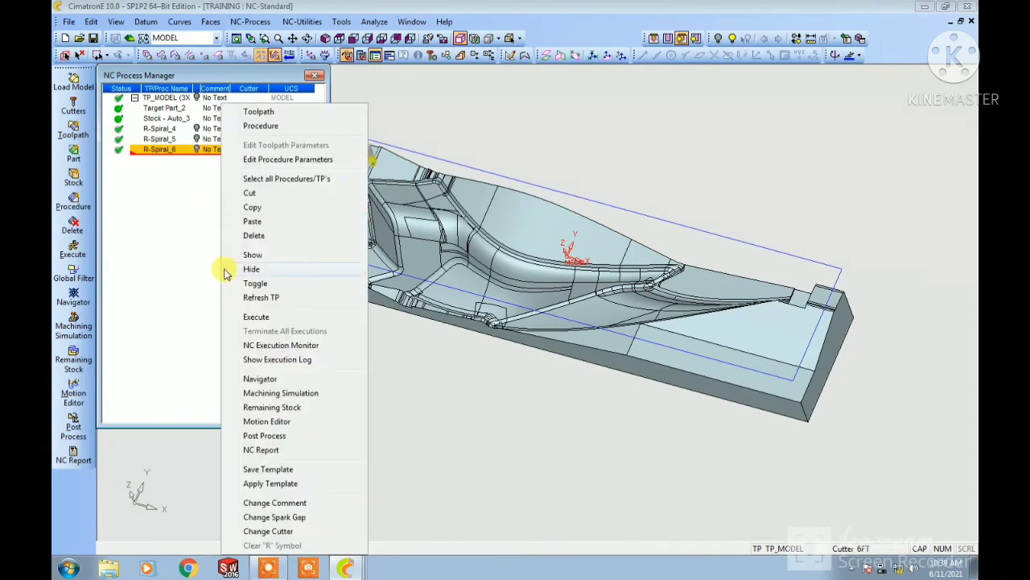
left_click(253, 222)
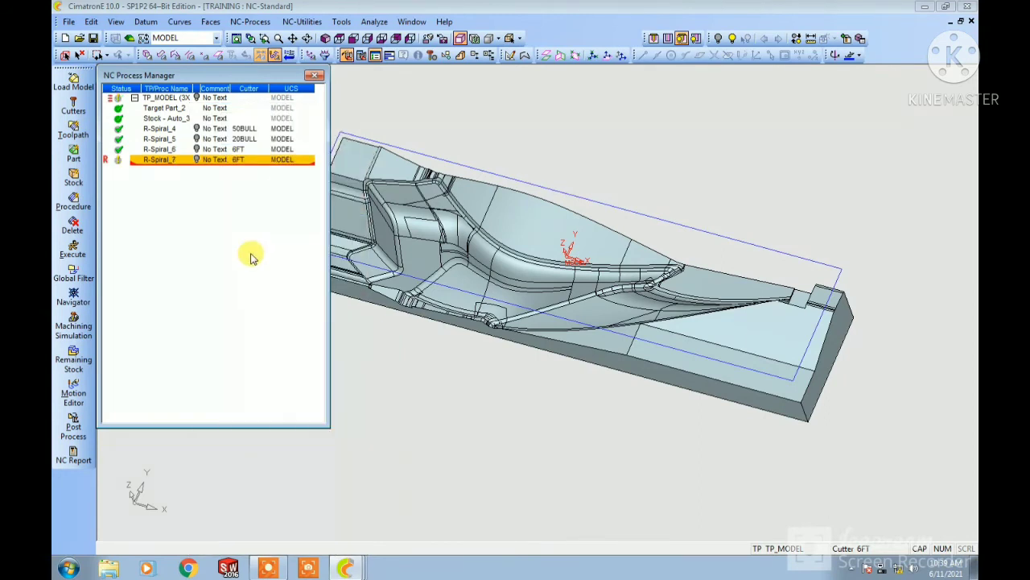
Step: Run a Direction Analysis on all faces of the part
middle_click_drag(561, 205, 516, 241)
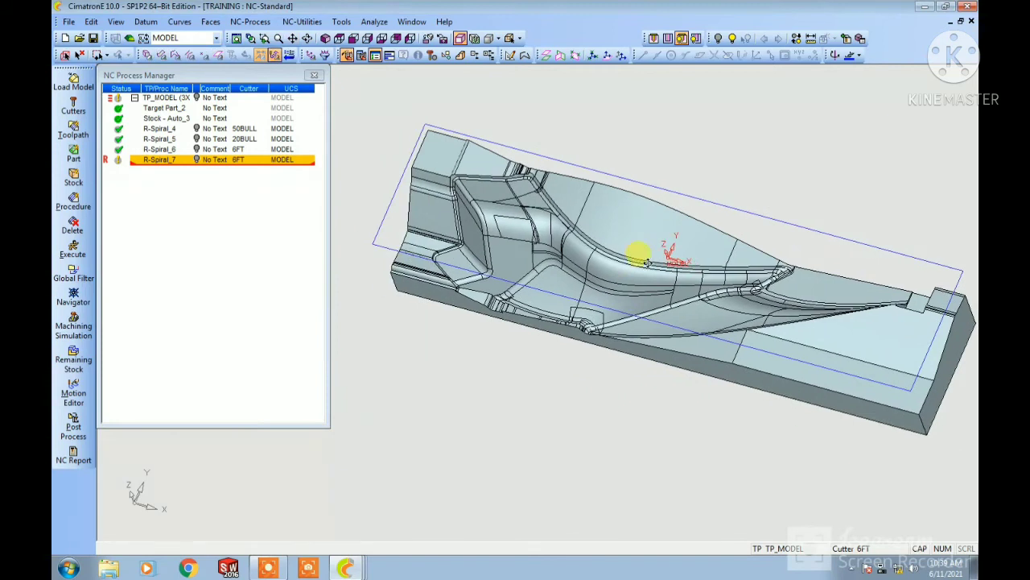
left_click(374, 22)
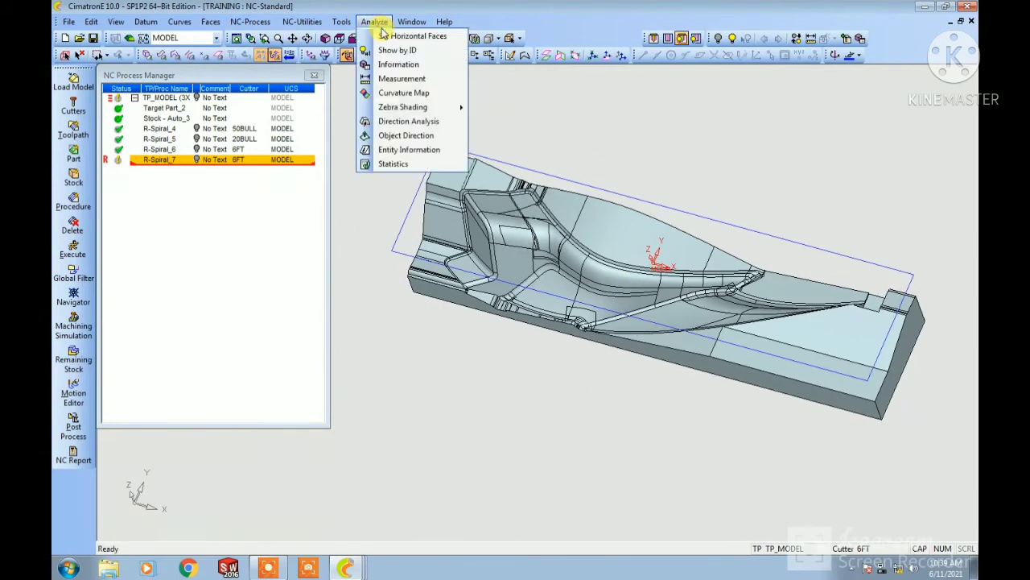
left_click(394, 123)
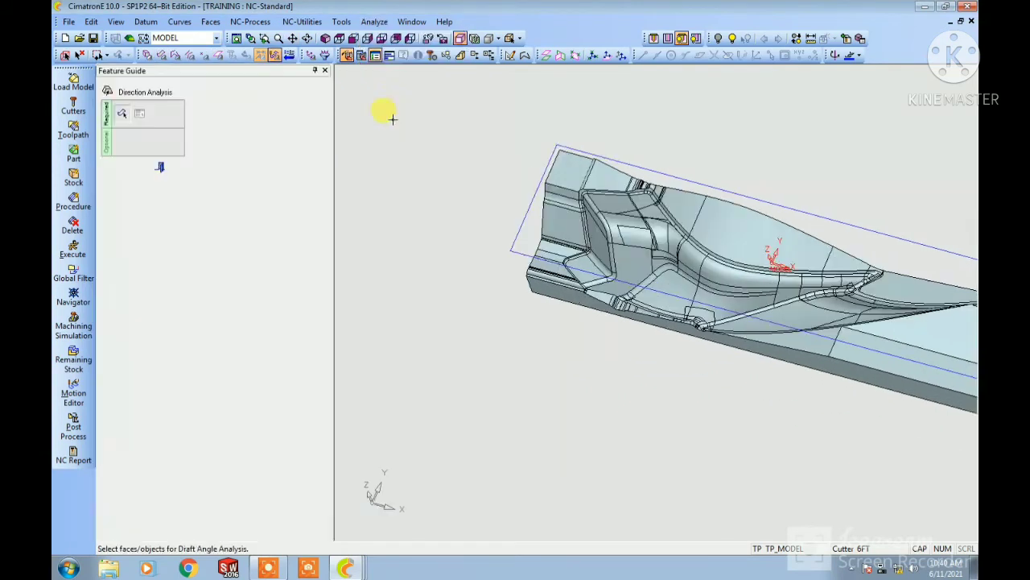
left_click_drag(405, 131, 963, 458)
middle_click_drag(964, 458, 748, 413)
left_click_drag(637, 194, 895, 428)
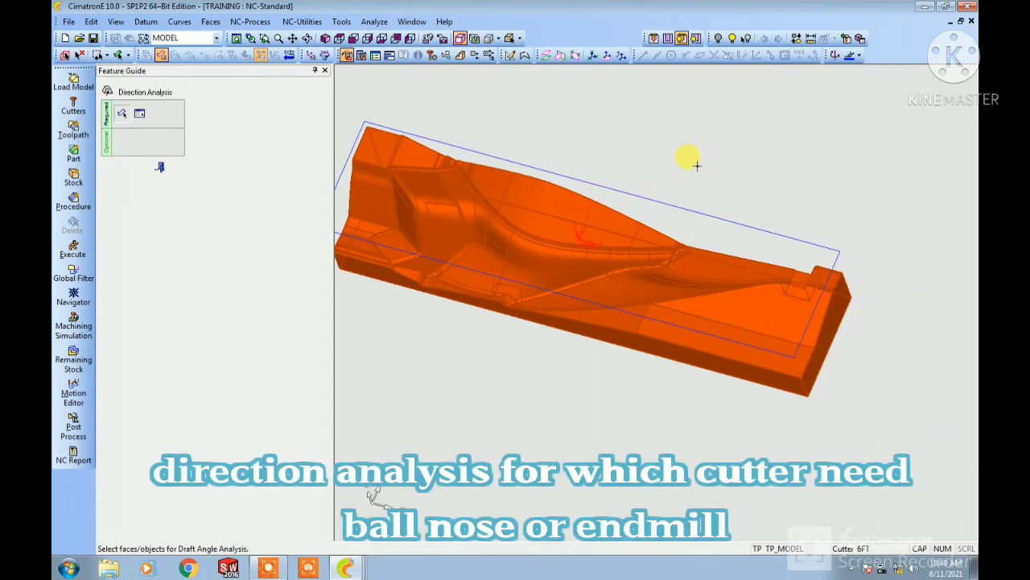
middle_click(685, 156)
Step: Examine the face slopes of the part, switch the analysis resolution, and review the Slope Analysis (NC) angle ranges
middle_click_drag(729, 277, 722, 265)
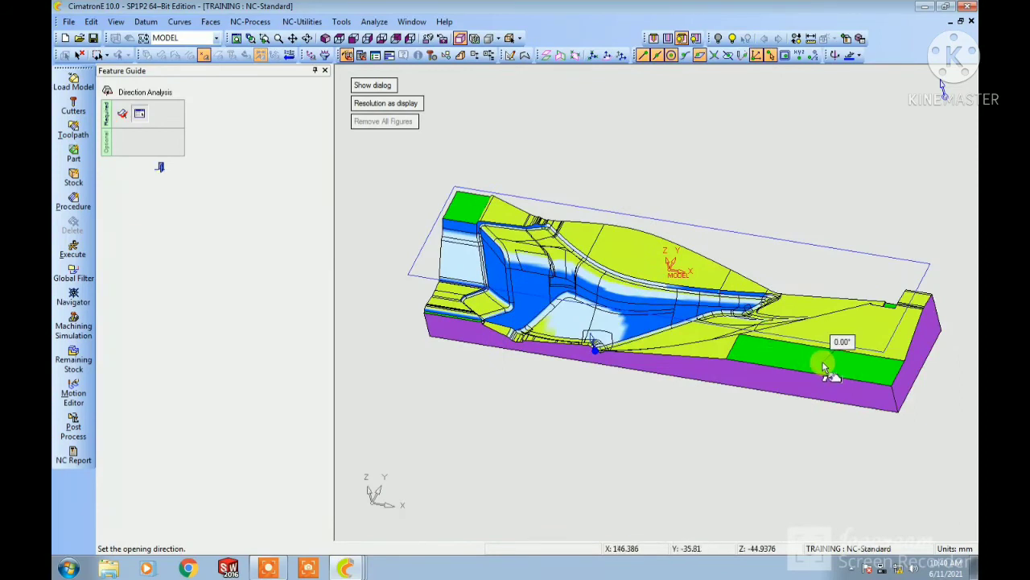
left_click(405, 107)
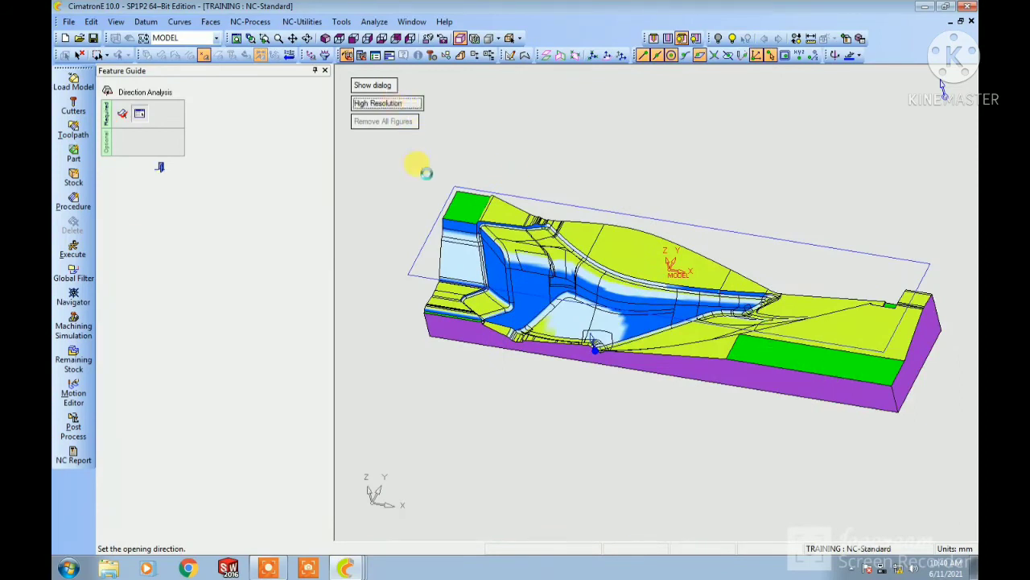
left_click(373, 85)
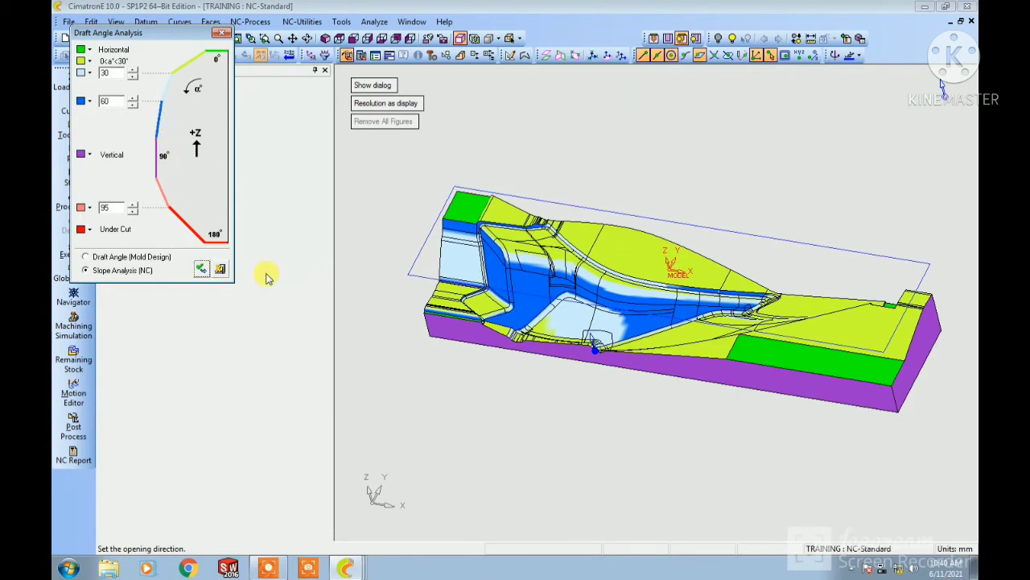
left_click(206, 271)
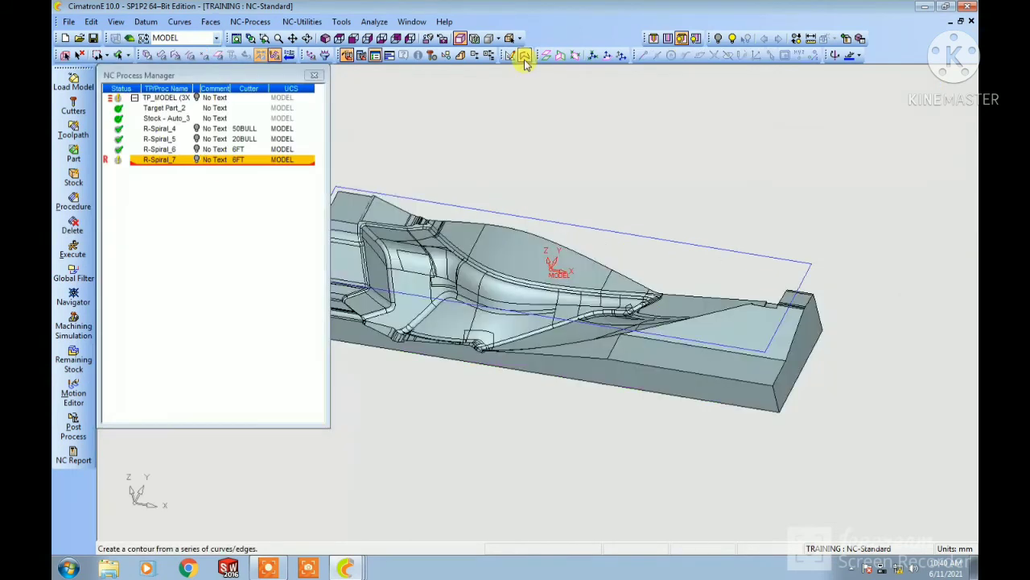
Step: Run a Curvature Map analysis on all faces of the part
left_click(374, 22)
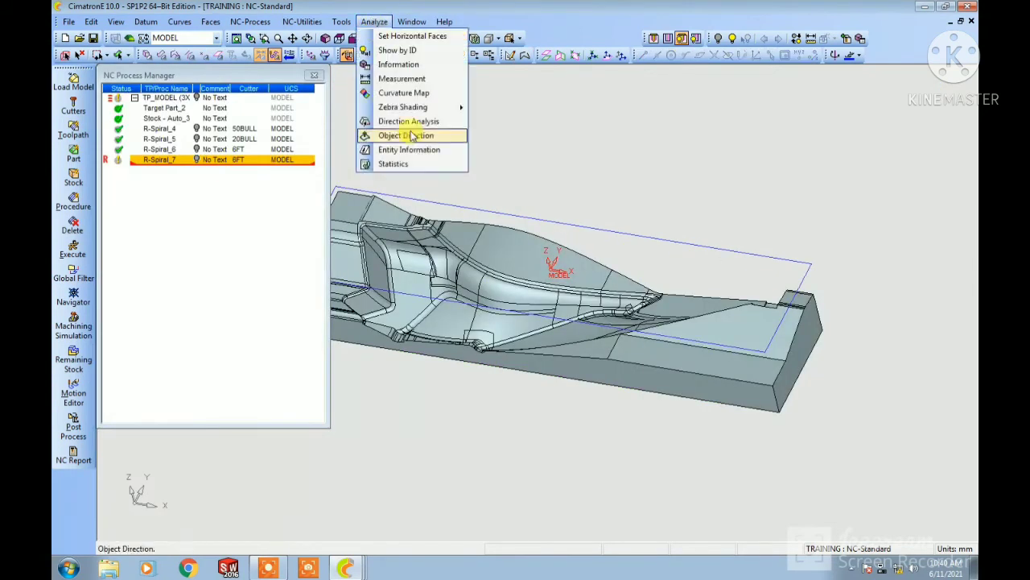
left_click(392, 93)
left_click_drag(423, 168, 936, 410)
middle_click(655, 151)
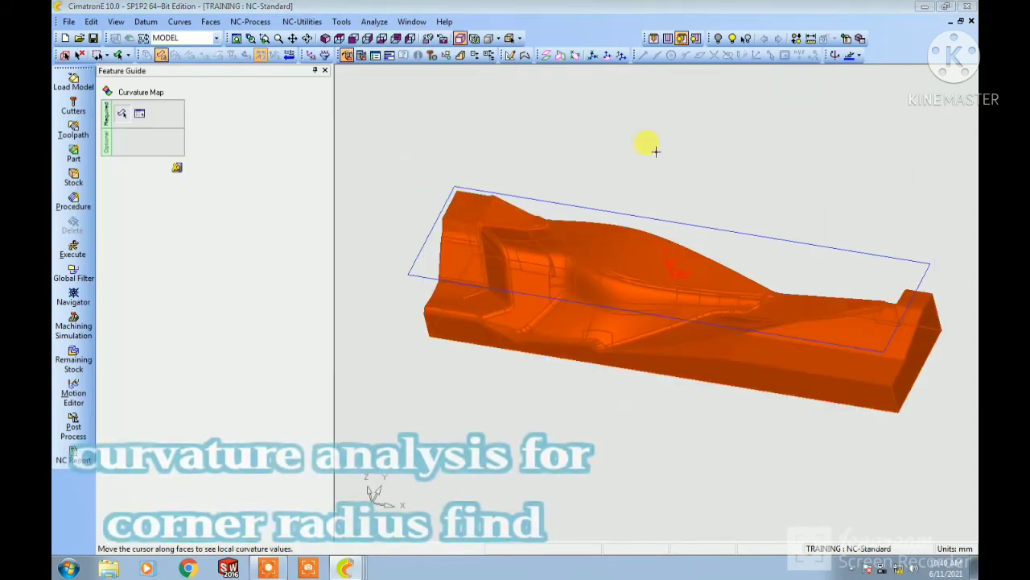
Step: Examine the local curvature radii along the part's fillets and inner corners, and close the curvature analysis
right_click_drag(582, 358, 613, 233, "ctrl")
middle_click_drag(566, 356, 774, 357, "ctrl")
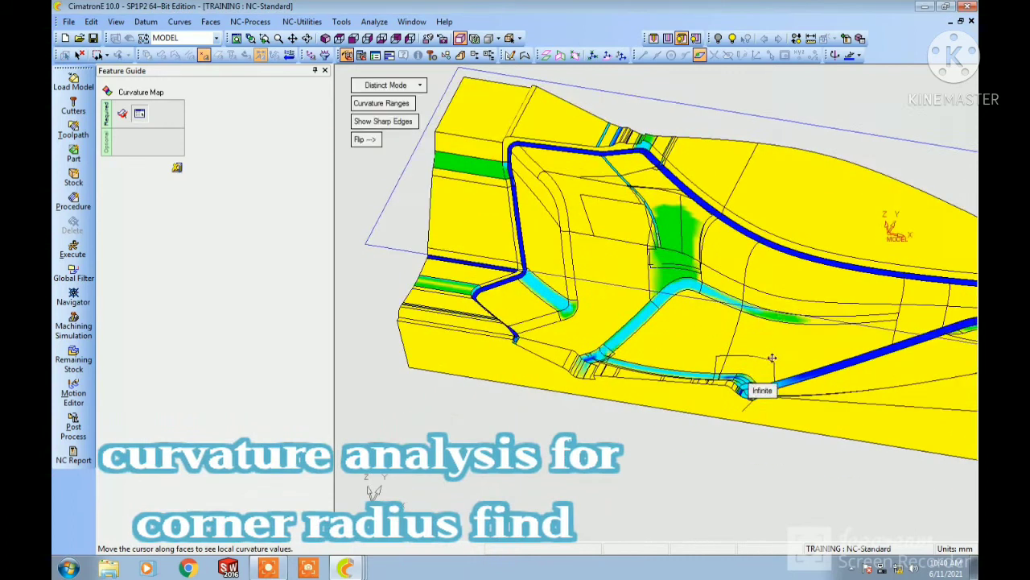
right_click_drag(774, 356, 765, 285, "ctrl")
middle_click_drag(685, 348, 878, 417, "ctrl")
right_click_drag(877, 417, 877, 356, "ctrl")
middle_click_drag(881, 356, 673, 283, "ctrl")
mouse_move(691, 358)
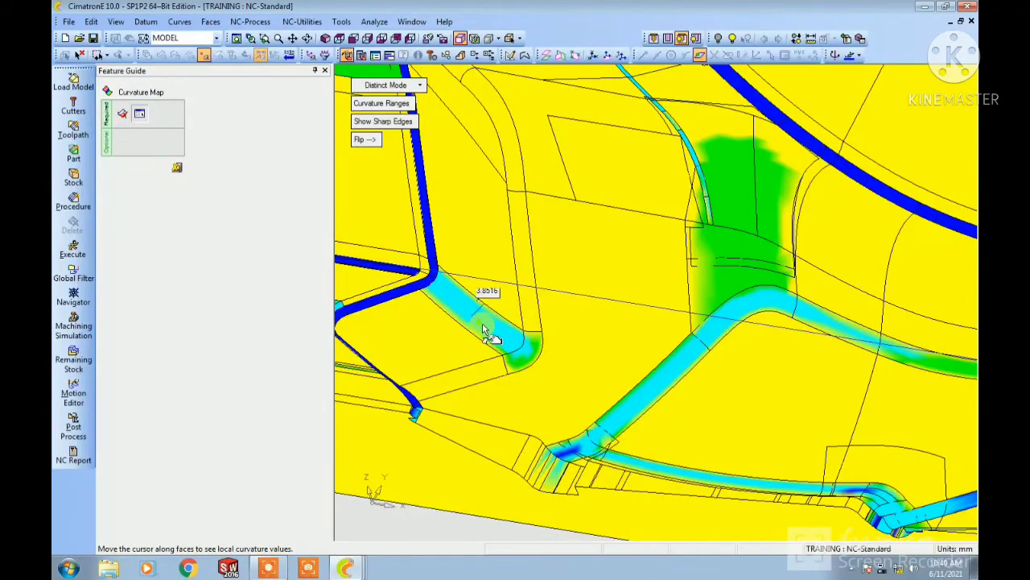
right_click_drag(625, 272, 631, 346, "ctrl")
middle_click_drag(780, 262, 708, 295, "ctrl")
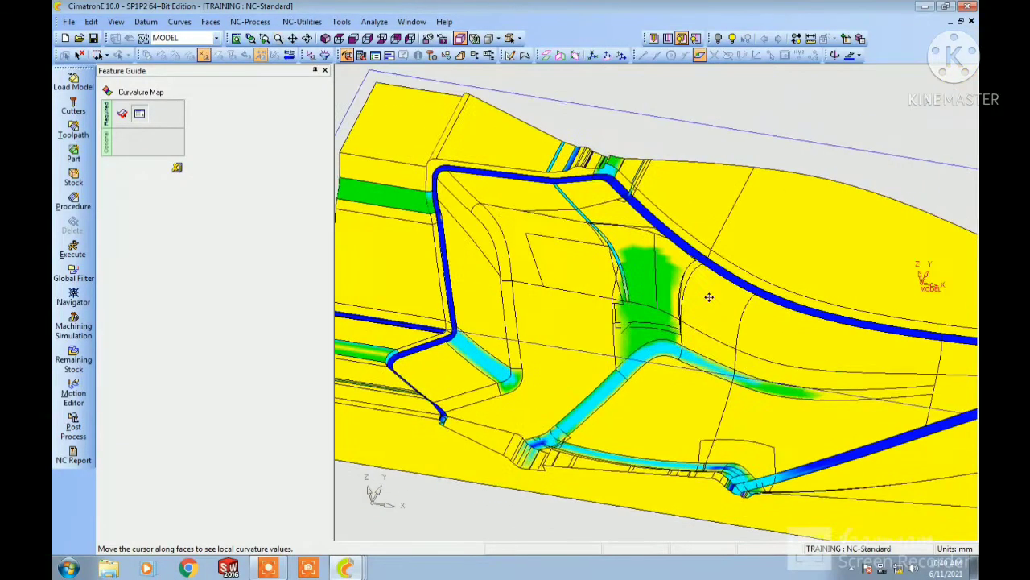
left_click_drag(708, 294, 688, 332, "ctrl")
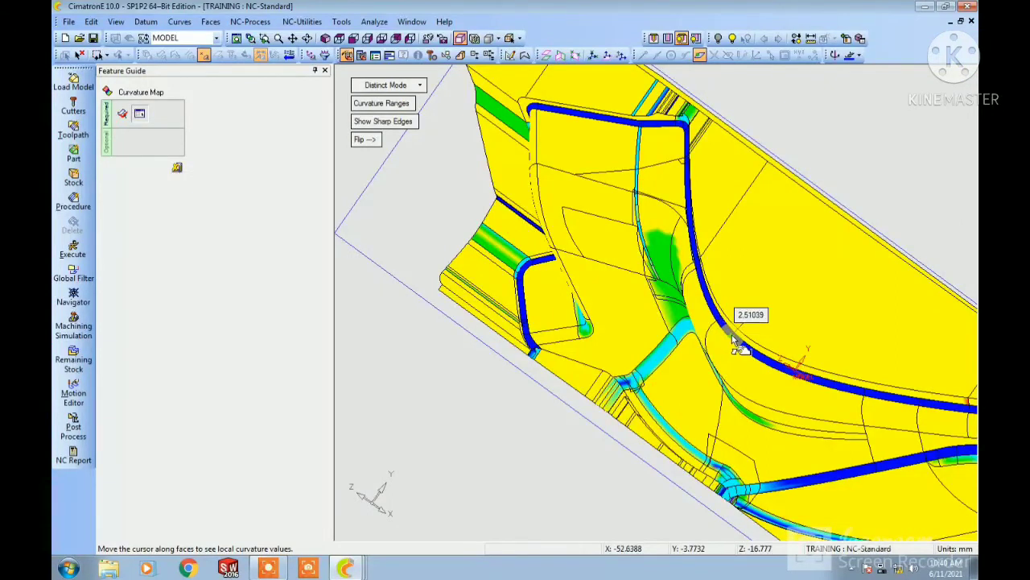
right_click_drag(650, 211, 652, 258, "ctrl")
left_click_drag(652, 258, 648, 214, "ctrl")
right_click_drag(648, 214, 672, 270, "ctrl")
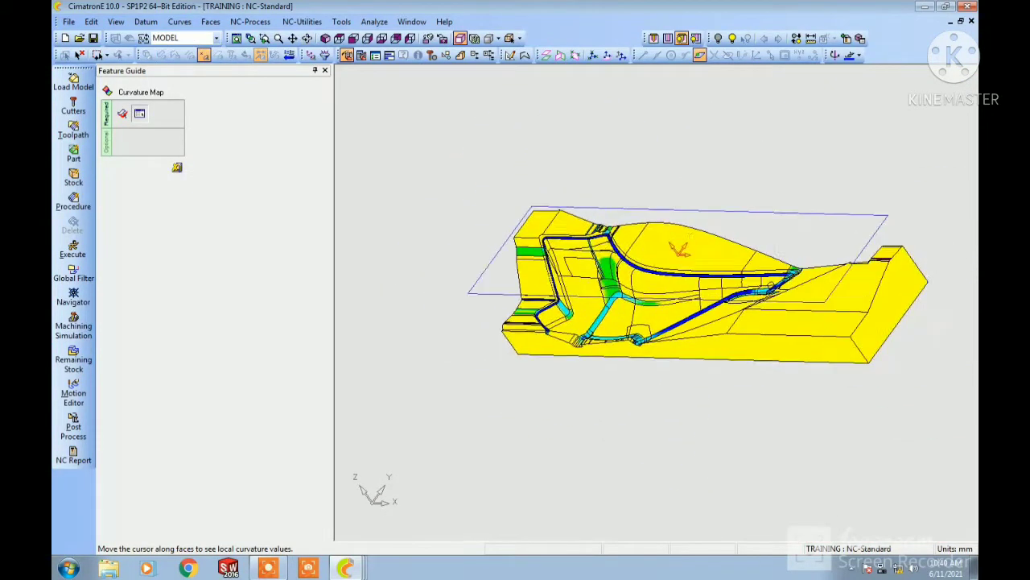
left_click_drag(685, 274, 720, 316, "ctrl")
left_click(179, 169)
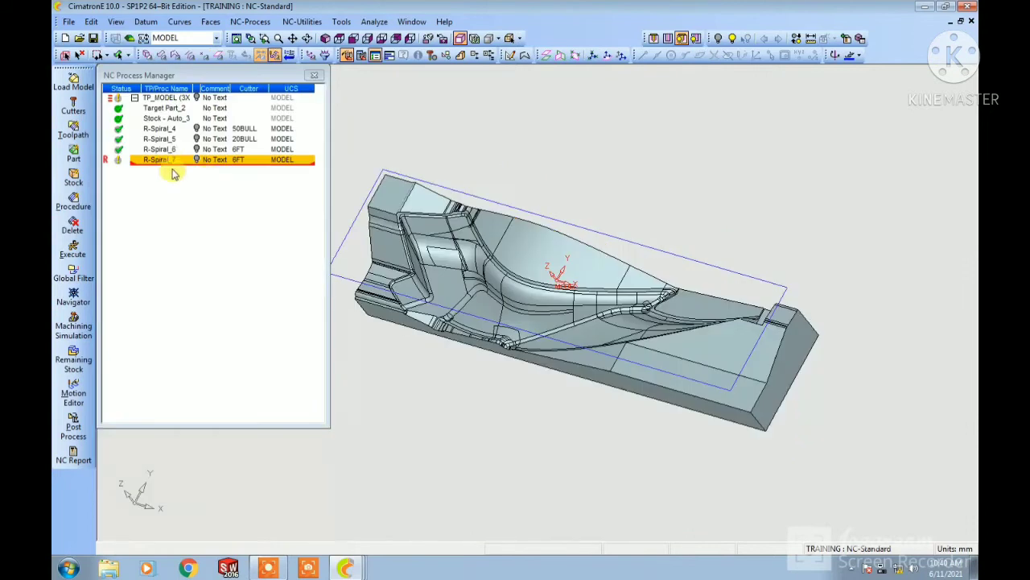
Step: Change the duplicated 6FT rough spiral procedure to Surface Milling with the Finish Mill By Limit Angle strategy
double_click(169, 160)
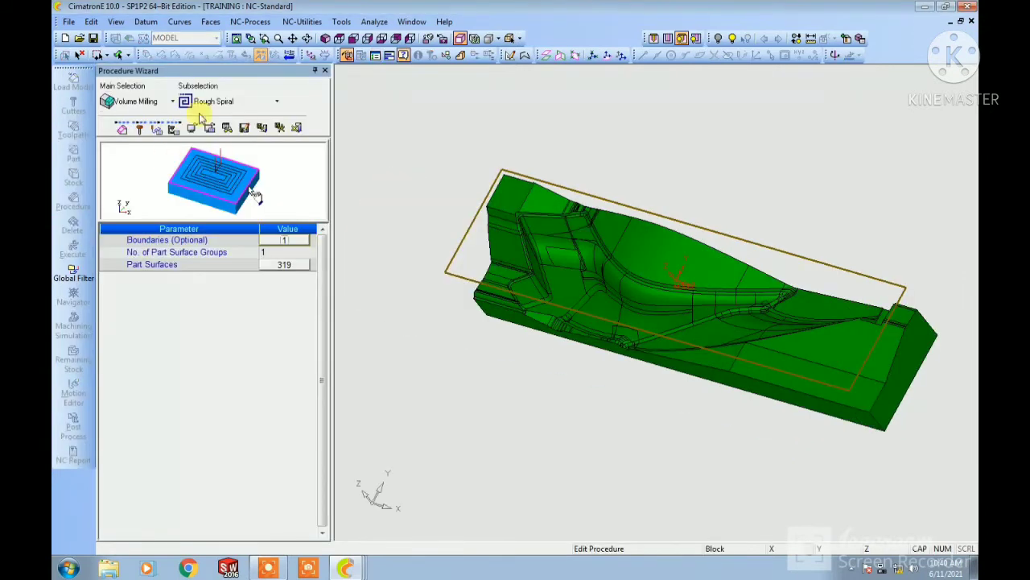
left_click(152, 103)
left_click(149, 134)
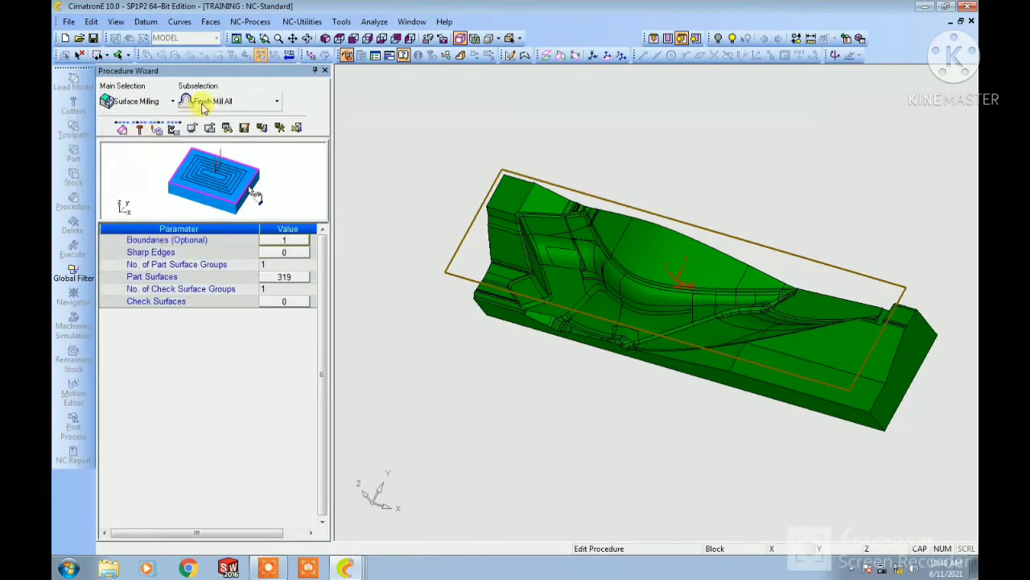
left_click(211, 101)
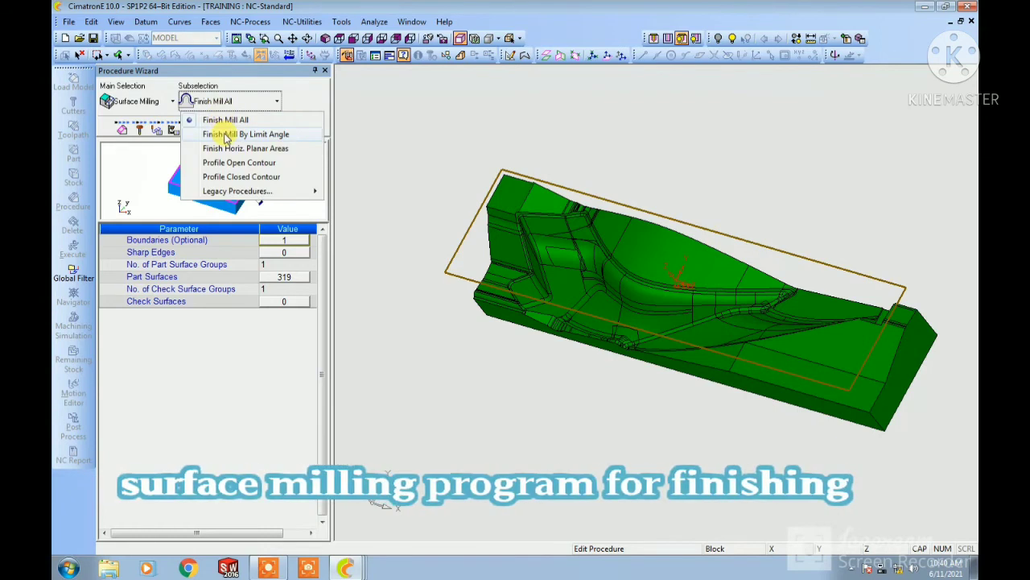
left_click(225, 134)
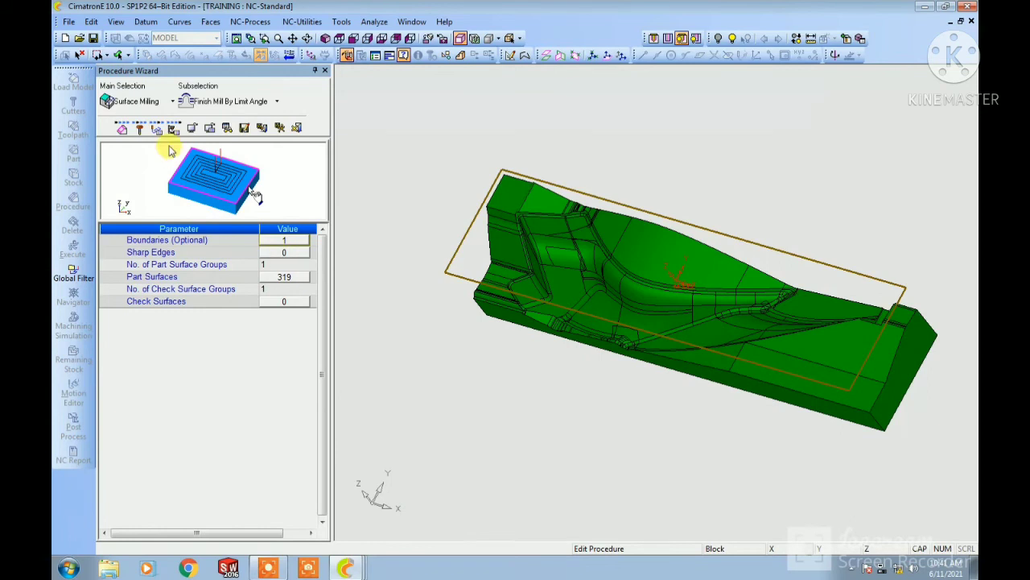
Step: Create a cutter named 10BALL with a ball tip and 10 mm diameter, and assign it to the finishing procedure
left_click(141, 132)
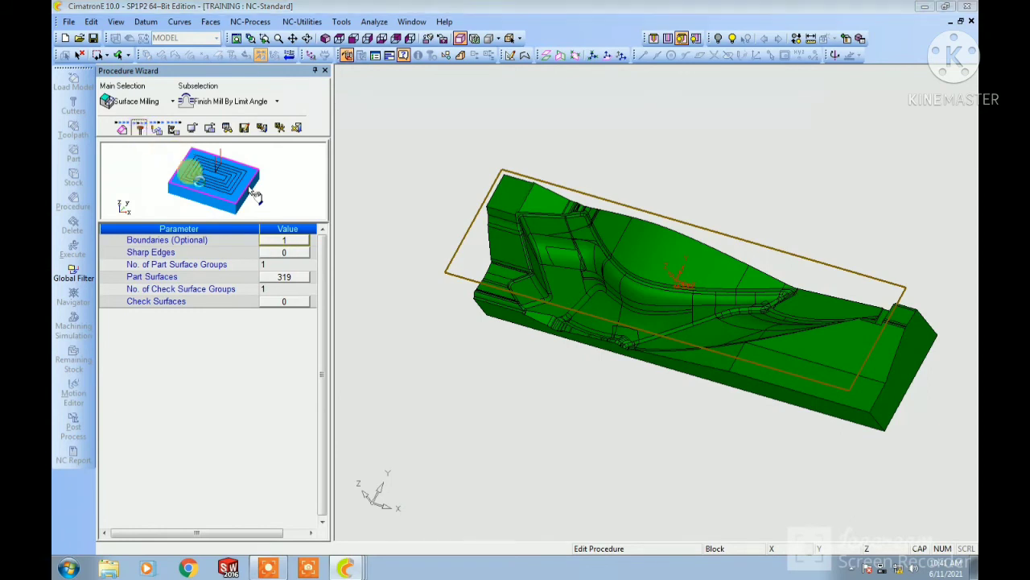
left_click(179, 98)
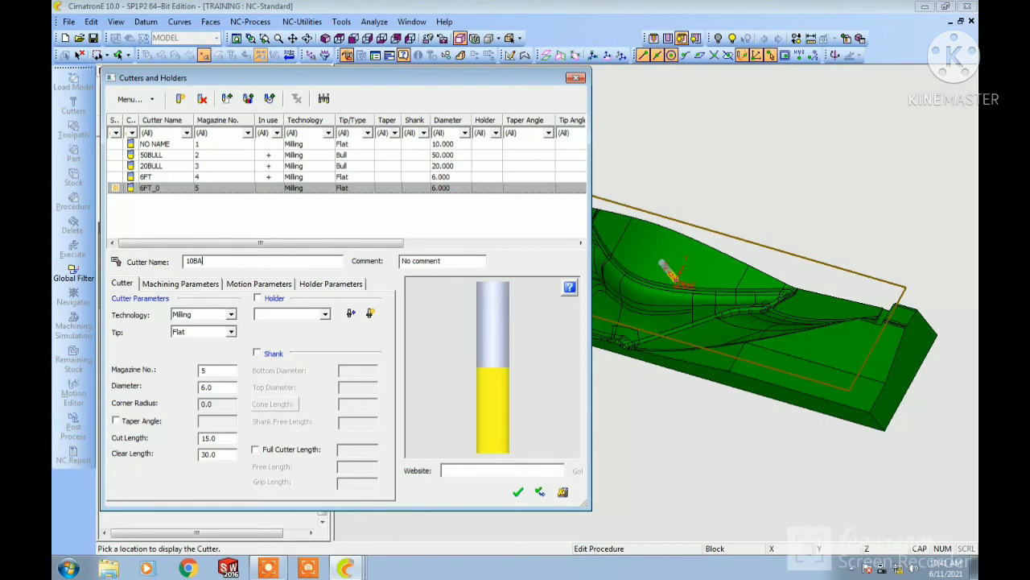
left_click(203, 334)
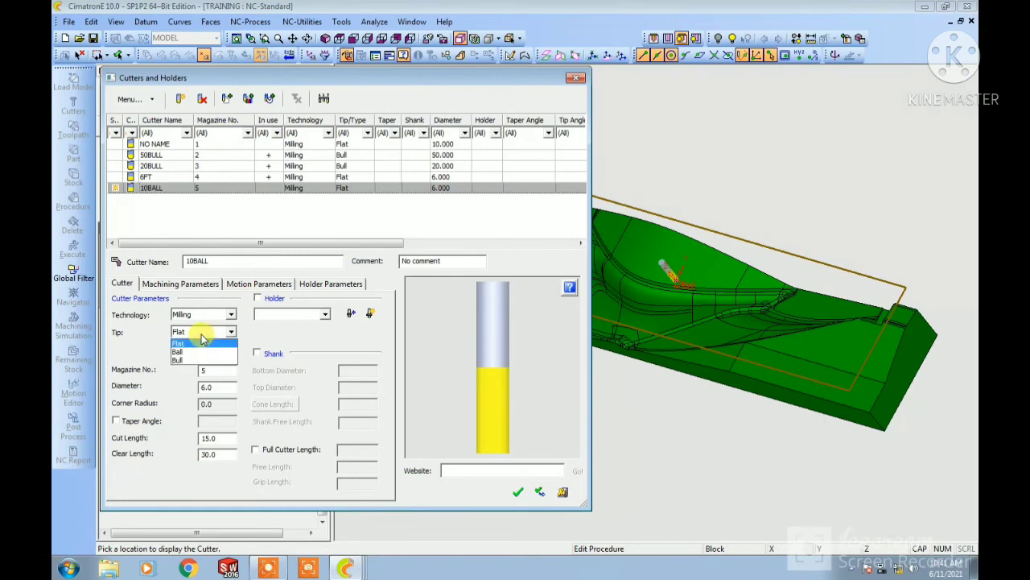
left_click(189, 352)
left_click(227, 389)
double_click(227, 390)
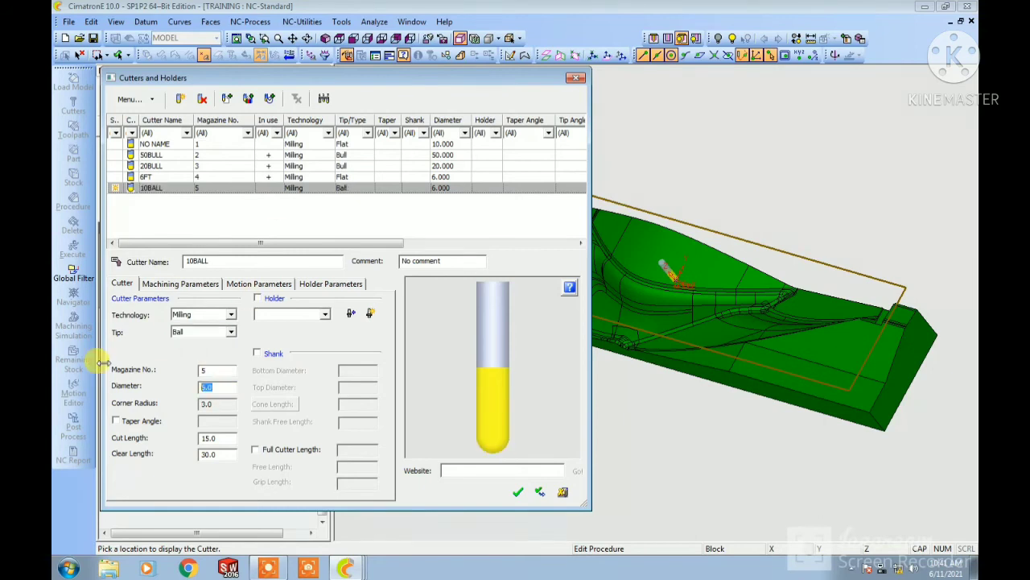
left_click(519, 492)
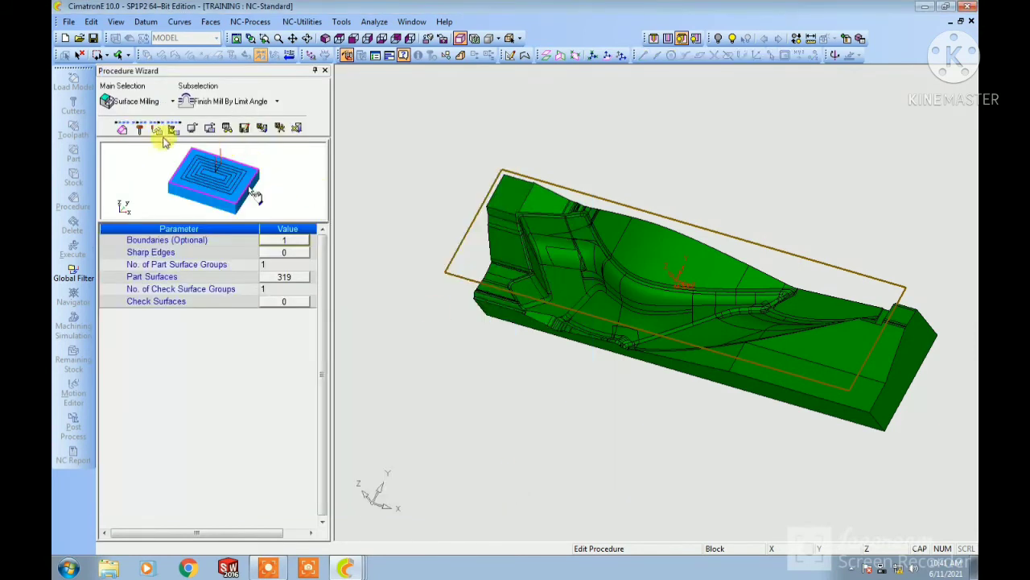
Step: Set the finishing procedure's part surface offset to 0 and its horizontal step to 0.12 mm
left_click(157, 131)
left_click(129, 240)
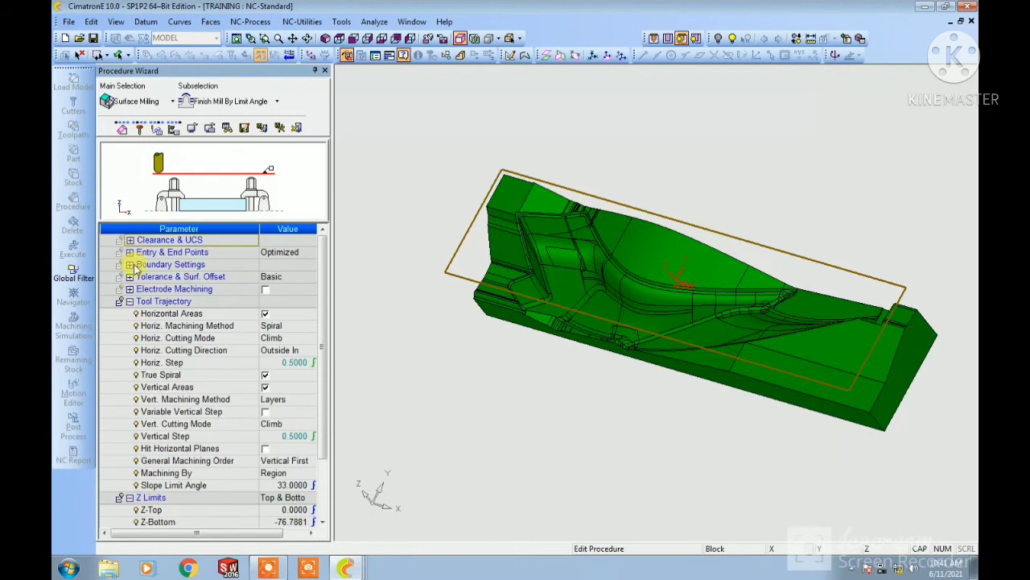
left_click(130, 277)
left_click(288, 288)
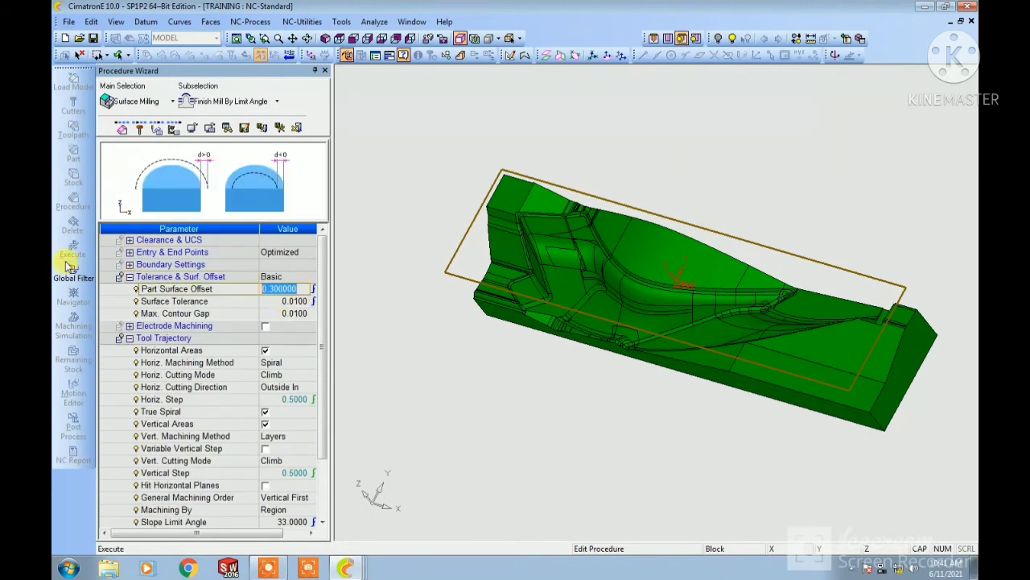
key("Return")
left_click(300, 400)
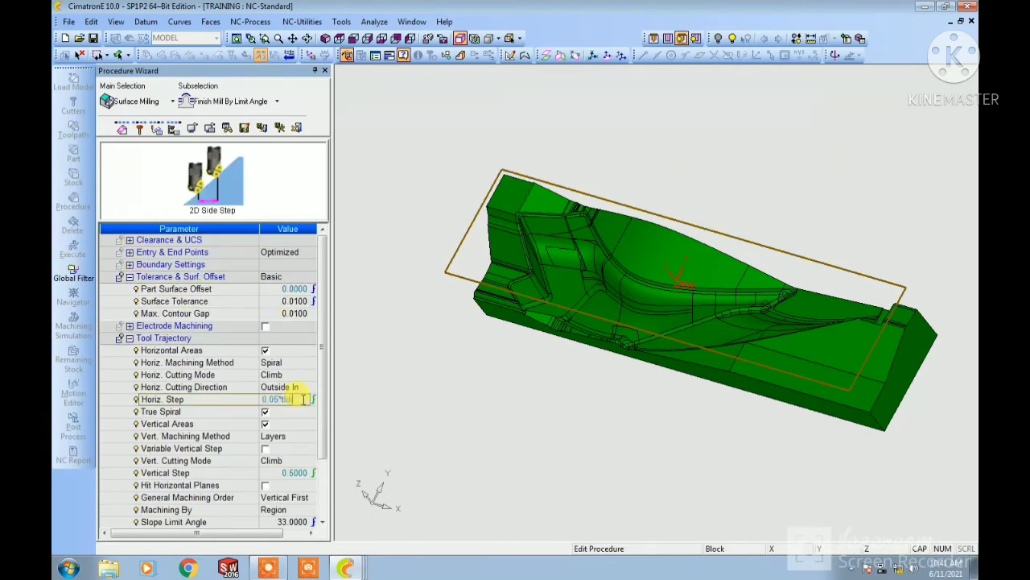
left_click_drag(303, 400, 97, 375)
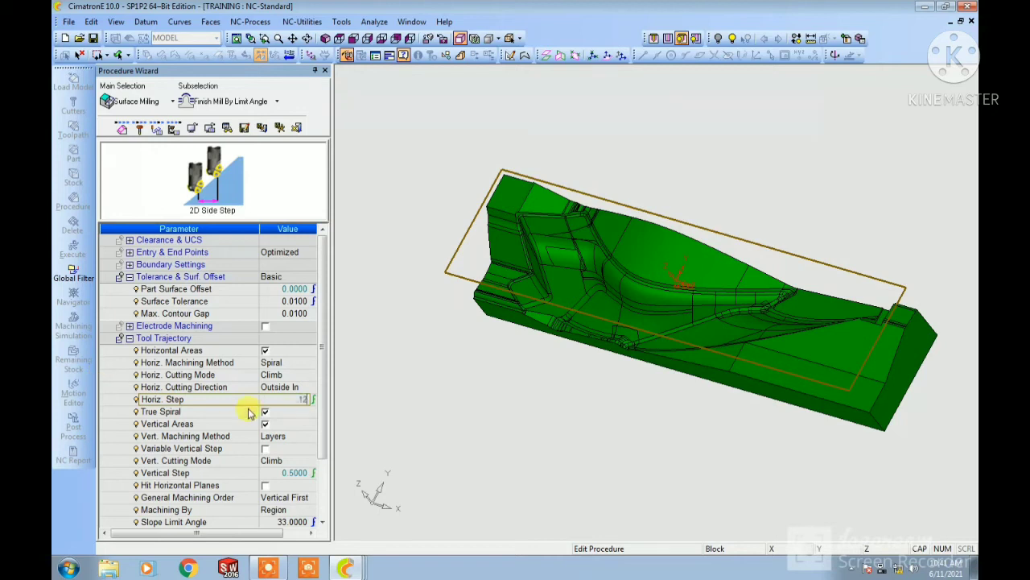
type("0.12")
key("Return")
Step: Set the vertical cutting mode to Mixed and the vertical step to 0.12 mm
left_click(300, 461)
left_click(303, 460)
left_click(278, 496)
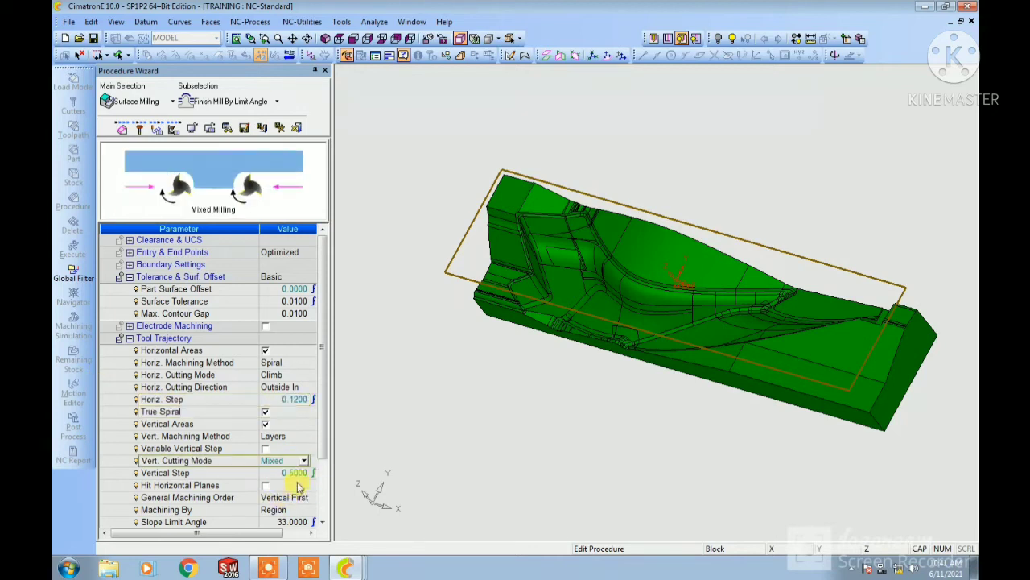
key("Return")
type("0.12")
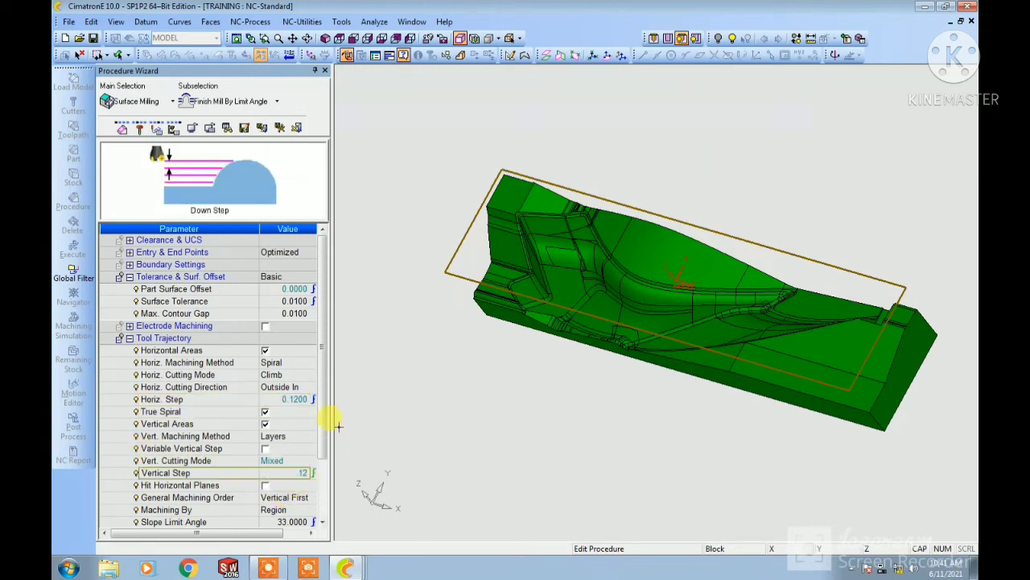
key("Return")
scroll(326, 463, "down", 3)
left_click(185, 432)
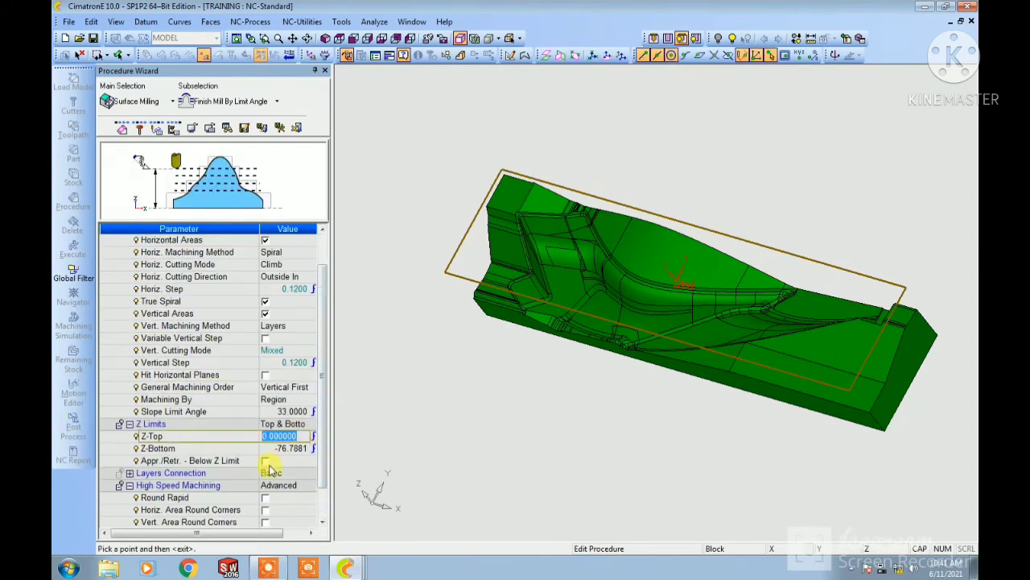
Step: Set the feed to 20000 mm/min and the spin to 4000, and submit the finishing procedure for execution
left_click(174, 129)
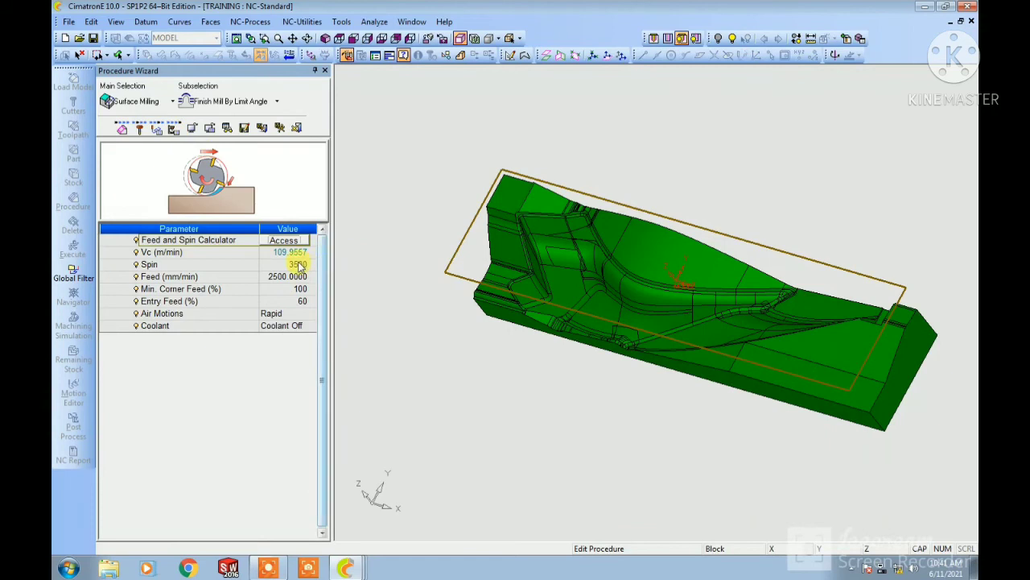
left_click(242, 273)
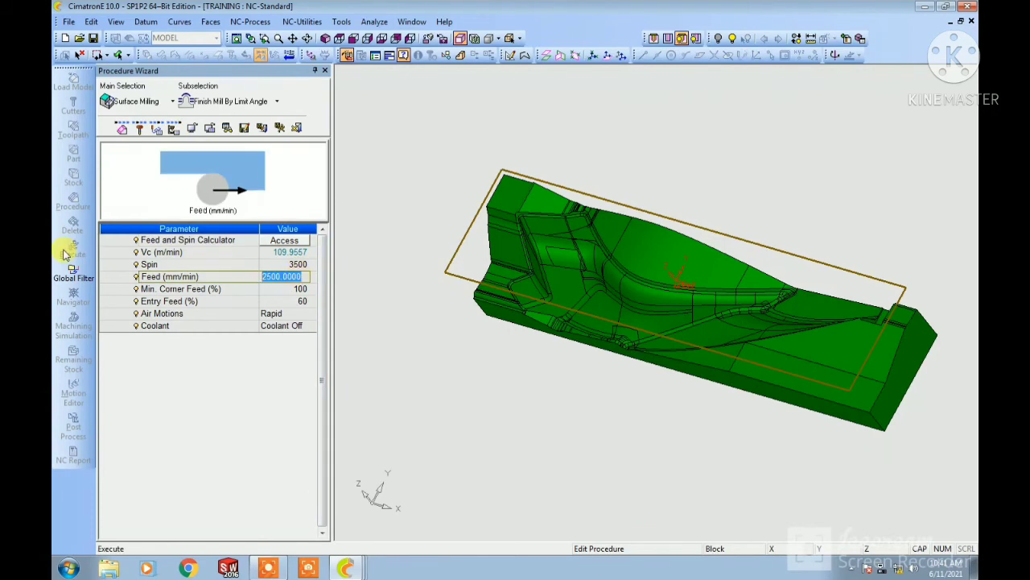
type("2000")
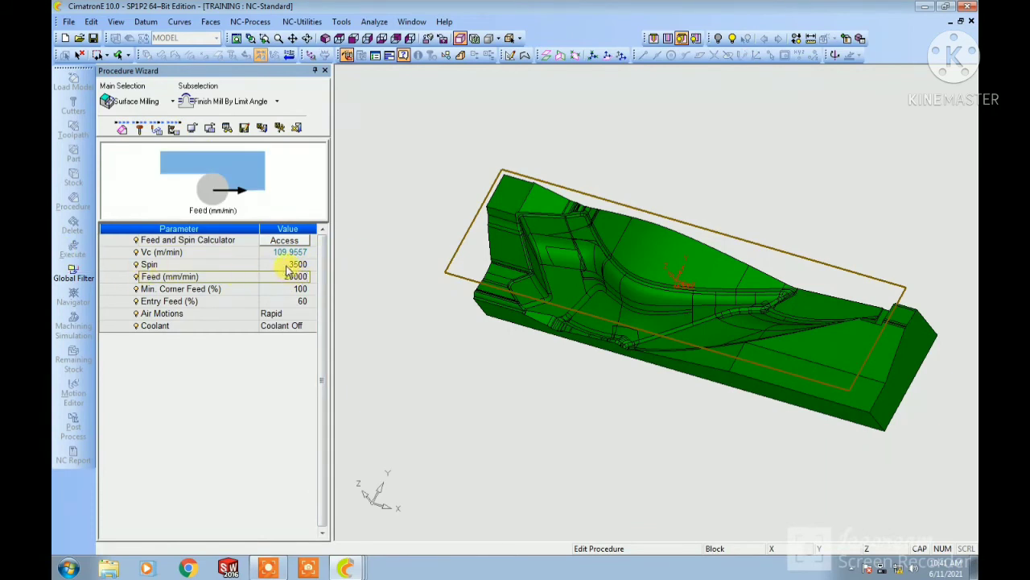
left_click(288, 266)
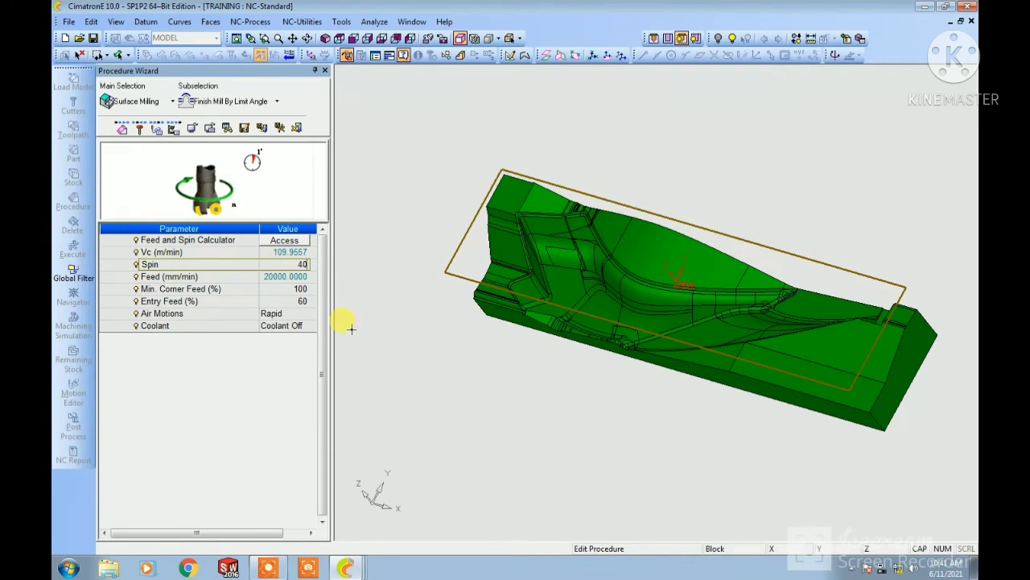
type("4000")
left_click(280, 128)
middle_click_drag(563, 288, 657, 277, "ctrl")
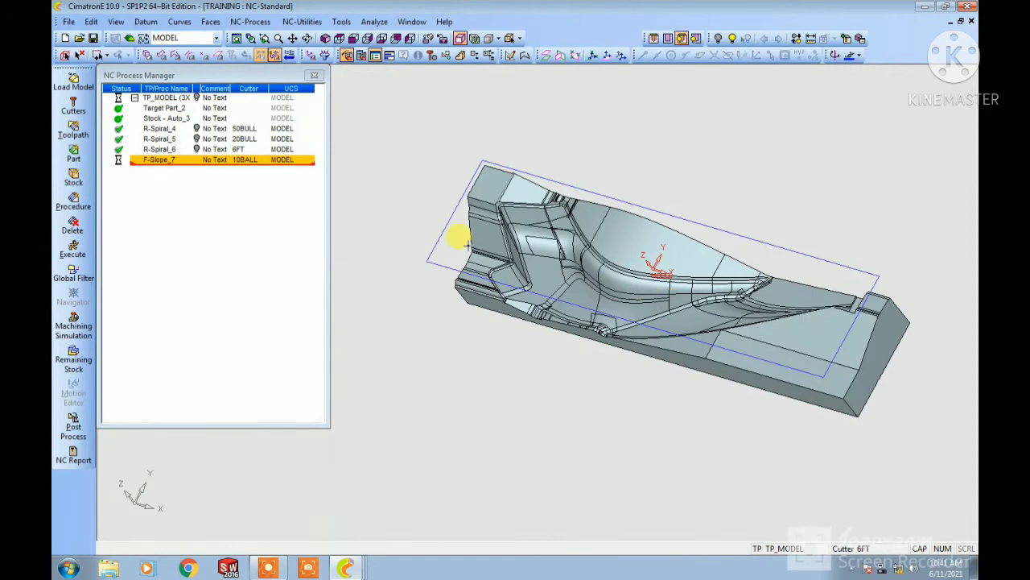
Step: Duplicate the 10BALL finishing procedure directly after the original in the same toolpath
left_click(195, 163)
right_click(193, 165)
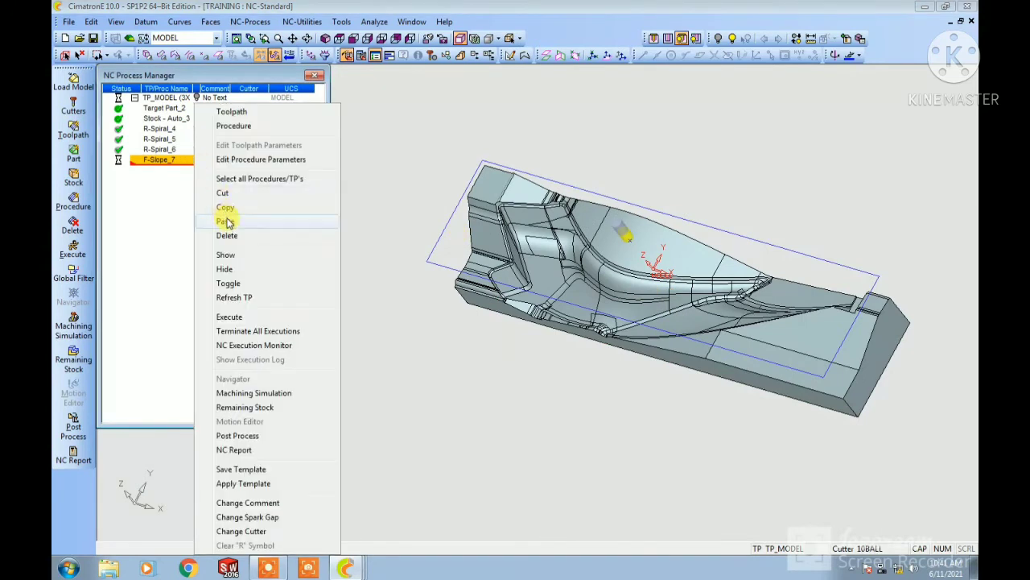
left_click(163, 225)
right_click(162, 224)
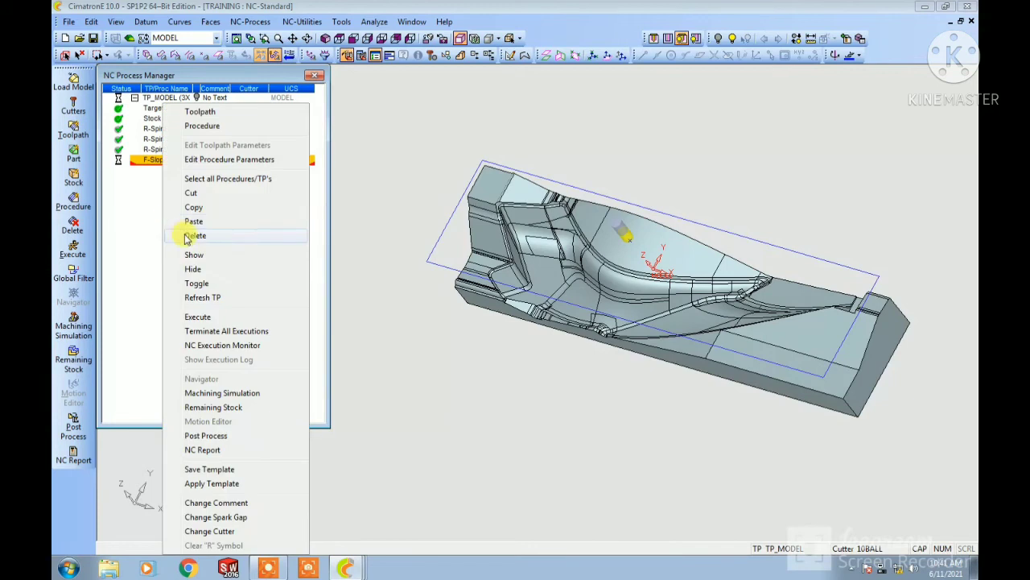
left_click(187, 219)
Step: Change the duplicated finishing procedure to Remachine with the Cleanup strategy
double_click(155, 170)
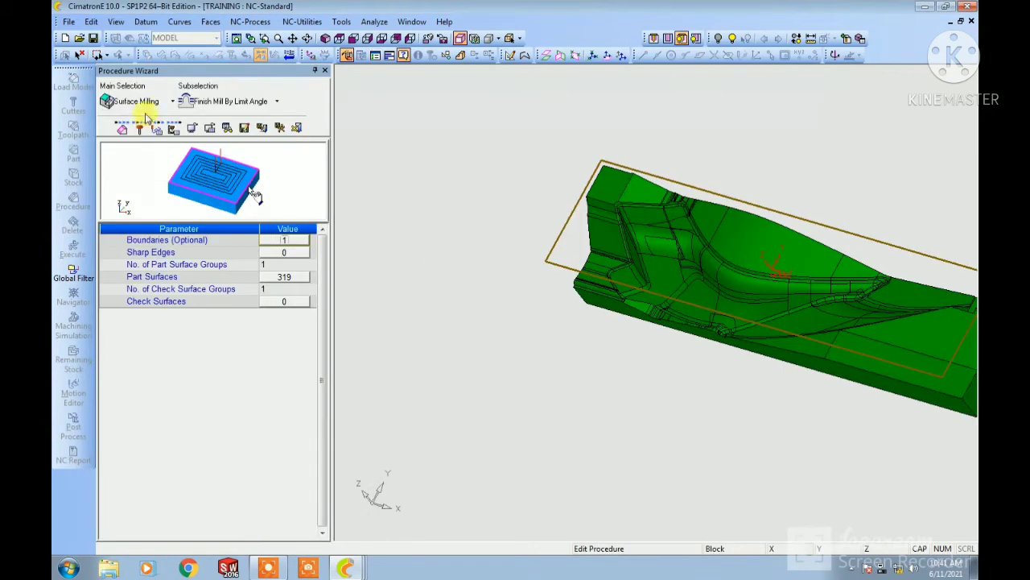
left_click(141, 102)
left_click(141, 150)
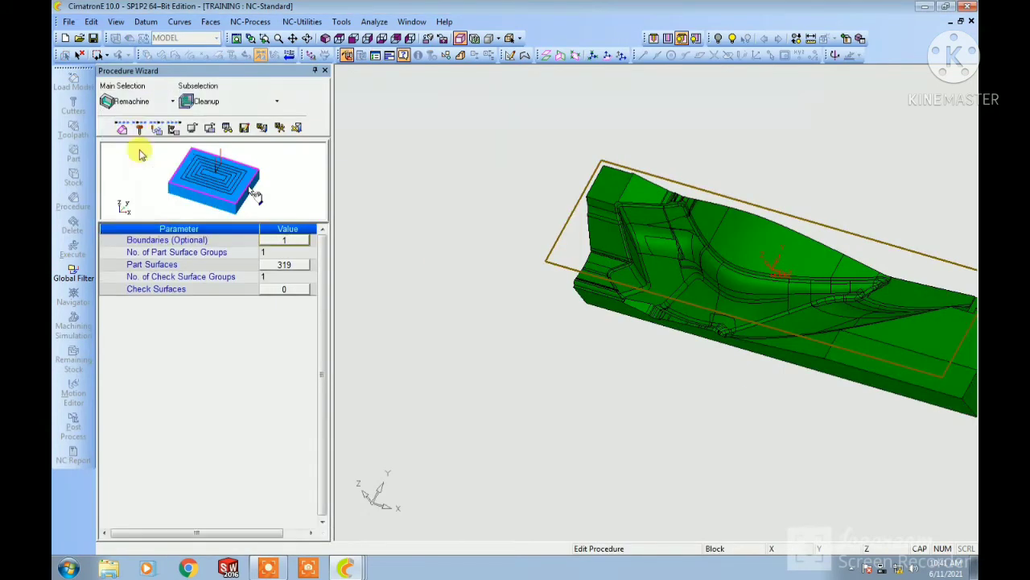
Step: Create a new ball cutter named 5BALL with a 5 mm diameter and assign it to the cleanup procedure
left_click(139, 129)
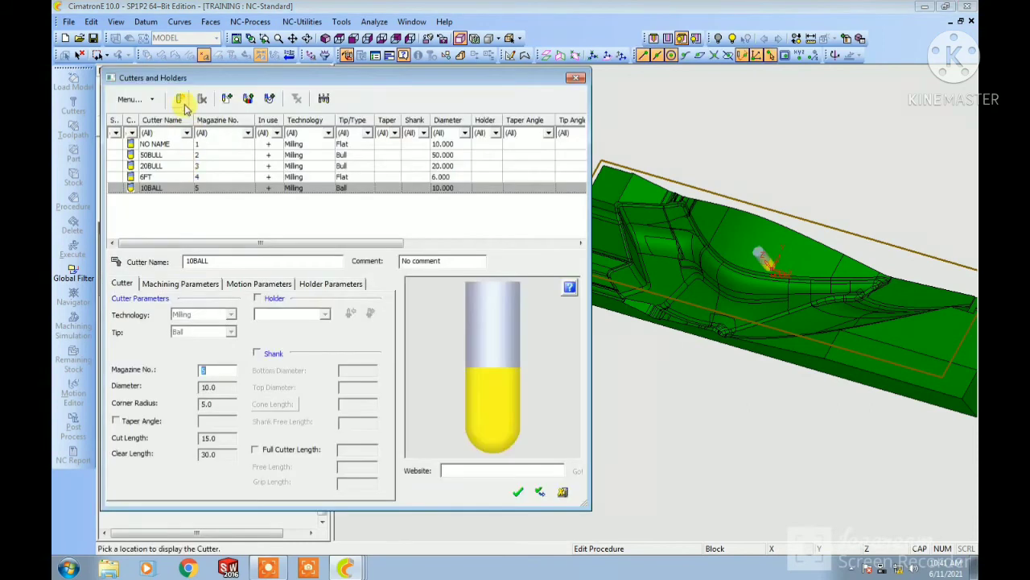
left_click(180, 98)
type("55")
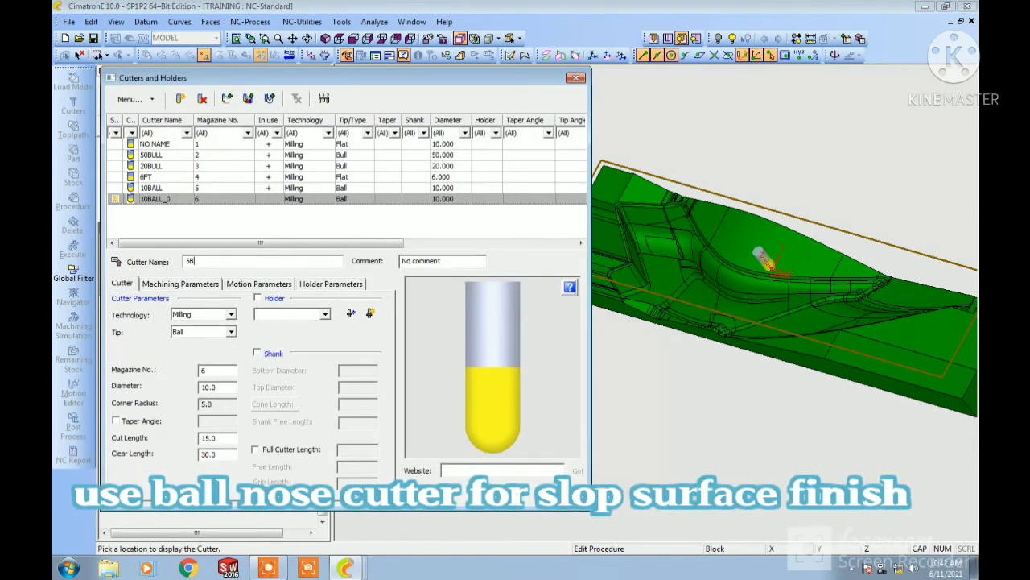
type("ALL")
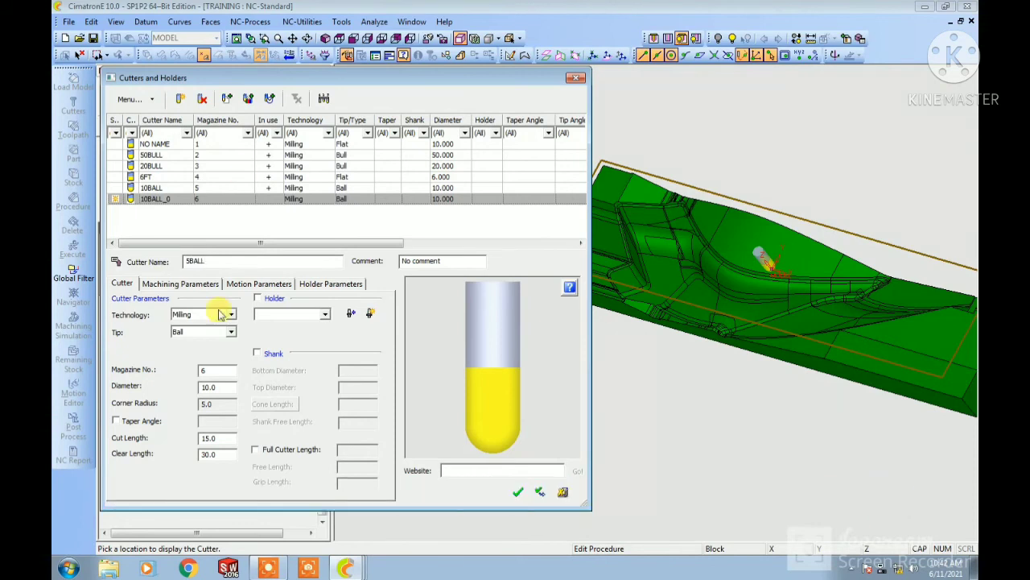
left_click(208, 387)
type("5")
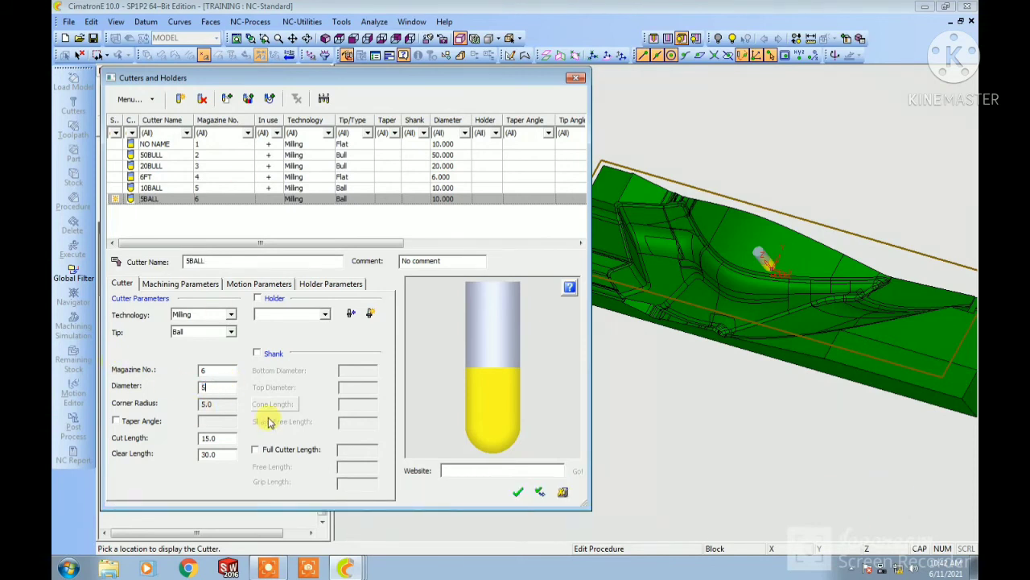
left_click(518, 493)
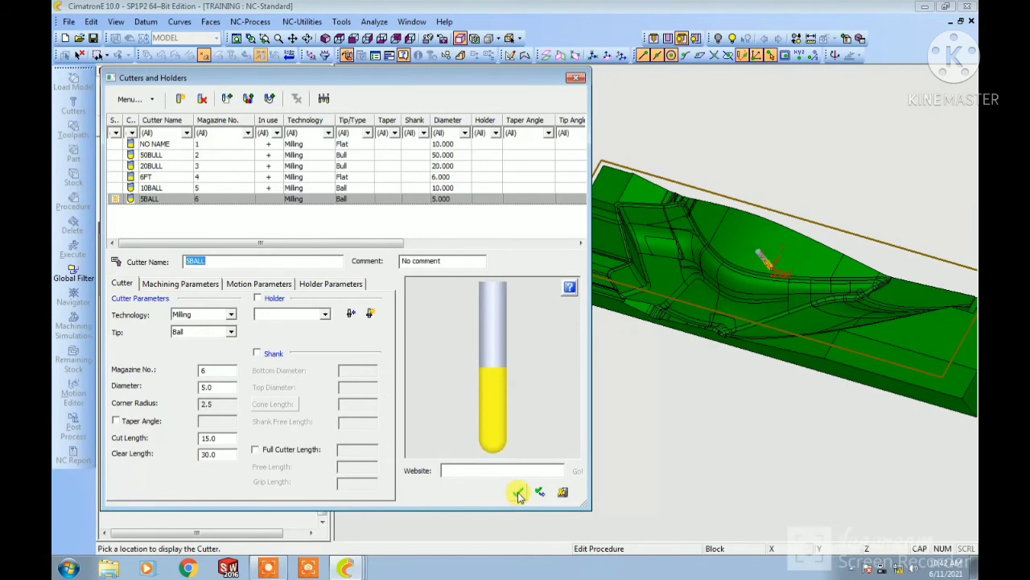
left_click(517, 494)
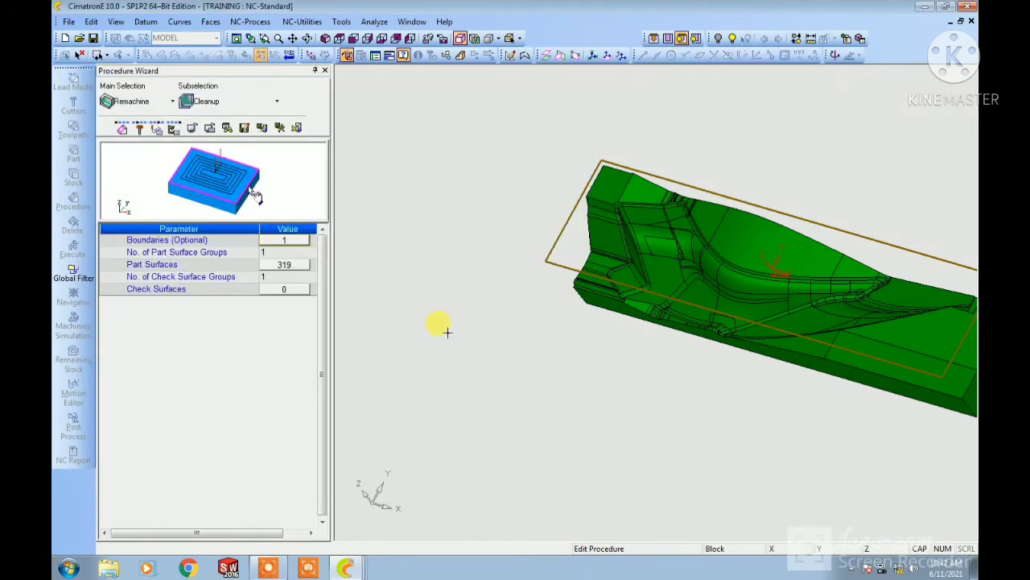
Step: Turn off ReRough in the cleanup procedure's tool trajectory and check its horizontal and vertical steps
left_click(157, 128)
left_click(161, 278)
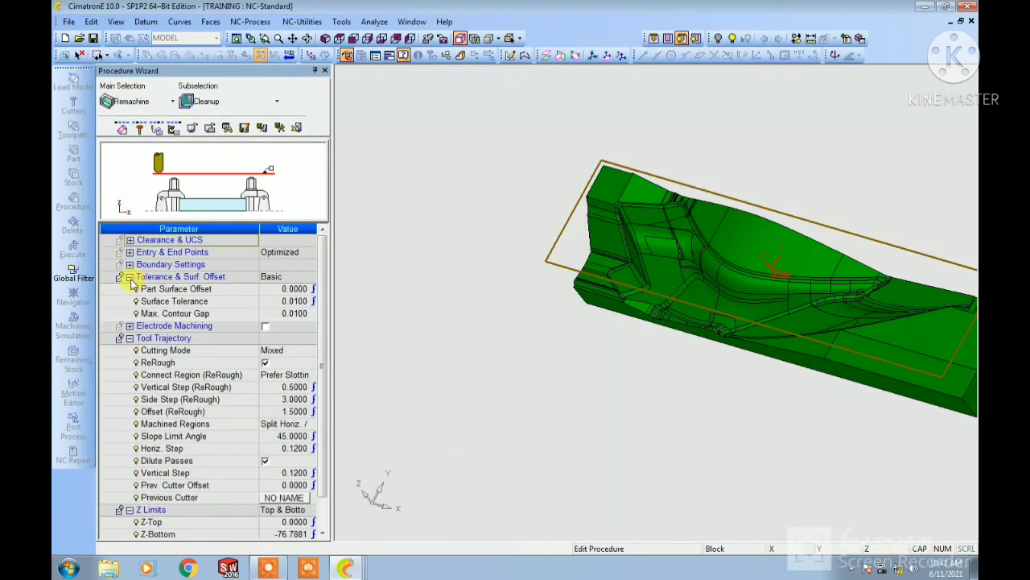
left_click(128, 276)
left_click(265, 326)
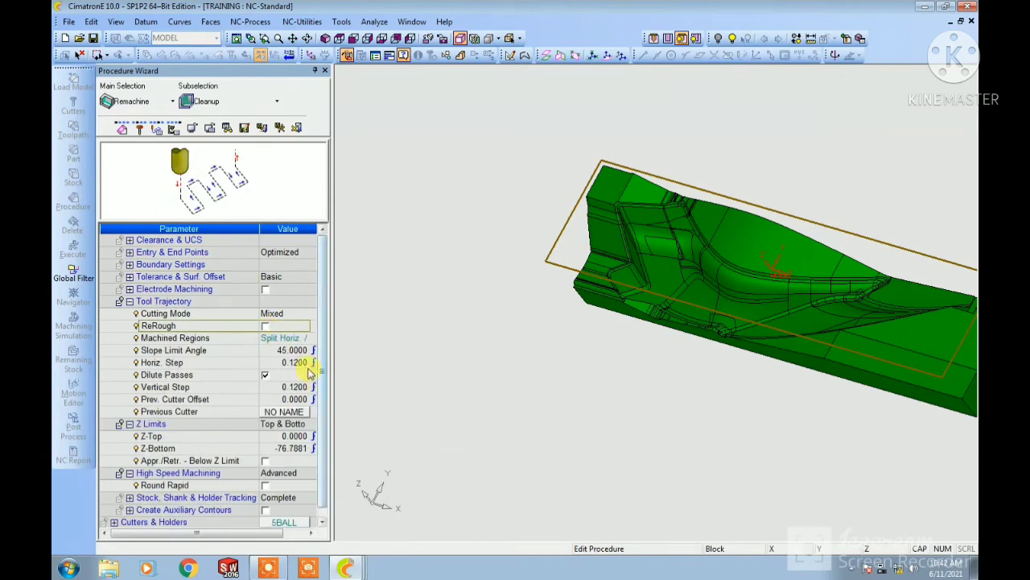
left_click(292, 363)
left_click(295, 388)
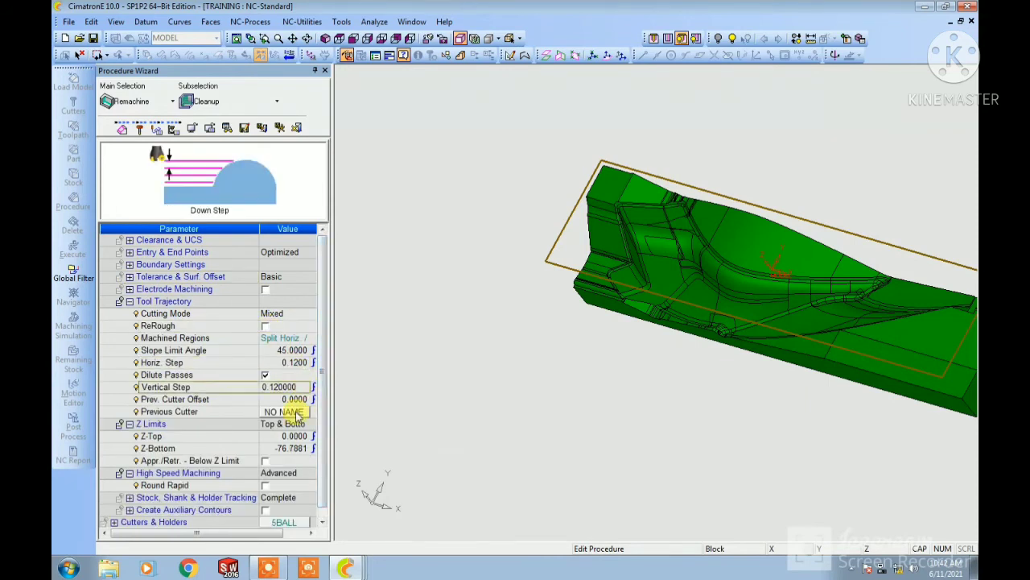
Step: Set 10BALL as the previous cutter of the cleanup procedure
left_click(292, 411)
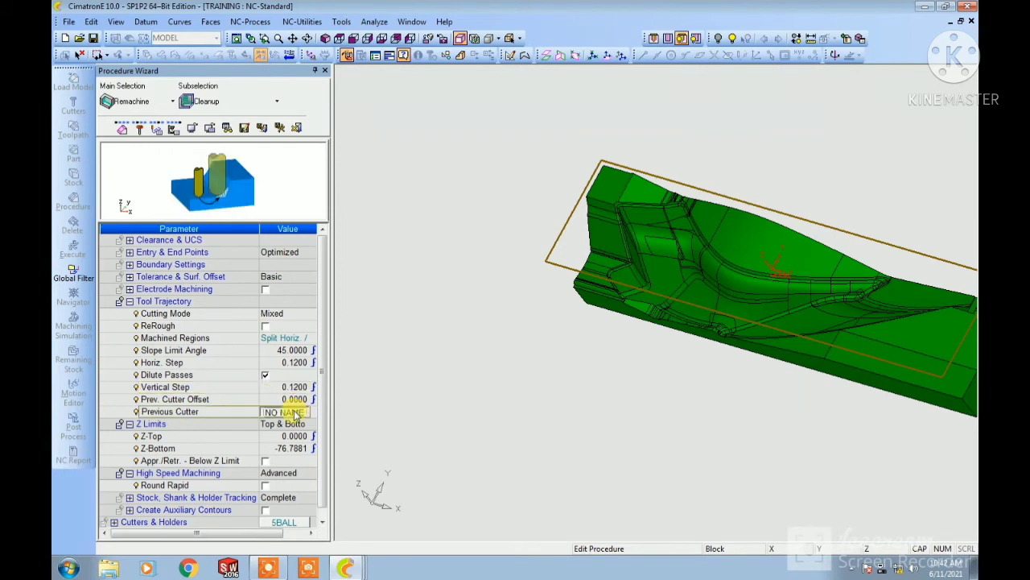
left_click(152, 188)
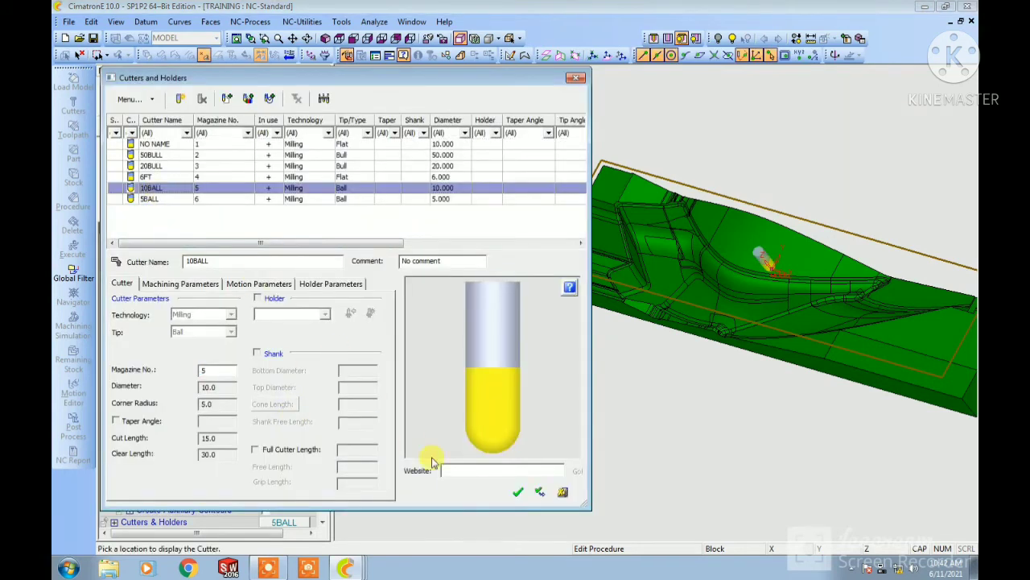
left_click(517, 491)
left_click_drag(324, 368, 326, 469)
Step: Set the cleanup procedure's feed to 1600 mm/min and save the procedure without executing it
left_click(175, 131)
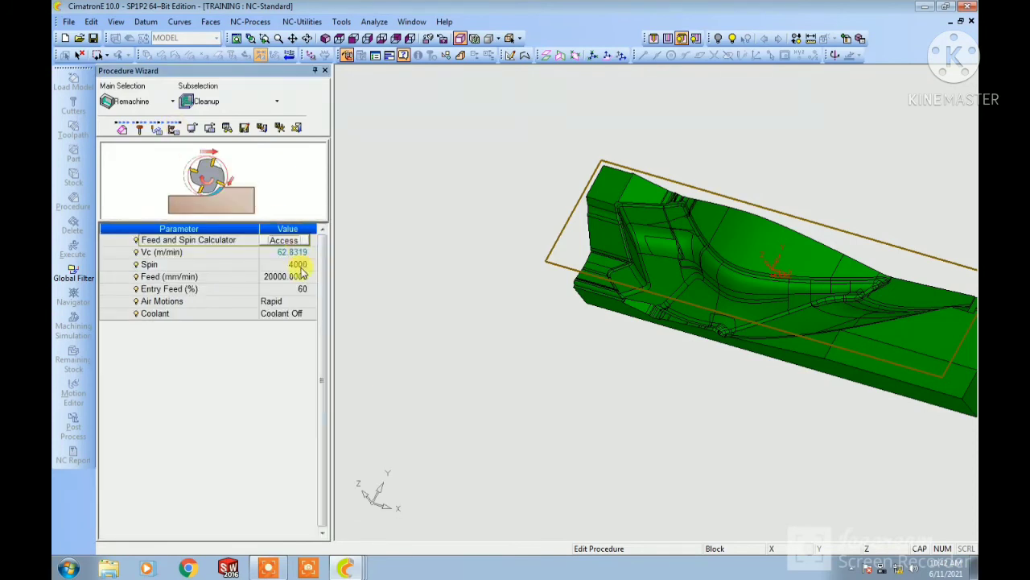
left_click(292, 276)
left_click(165, 278)
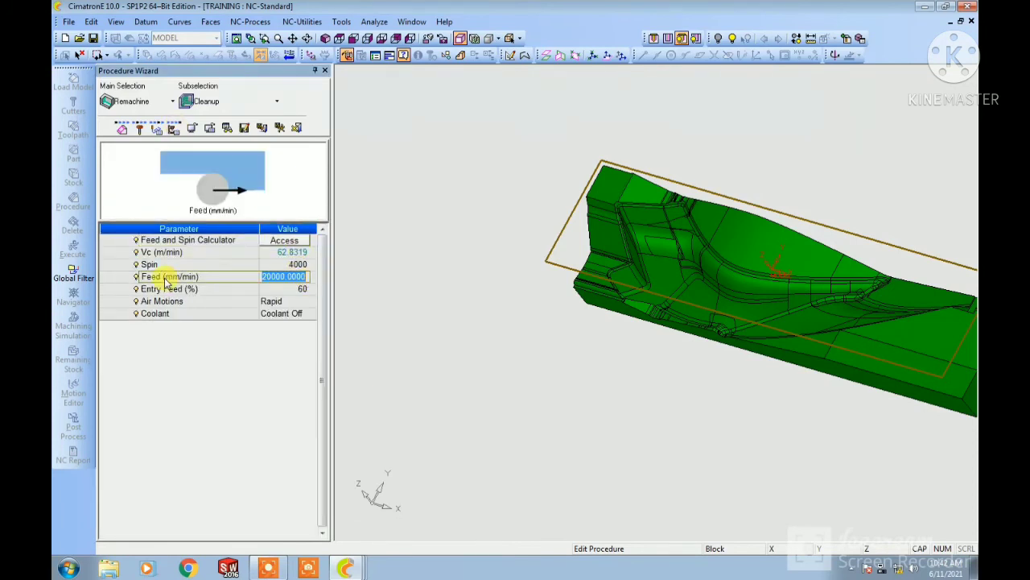
type("1600")
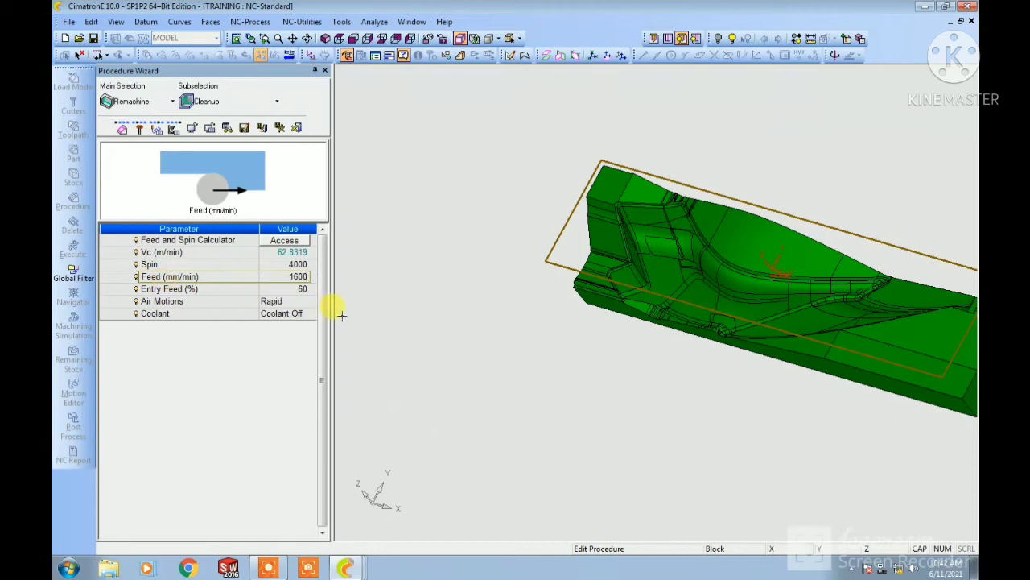
key("Return")
left_click(263, 129)
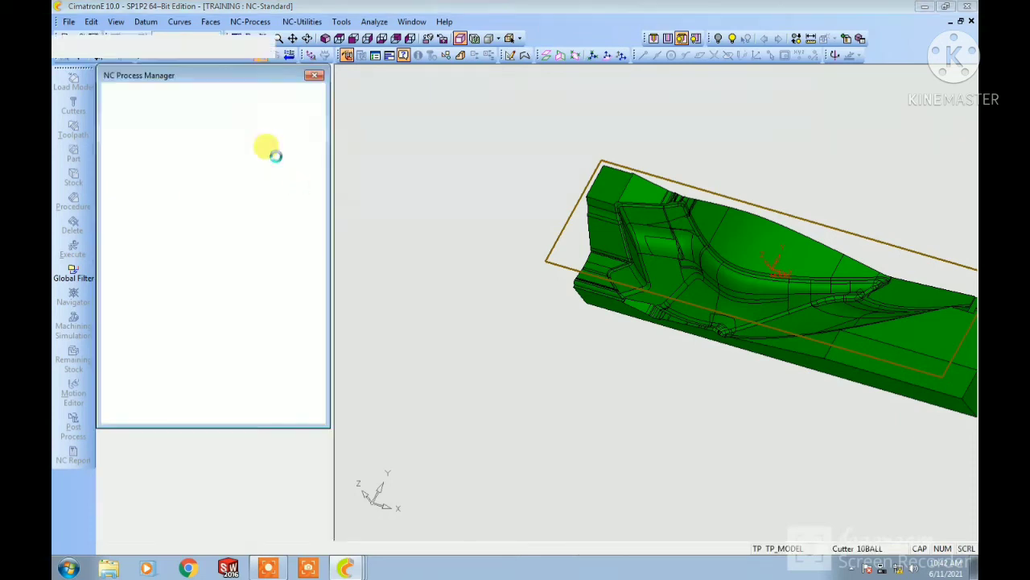
Step: Reopen the 10BALL limit-angle finishing procedure at its feed value and submit the procedure for execution
double_click(158, 169)
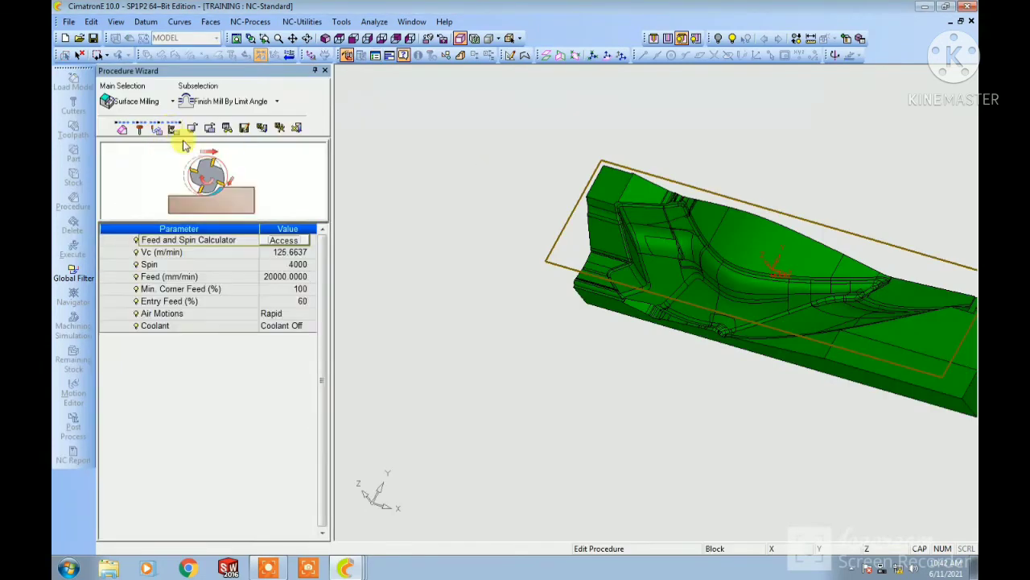
left_click(286, 276)
left_click_drag(276, 276, 203, 276)
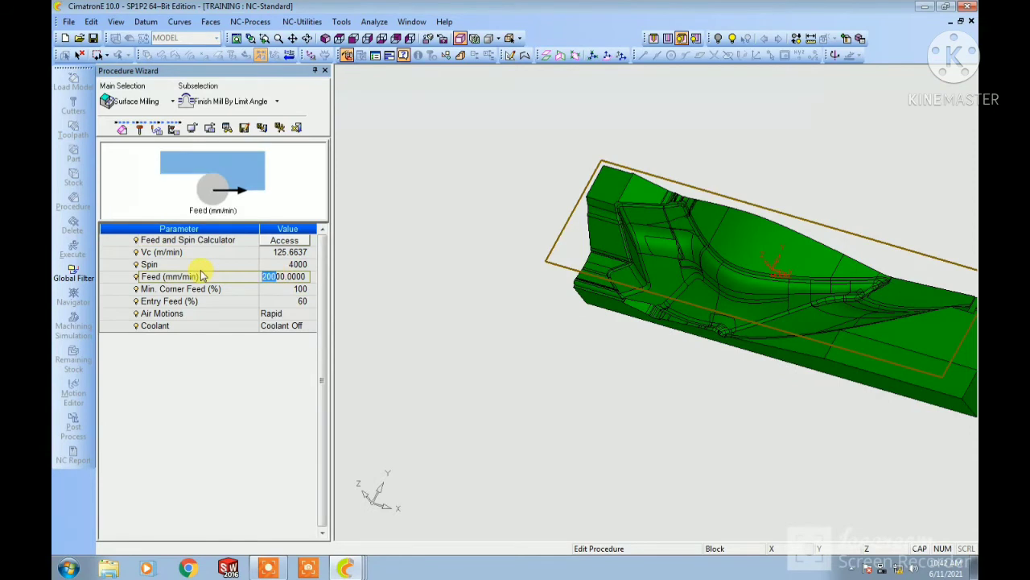
left_click(277, 277)
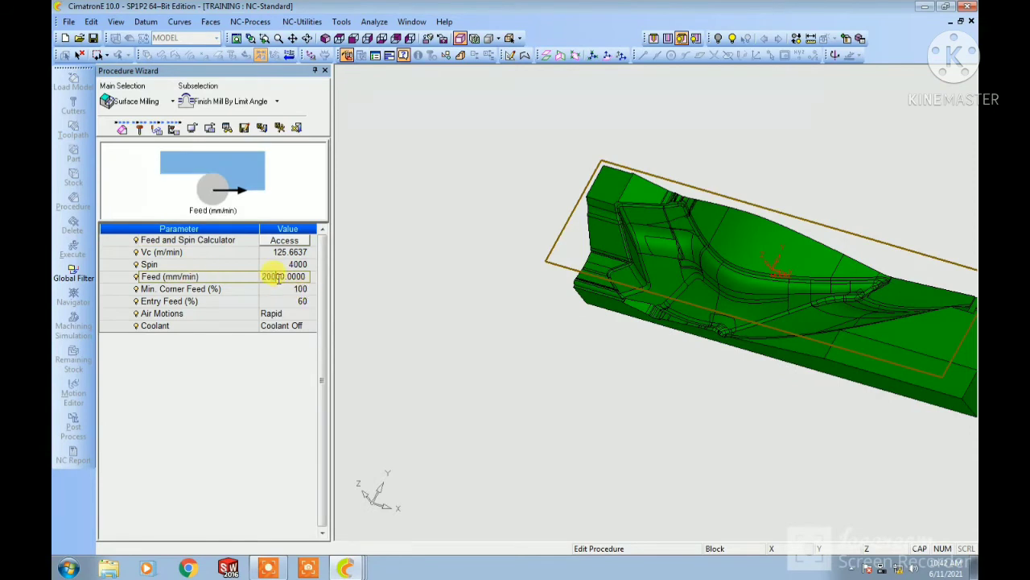
left_click(280, 127)
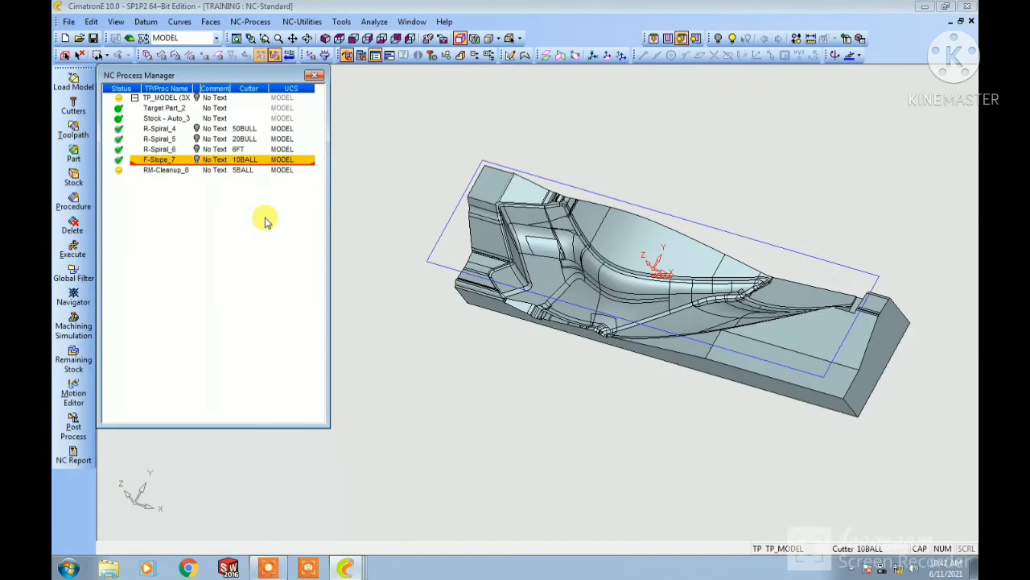
Step: Display the 10BALL finishing toolpath and examine its passes over the part from several angles
left_click(198, 160)
right_click_drag(667, 351, 666, 290, "ctrl")
left_click_drag(725, 245, 774, 224, "ctrl")
left_click_drag(649, 209, 667, 202, "ctrl")
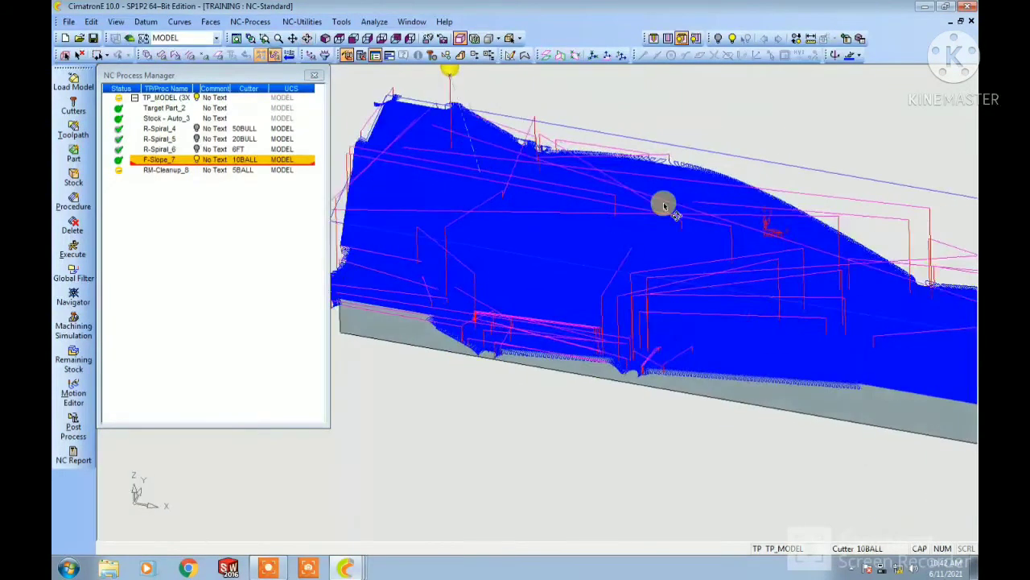
right_click_drag(667, 202, 706, 282, "ctrl")
left_click_drag(706, 282, 673, 269, "ctrl")
Step: Execute the 5BALL cleanup procedure
left_click(188, 171)
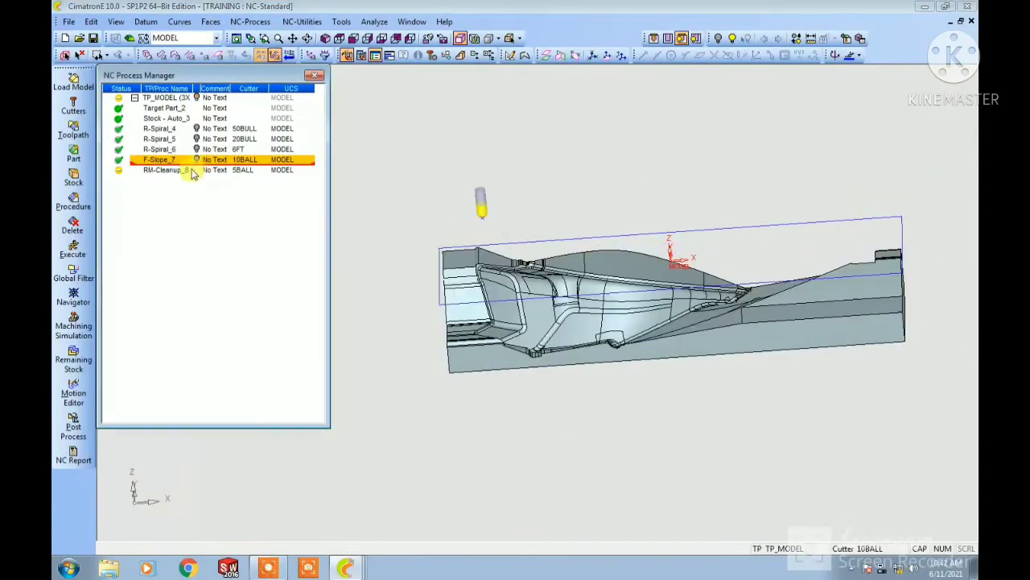
right_click(186, 176)
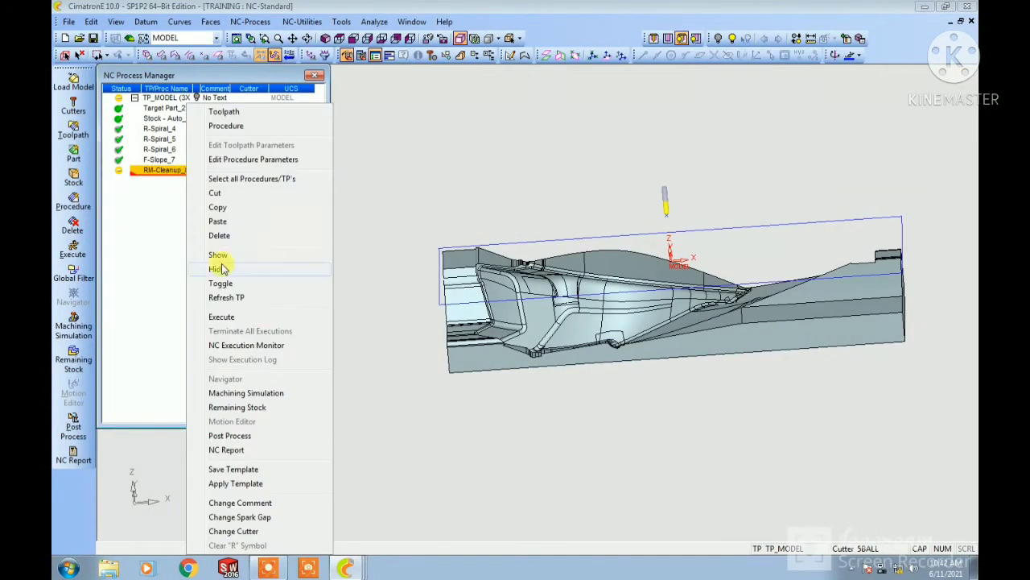
left_click(224, 319)
left_click(292, 222)
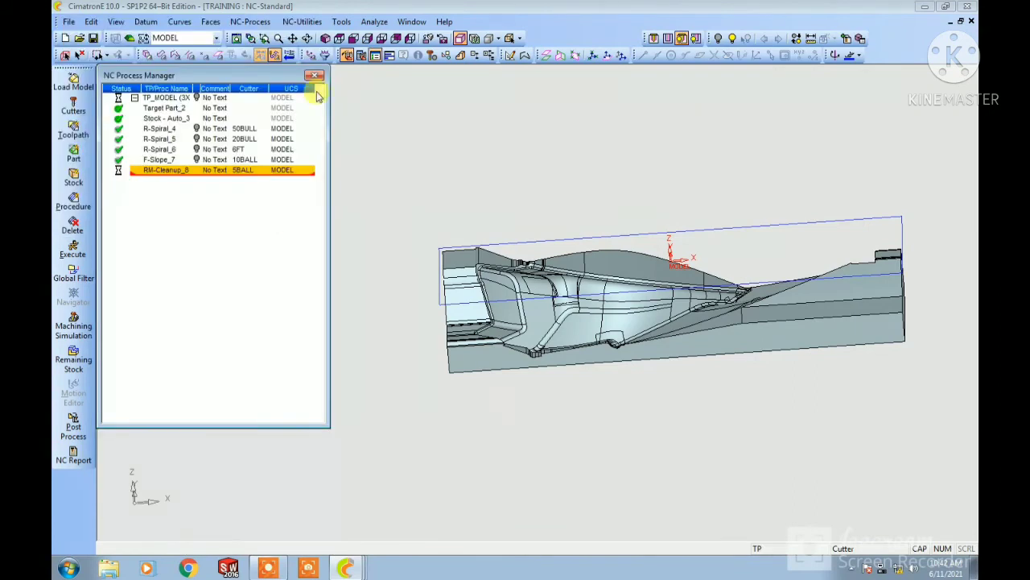
left_click_drag(577, 275, 515, 338, "ctrl")
left_click_drag(651, 288, 603, 301, "ctrl")
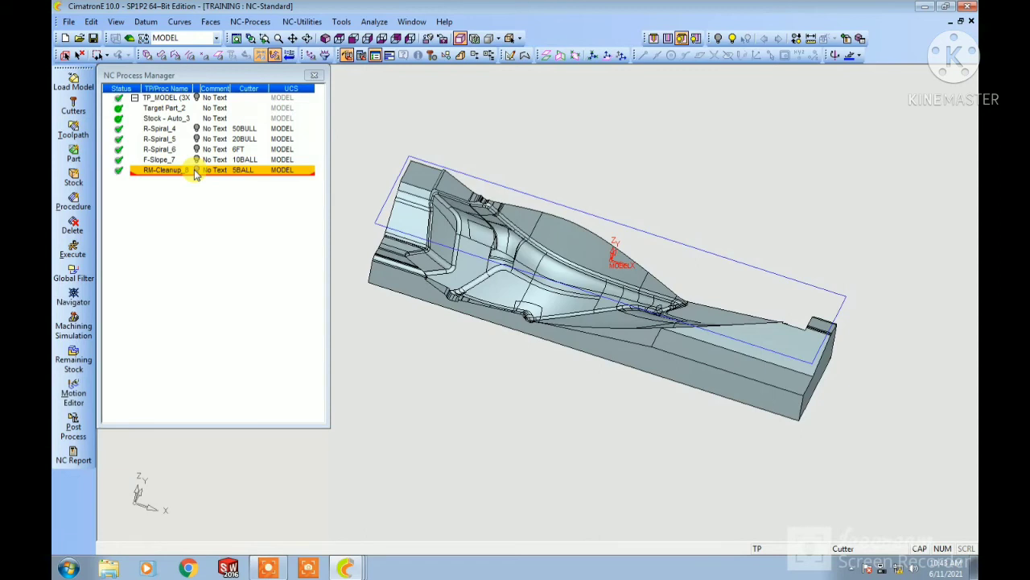
Step: Display the 5BALL cleanup toolpath, examine its coverage of the corners and fillets along the part, and hide it again
left_click(196, 171)
right_click_drag(662, 417, 644, 354, "ctrl")
middle_click_drag(483, 346, 697, 381, "ctrl")
right_click_drag(697, 381, 681, 309, "ctrl")
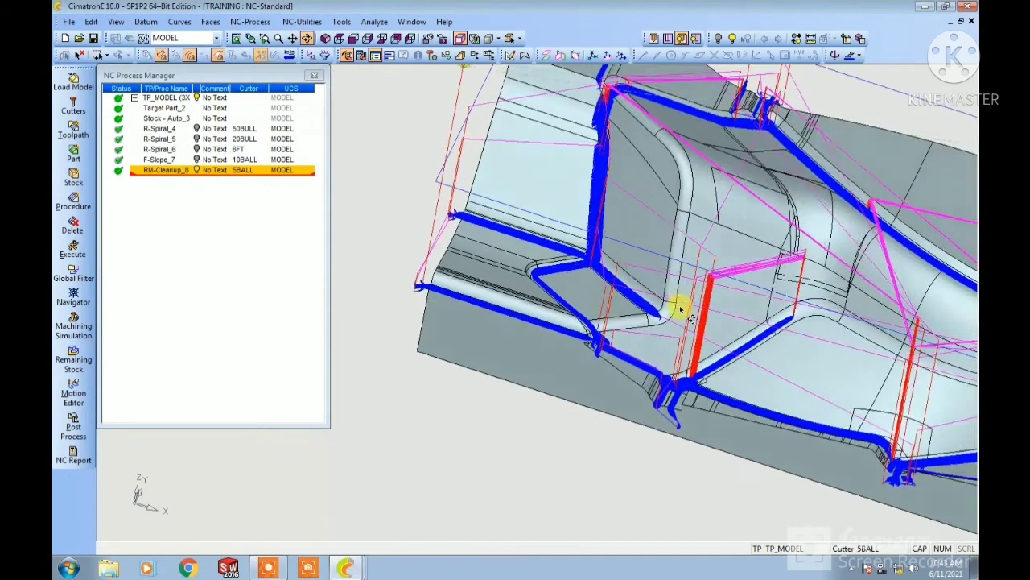
mouse_move(680, 309)
left_mouse_down("ctrl")
mouse_move(669, 321)
mouse_move(685, 308)
left_mouse_up("ctrl")
right_click_drag(690, 279, 781, 308, "ctrl")
middle_click_drag(781, 307, 674, 327, "ctrl")
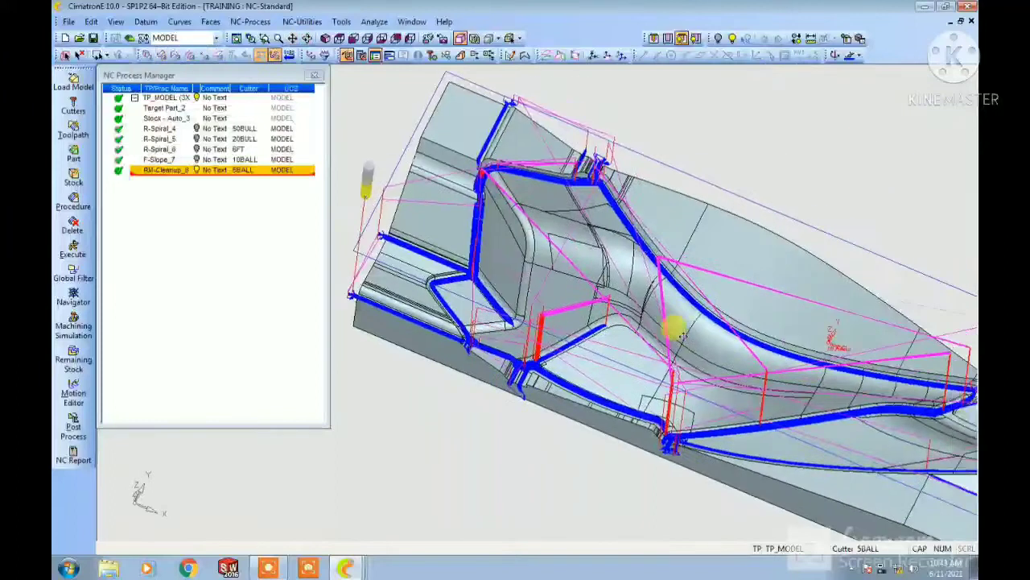
mouse_move(682, 335)
left_mouse_down("ctrl")
mouse_move(681, 367)
mouse_move(702, 331)
left_mouse_up("ctrl")
right_click_drag(773, 338, 869, 359, "ctrl")
middle_click_drag(870, 359, 678, 308, "ctrl")
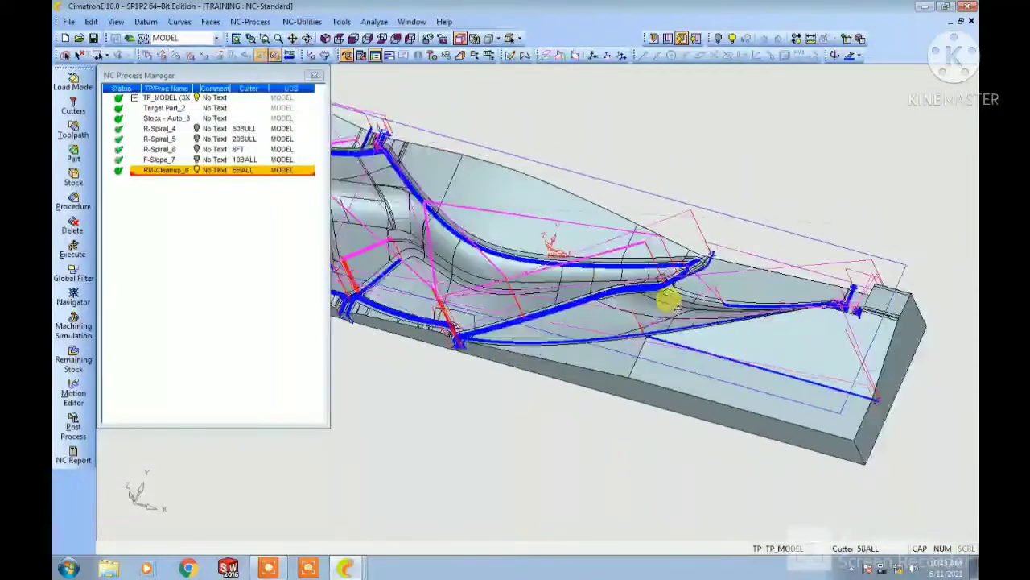
mouse_move(677, 308)
left_mouse_down("ctrl")
mouse_move(681, 347)
mouse_move(683, 314)
left_mouse_up("ctrl")
right_click_drag(682, 314, 733, 330, "ctrl")
middle_click_drag(652, 322, 740, 331, "ctrl")
left_click_drag(741, 331, 734, 307, "ctrl")
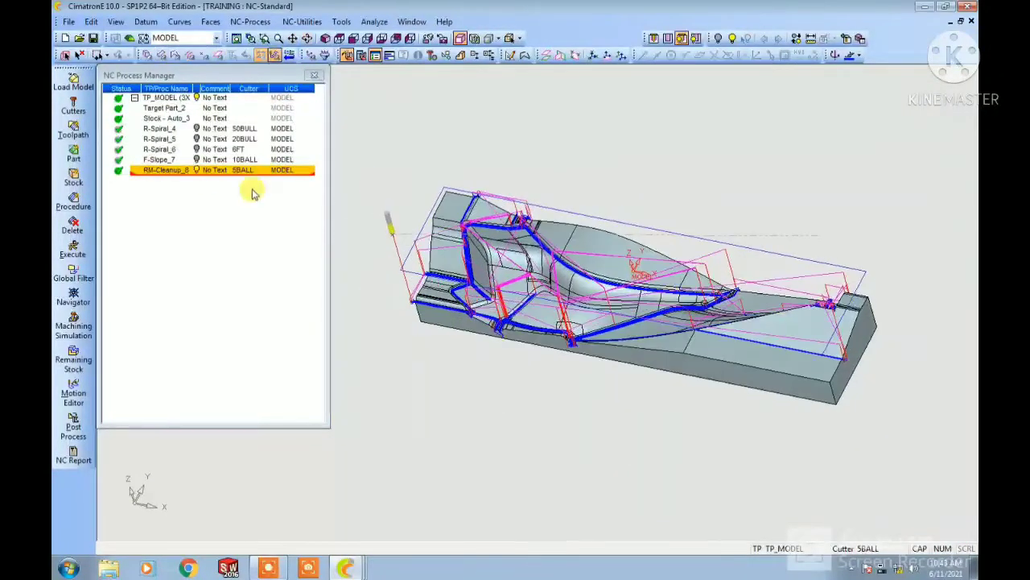
left_click(196, 170)
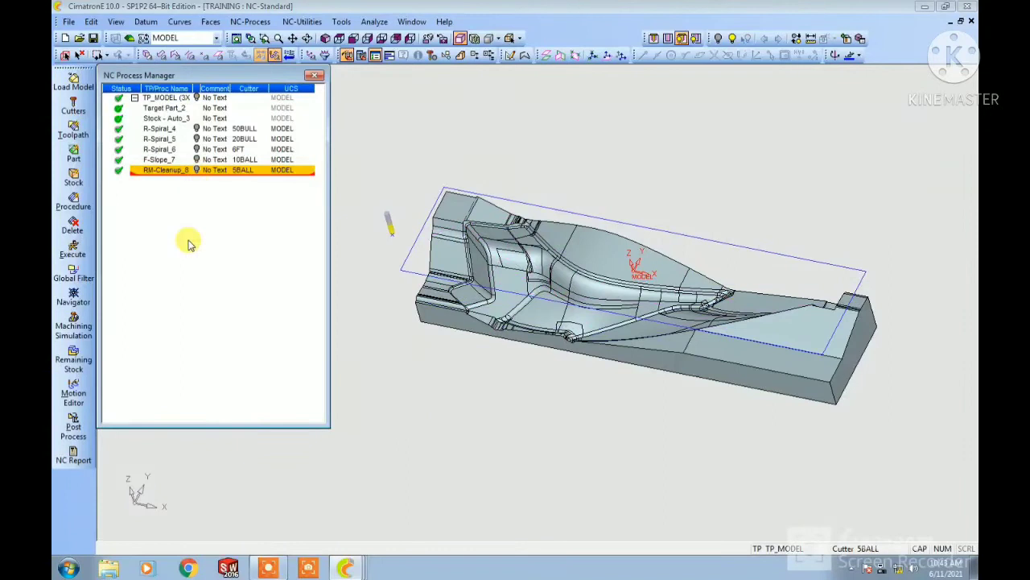
Step: Display the remaining stock after the cleanup procedure in light purple with the lowest transparency
left_click(71, 355)
left_click(118, 145)
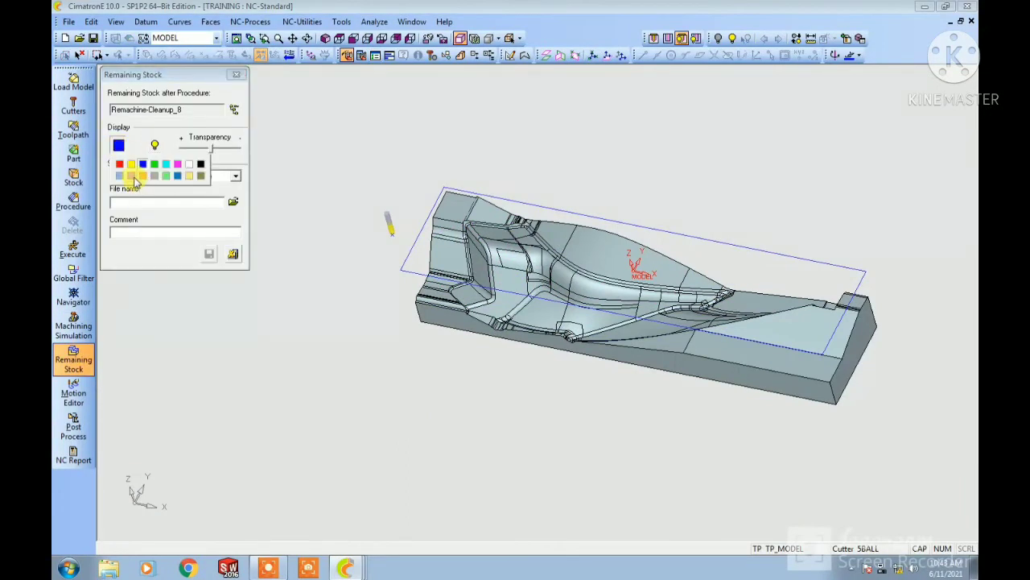
left_click(134, 177)
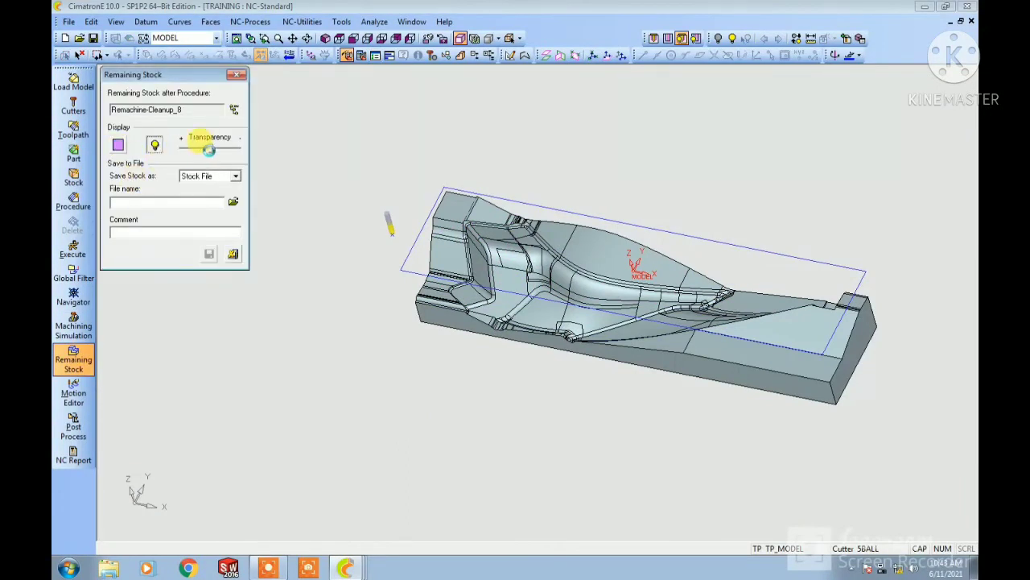
left_click(208, 150)
left_click_drag(211, 155, 561, 208)
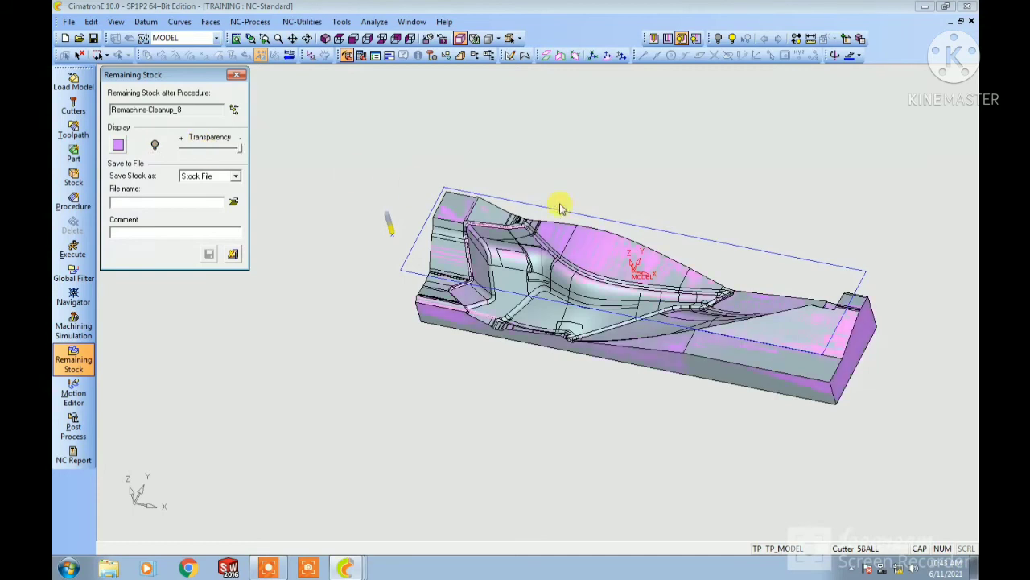
Step: Examine the remaining stock on the pocket walls, fillets, corners and flat areas along the whole part
right_click_drag(691, 425, 684, 346, "ctrl")
left_click_drag(611, 322, 604, 362, "ctrl")
right_click_drag(499, 362, 488, 299, "ctrl")
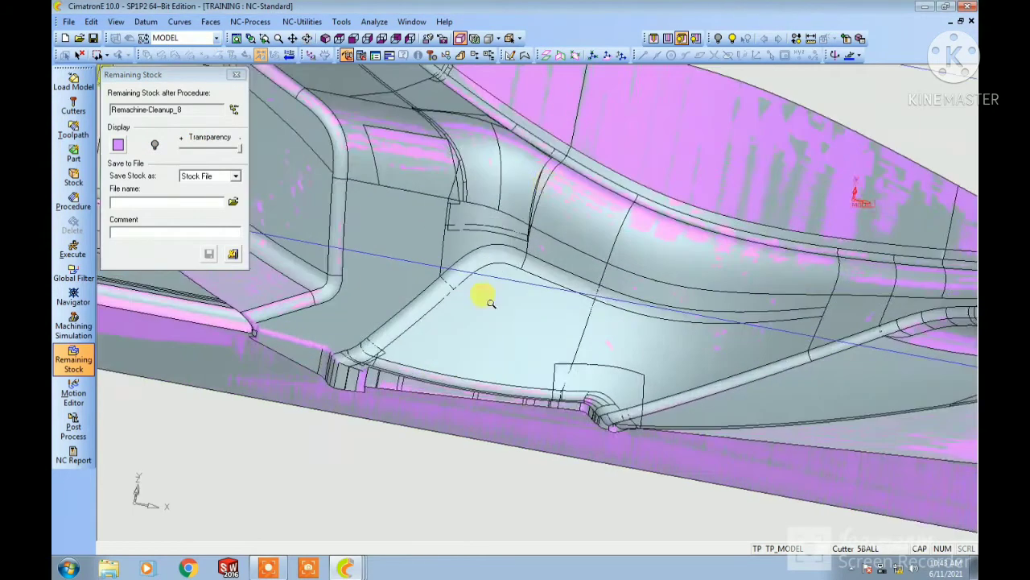
middle_click_drag(338, 290, 546, 342, "ctrl")
left_click_drag(546, 342, 521, 296, "ctrl")
right_click_drag(744, 354, 760, 409, "ctrl")
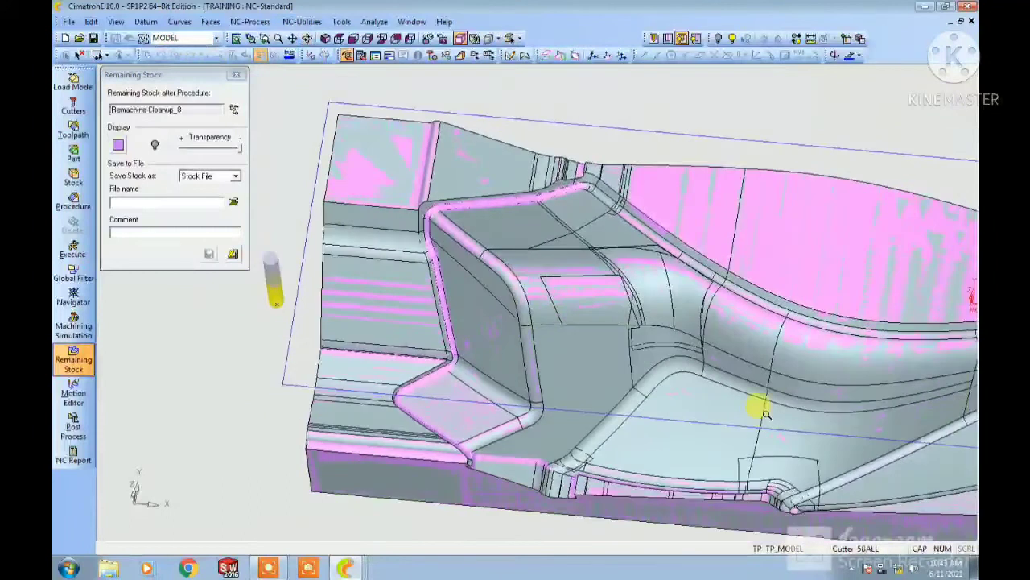
middle_click_drag(934, 325, 733, 293, "ctrl")
right_click_drag(797, 266, 821, 314, "ctrl")
middle_click_drag(821, 315, 644, 322, "ctrl")
right_click_drag(708, 355, 716, 286, "ctrl")
middle_click_drag(773, 298, 667, 304, "ctrl")
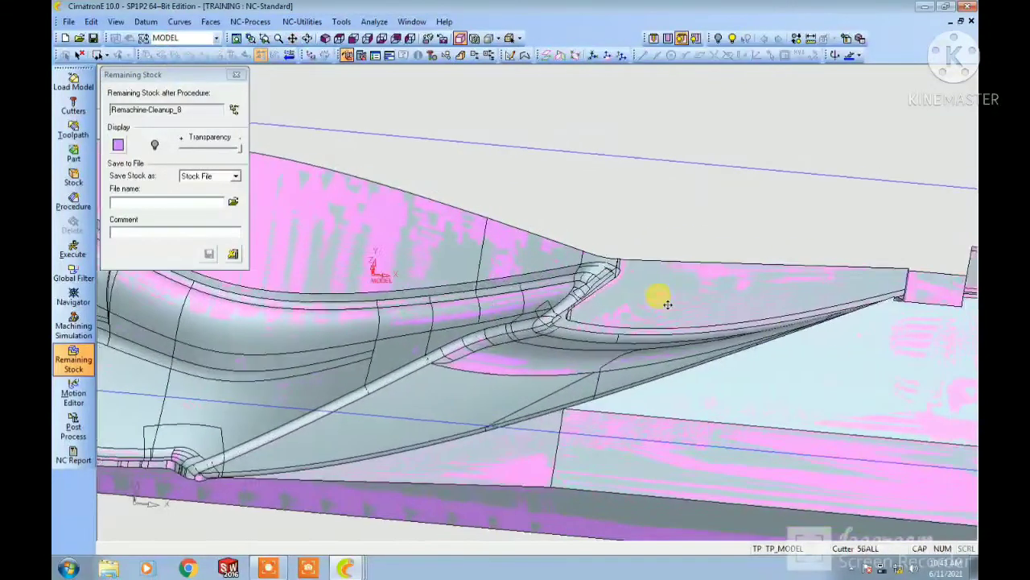
Step: Examine the remaining stock after the 5BALL cleanup along the pocket edges and end corners, and close the stock display
left_click_drag(668, 304, 659, 280, "ctrl")
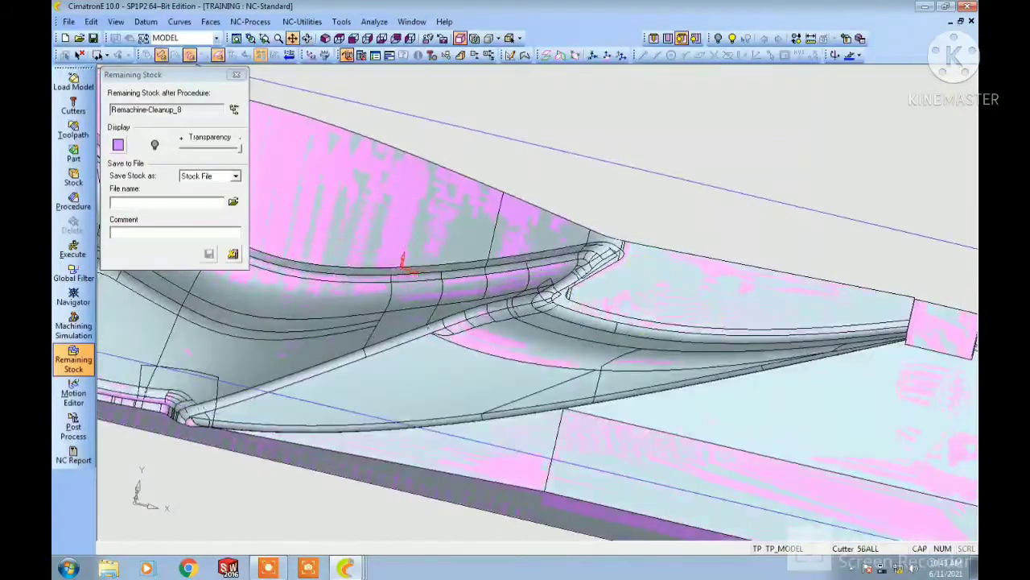
middle_click_drag(301, 156, 562, 201, "ctrl")
right_click_drag(562, 203, 563, 253, "ctrl")
middle_click_drag(307, 216, 474, 280, "ctrl")
right_click_drag(473, 280, 478, 234, "ctrl")
middle_click_drag(559, 196, 644, 229, "ctrl")
right_click_drag(652, 227, 667, 103, "ctrl")
left_click_drag(548, 246, 501, 227, "ctrl")
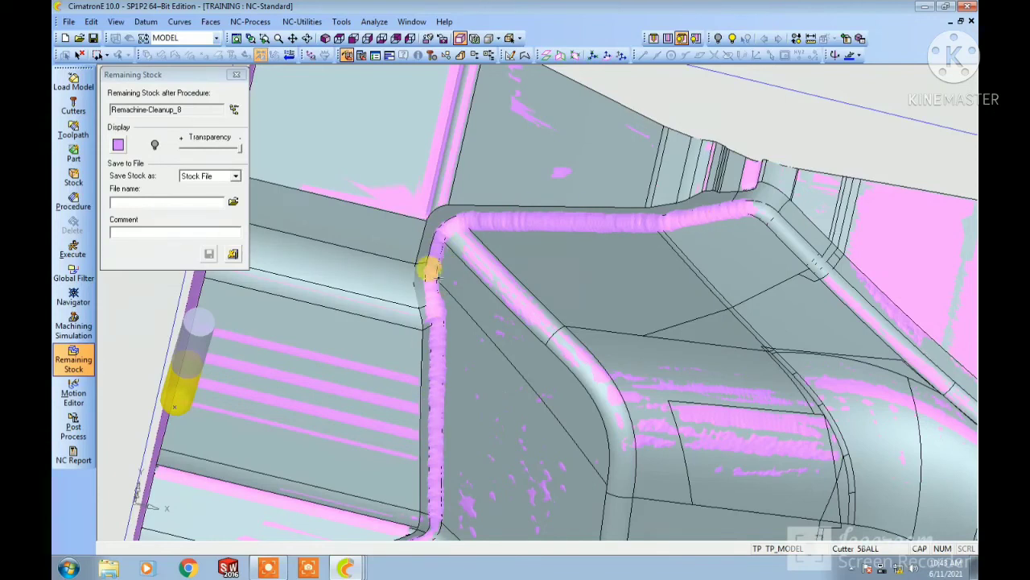
right_click_drag(541, 189, 543, 198, "ctrl")
left_click(232, 253)
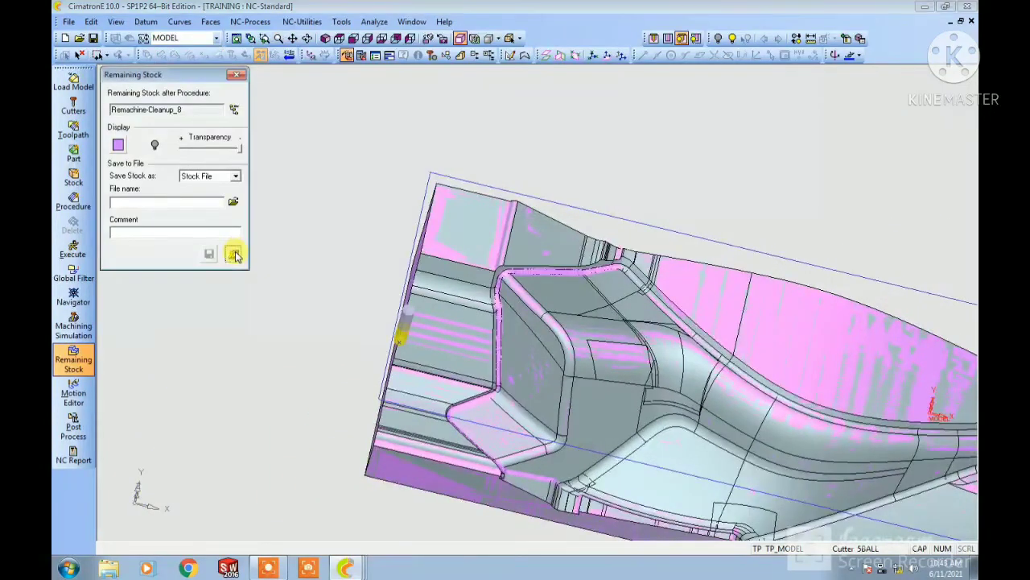
Step: Duplicate the 5BALL cleanup procedure directly below the original and open the copy for editing
key("ctrl+c")
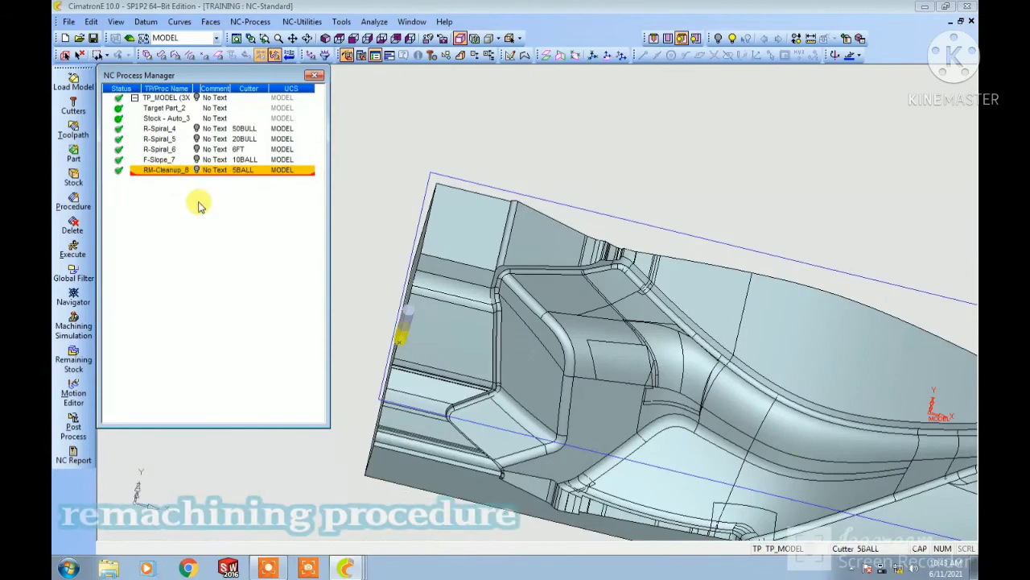
key("ctrl+v")
double_click(170, 183)
Step: Create a ball cutter named 3BAL with a 3 mm diameter and assign it to the copied cleanup procedure
left_click(141, 131)
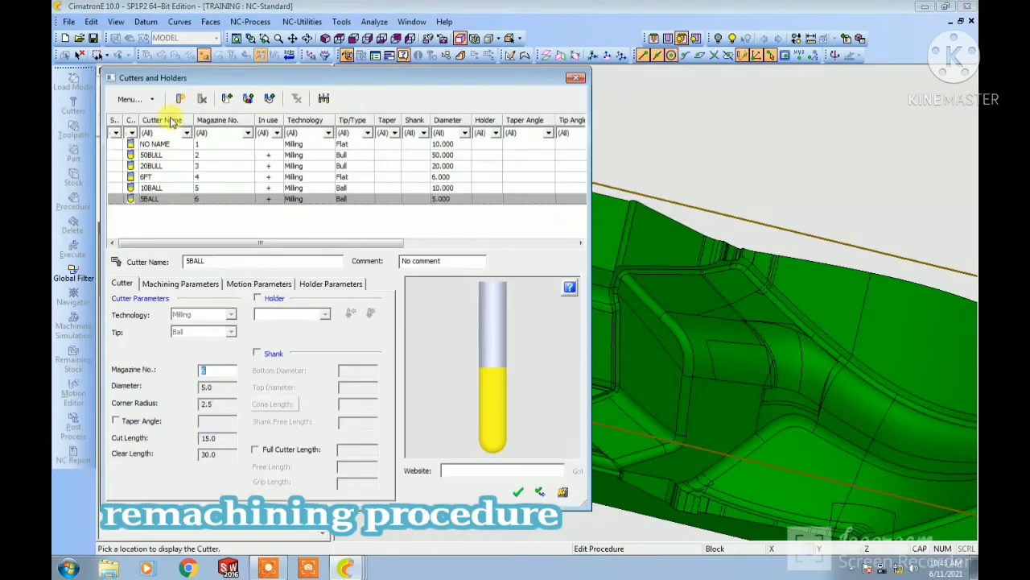
left_click(180, 99)
type("3")
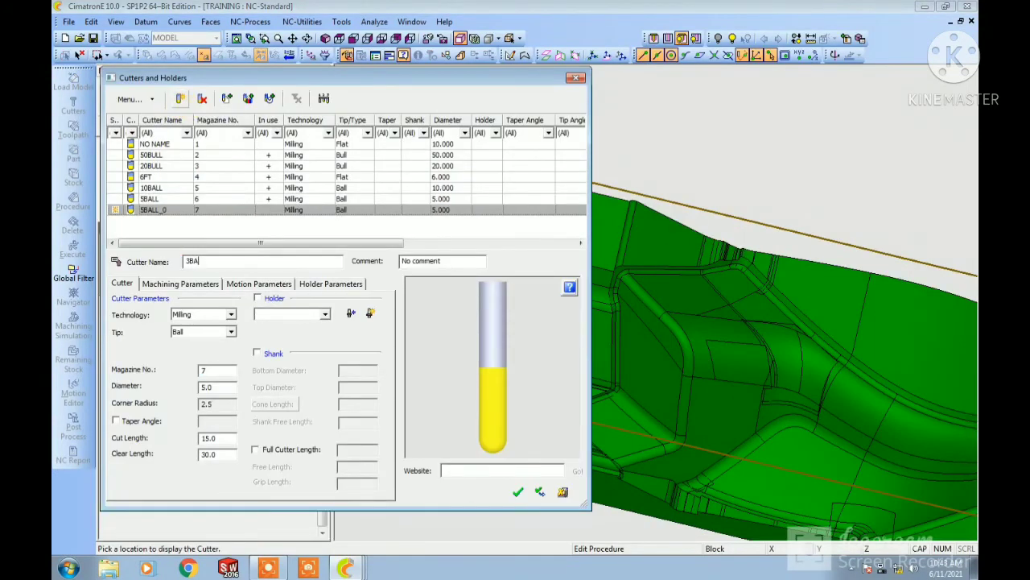
double_click(214, 388)
type("3")
key("Return")
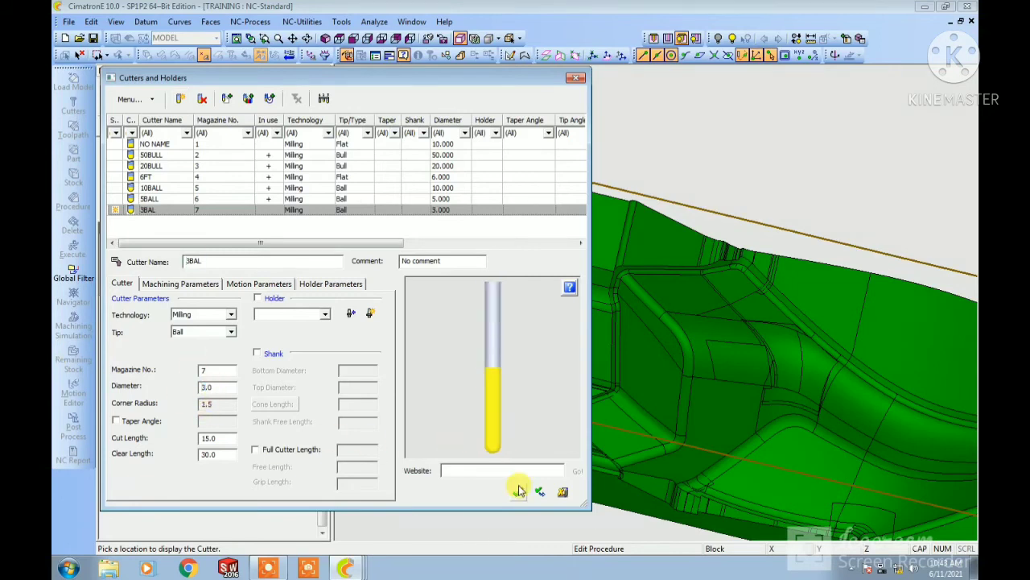
left_click(517, 491)
Step: Set 5BALL as the previous cutter in the copied cleanup procedure's tool trajectory
left_click(157, 129)
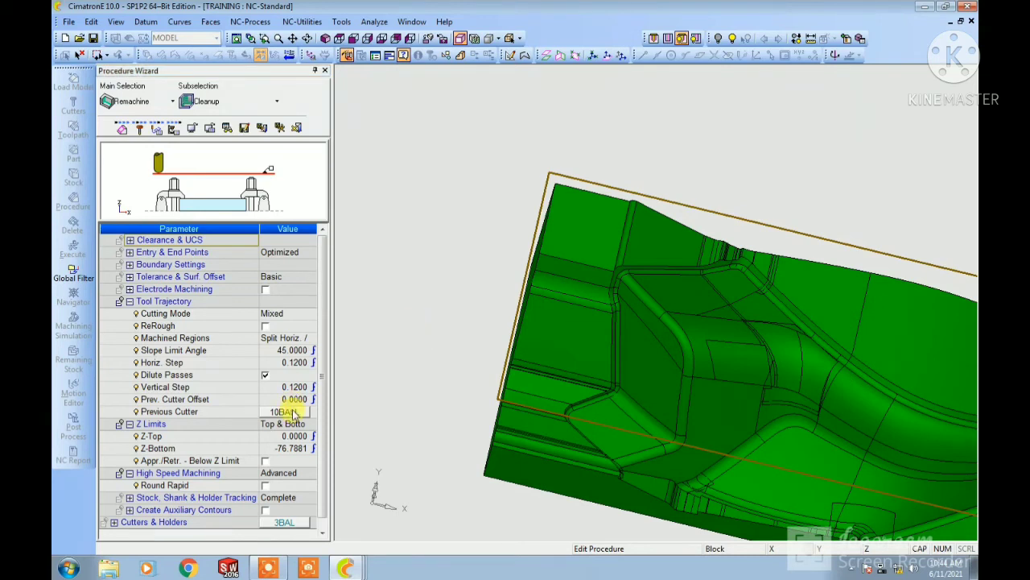
left_click(293, 413)
left_click(151, 199)
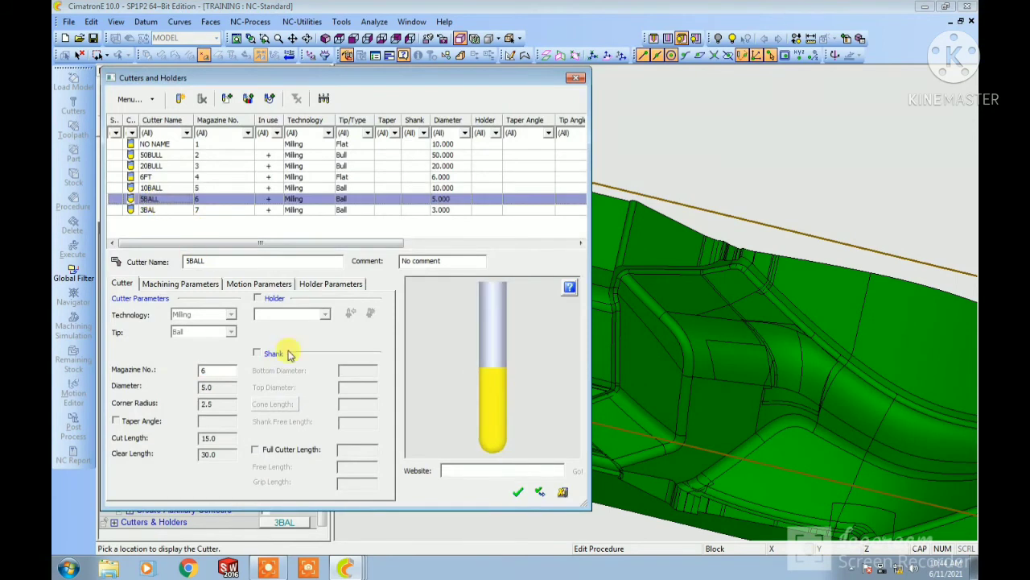
left_click(517, 491)
Step: Set the horizontal step and the vertical step of the 3BAL cleanup to 0.1 mm
left_click(302, 362)
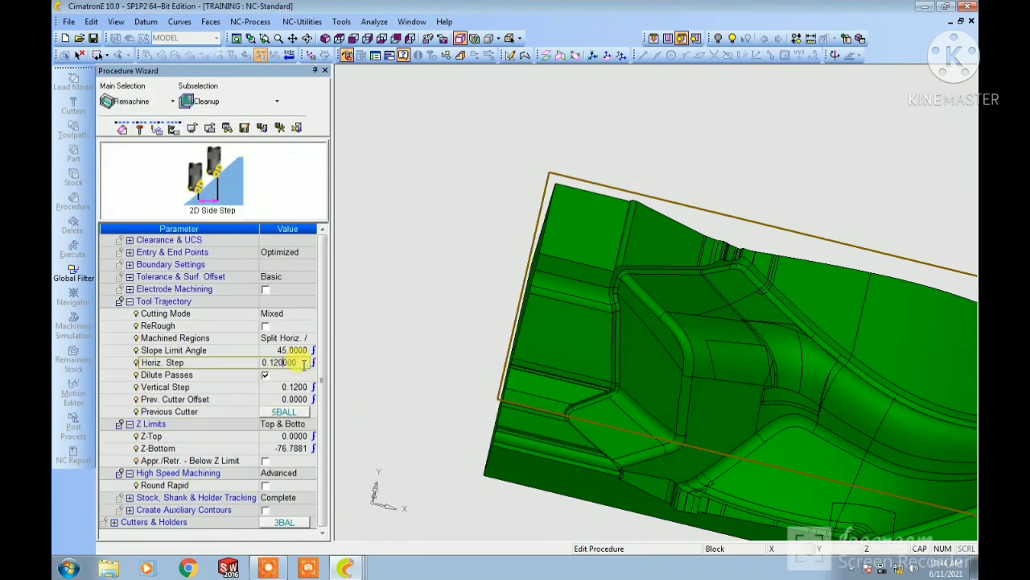
double_click(303, 362)
type("0.1")
key("Return")
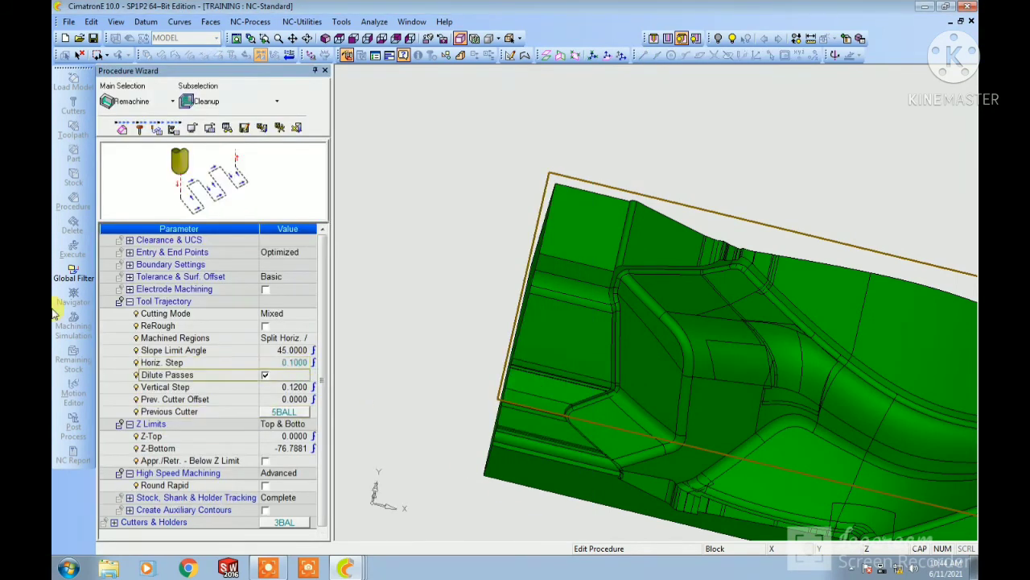
double_click(302, 387)
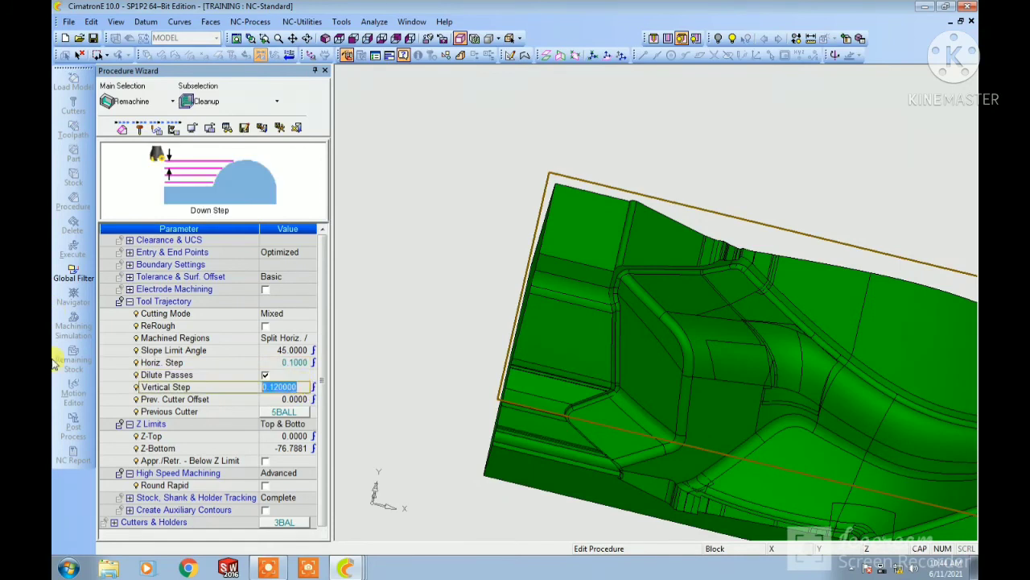
type("0.1")
key("Return")
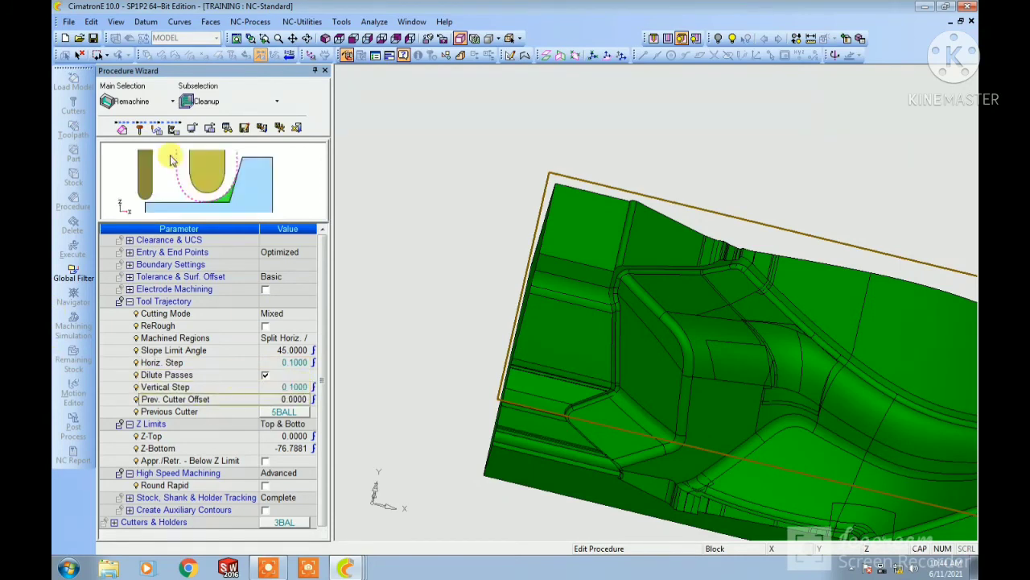
Step: Set the spin of the 3BAL cleanup to 4500 and start calculating the procedure
left_click(173, 128)
double_click(291, 275)
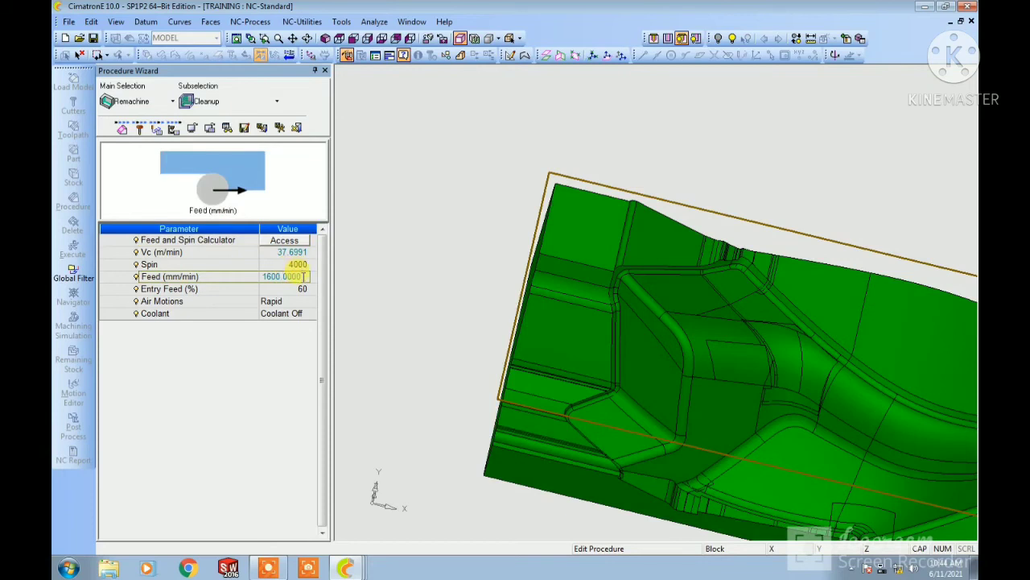
double_click(289, 267)
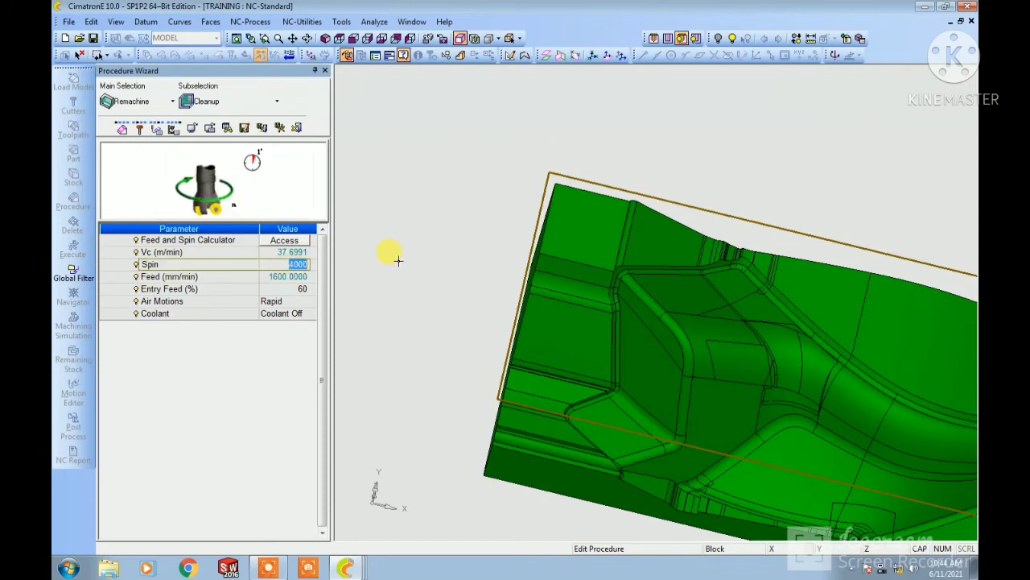
key("Return")
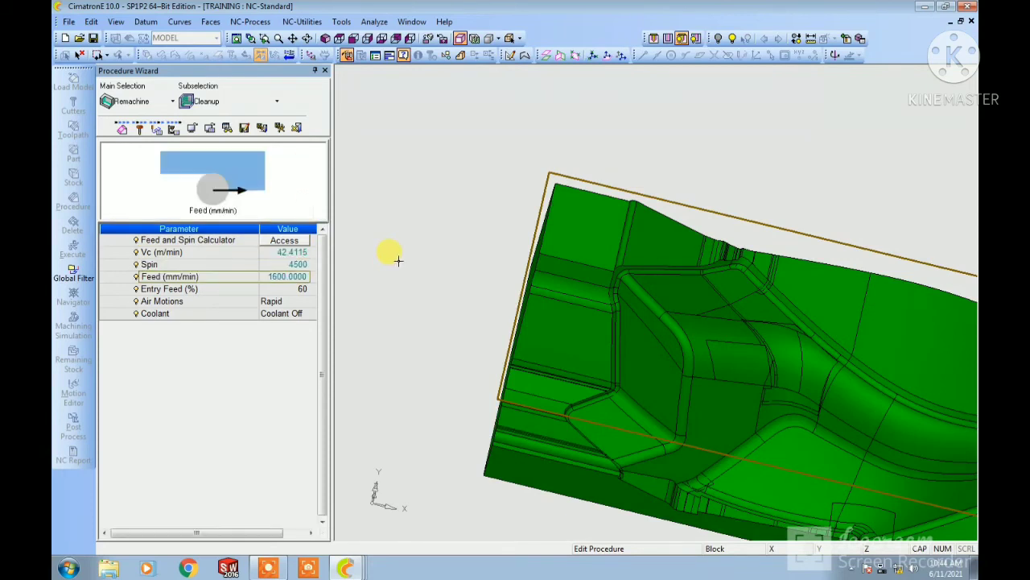
left_click(279, 128)
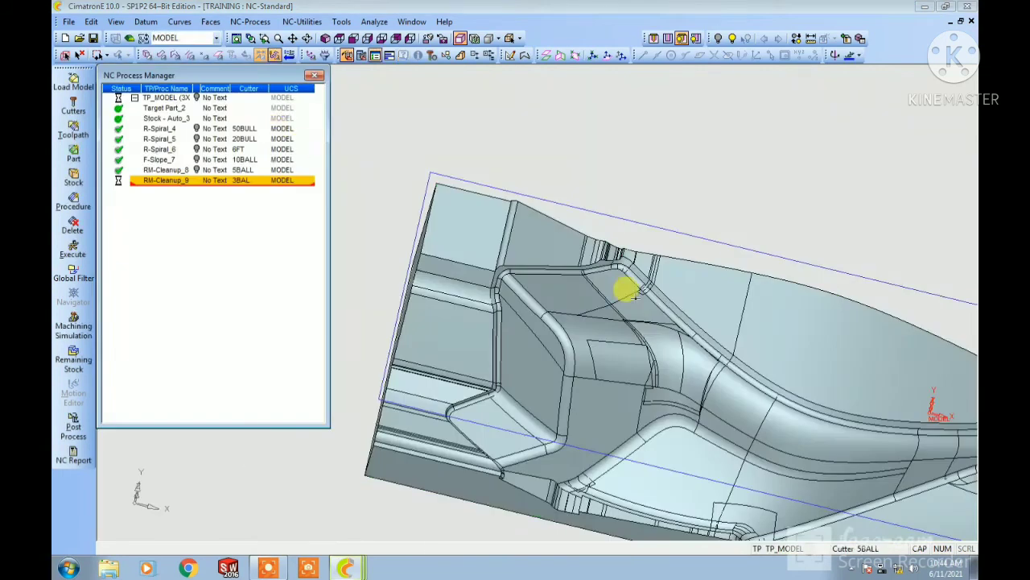
right_click_drag(717, 322, 717, 352, "ctrl")
middle_click_drag(718, 351, 665, 282, "ctrl")
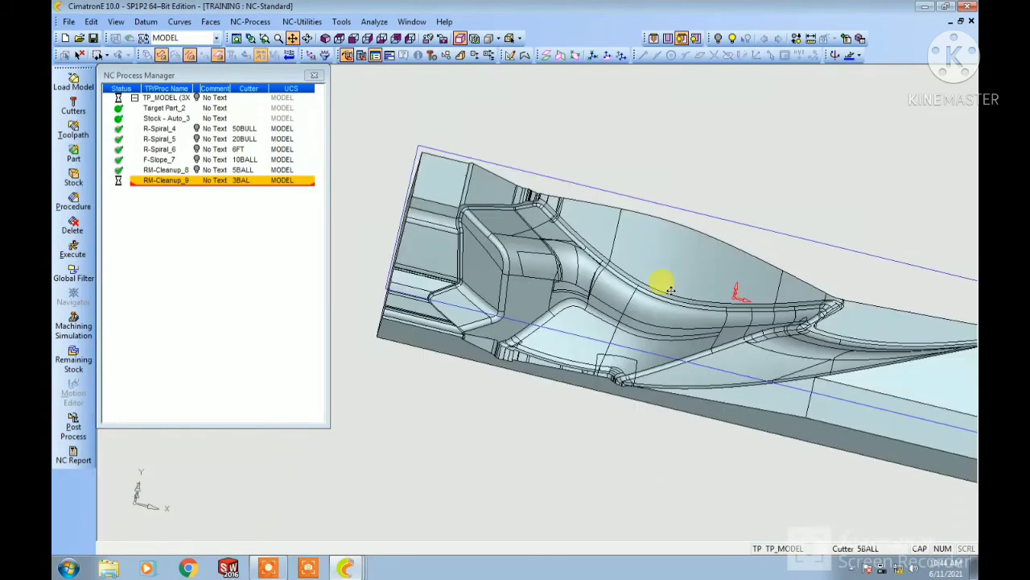
left_click_drag(665, 282, 614, 306, "ctrl")
right_click_drag(614, 306, 679, 368, "ctrl")
middle_click_drag(678, 368, 654, 346, "ctrl")
left_click_drag(655, 346, 669, 386, "ctrl")
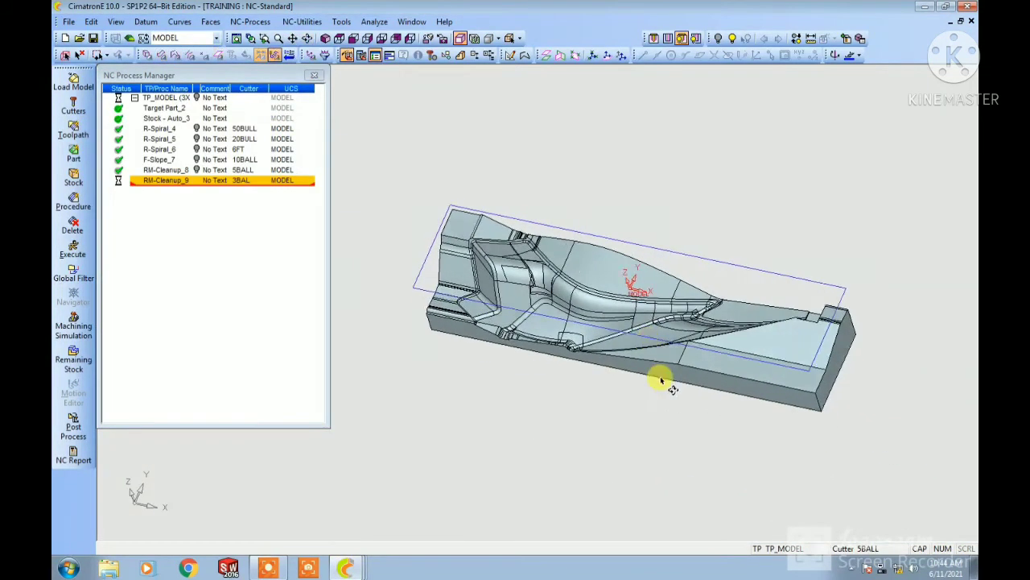
right_click_drag(669, 385, 701, 277, "ctrl")
left_click_drag(702, 276, 695, 374, "ctrl")
right_click_drag(694, 375, 695, 419, "ctrl")
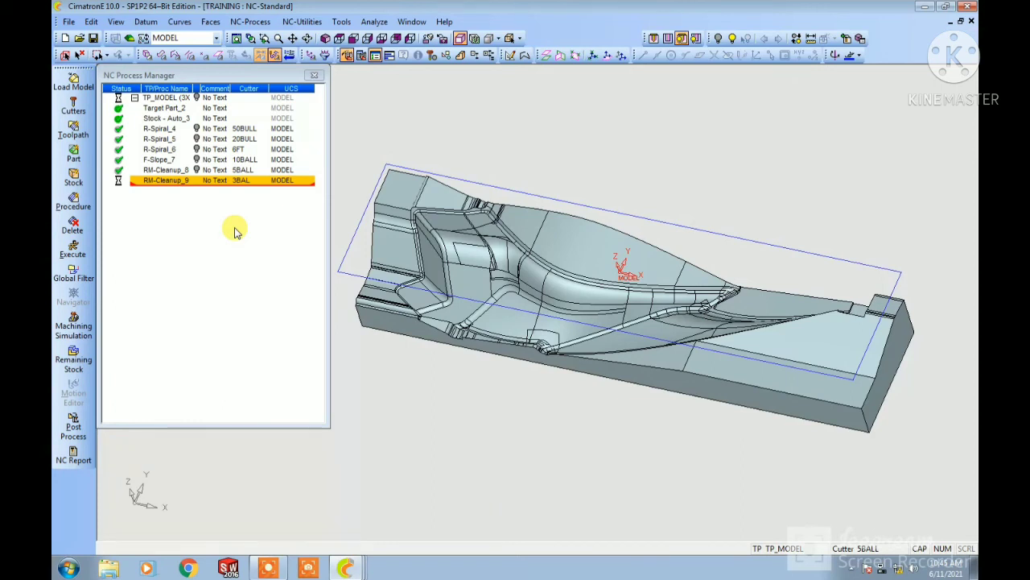
Step: Display the 3BAL cleanup toolpath, examine its coverage of the corners and edges, and hide it again
left_click(197, 182)
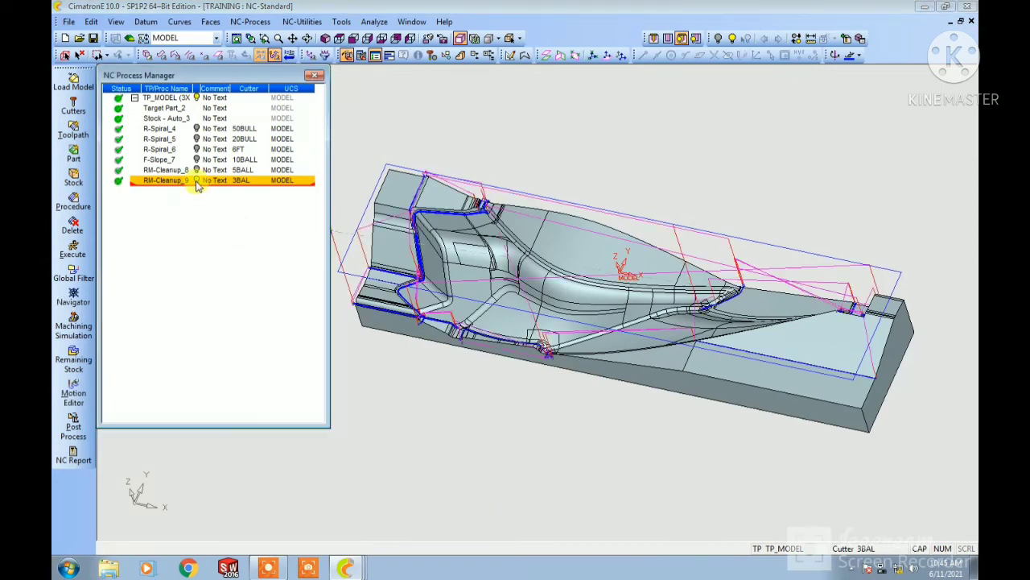
right_click_drag(476, 329, 524, 248, "ctrl")
middle_click_drag(524, 248, 737, 353, "ctrl")
left_click_drag(578, 280, 615, 302, "ctrl")
right_click_drag(619, 310, 637, 376, "ctrl")
middle_click_drag(638, 376, 555, 262, "ctrl")
right_click_drag(578, 285, 560, 326, "ctrl")
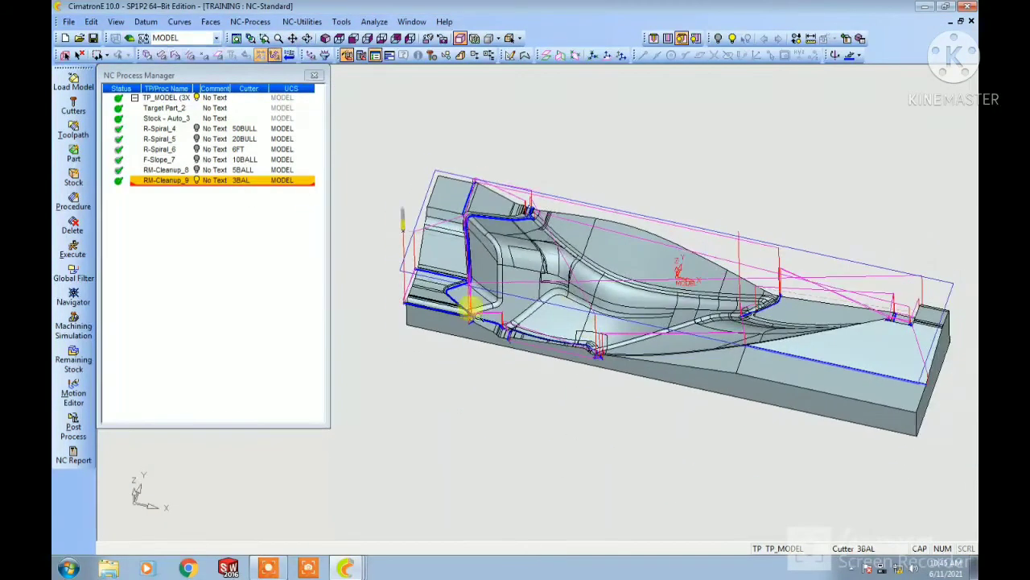
left_click(195, 181)
left_click(196, 181)
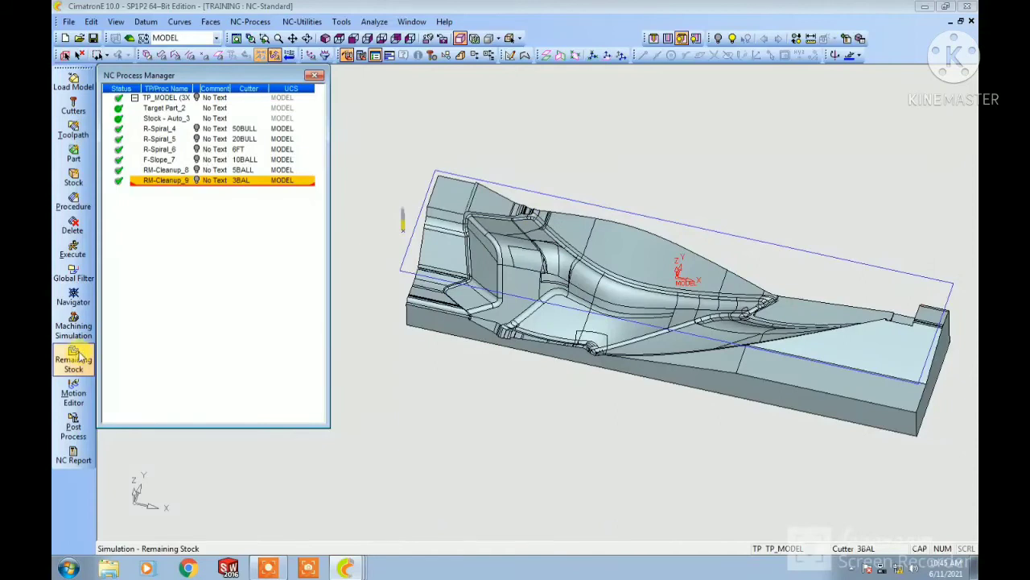
Step: Display the remaining stock after the 3BAL cleanup procedure in light purple
left_click(73, 360)
left_click(117, 144)
left_click(143, 167)
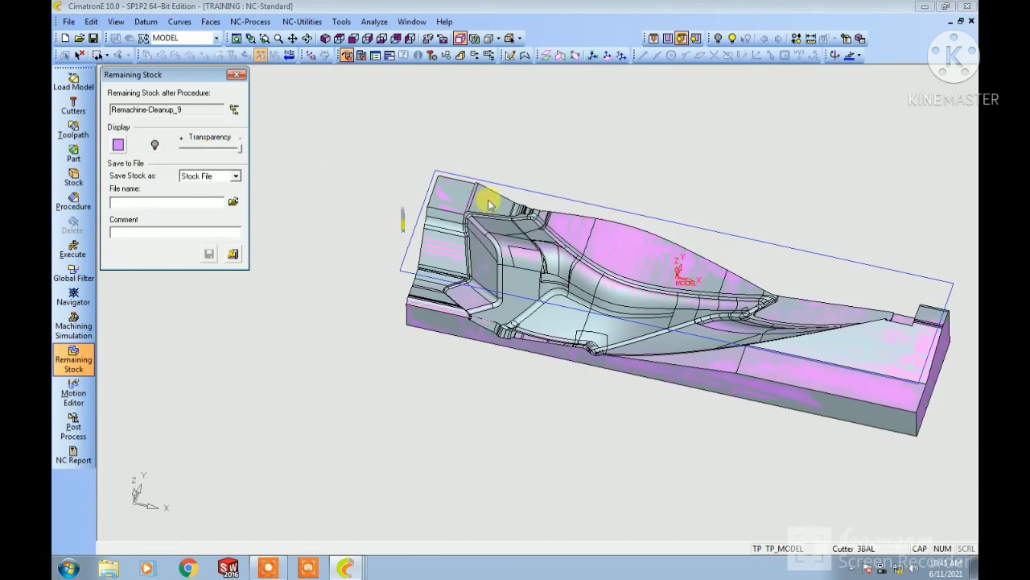
Step: Examine the remaining stock after the 3BAL cleanup in the corners, fillets and pocket walls, and close the stock display
scroll(609, 384, "up", 5)
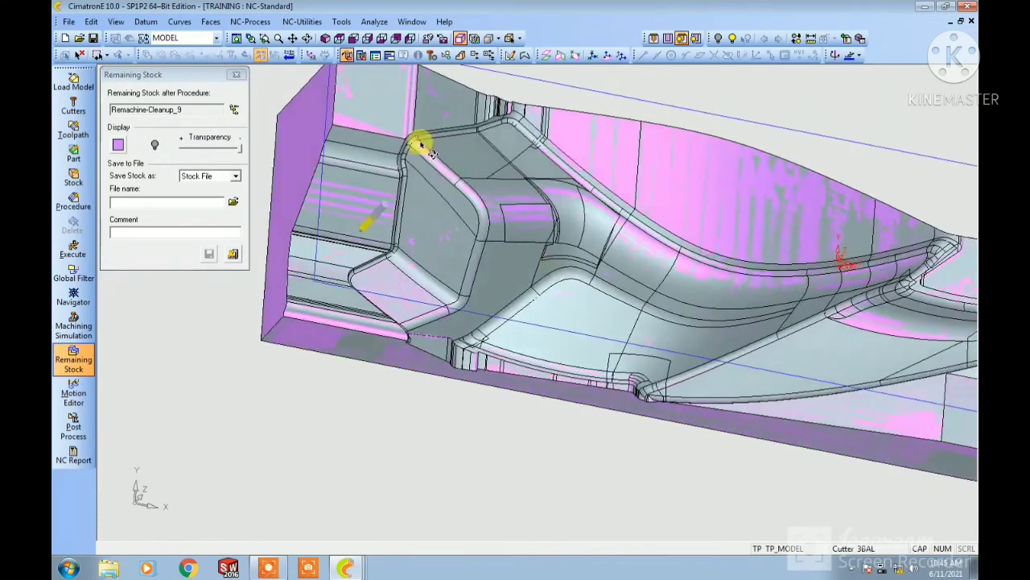
left_click_drag(375, 256, 481, 227, "ctrl")
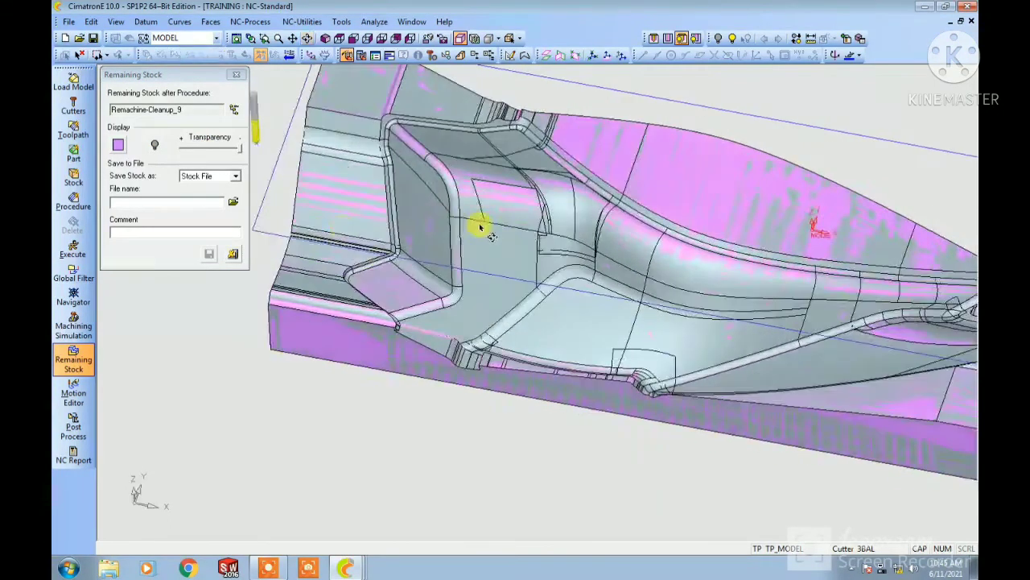
scroll(480, 228, "down", 2)
middle_click_drag(481, 228, 396, 234, "ctrl")
left_click_drag(396, 233, 359, 264, "ctrl")
scroll(359, 274, "down", 4)
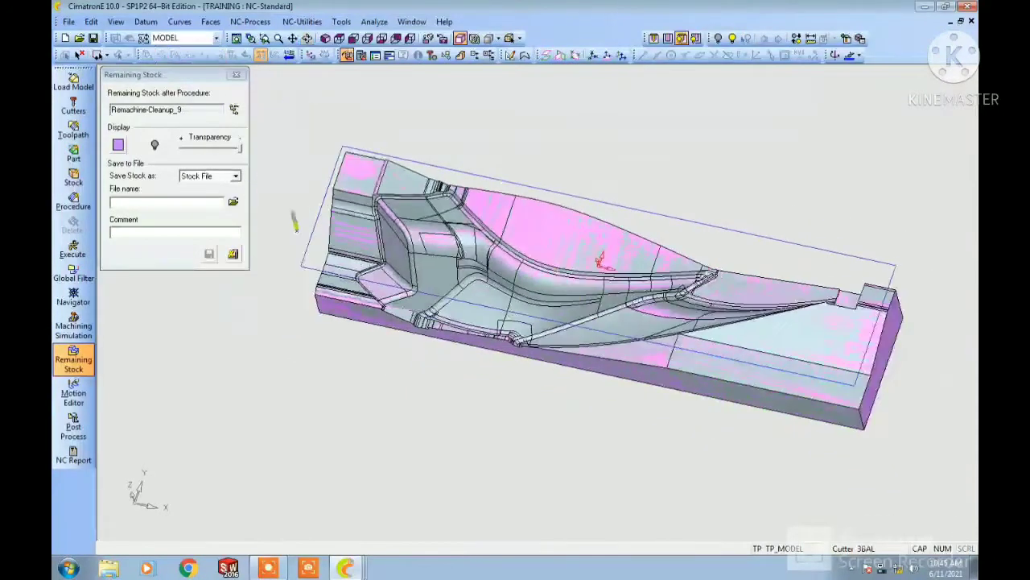
left_click(233, 255)
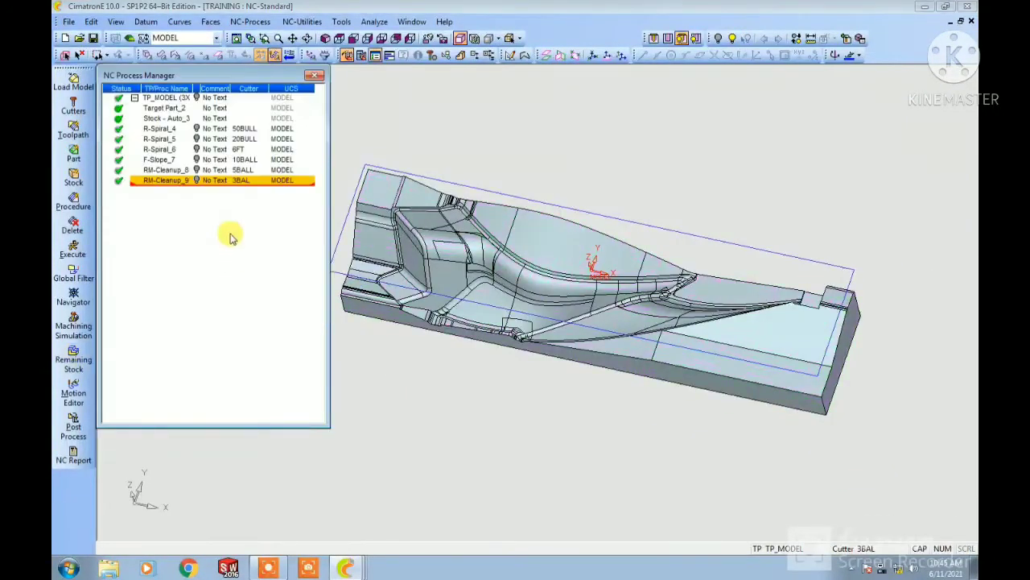
Step: Start a standard machining simulation of the 3BAL cleanup alone, using the current stock and checking against the current part
left_click(74, 326)
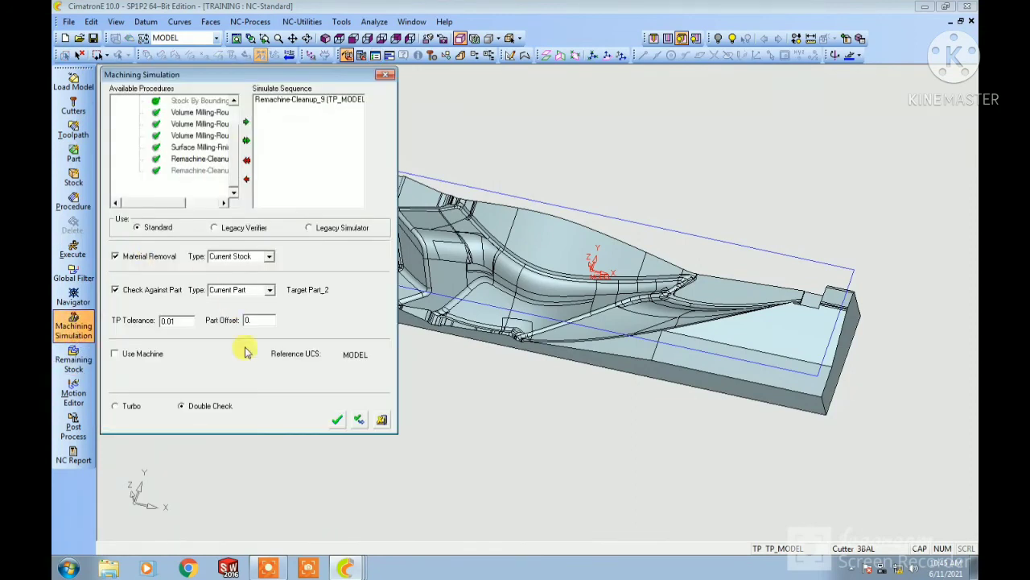
left_click(337, 420)
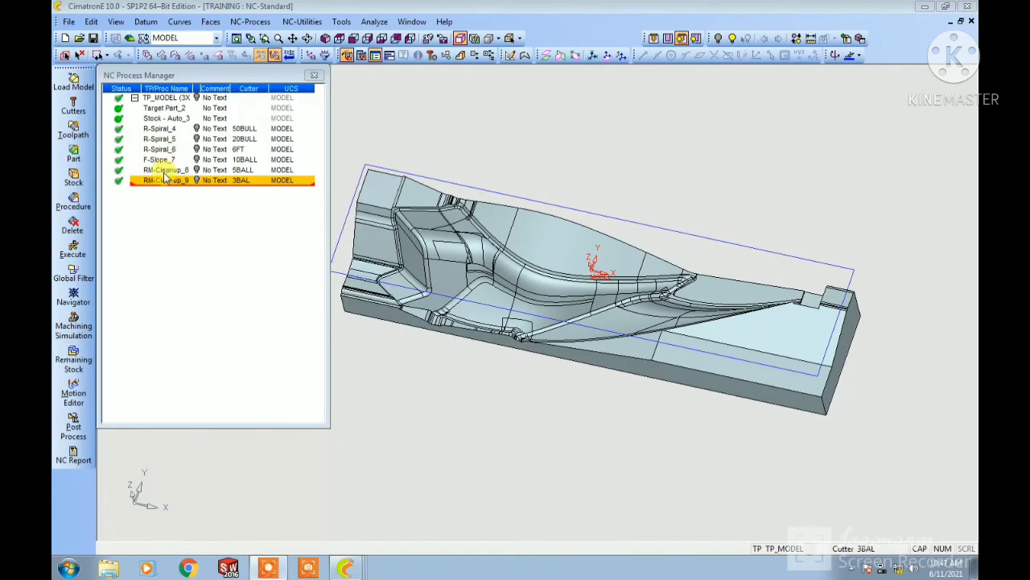
Step: Start a standard machining simulation of all six procedures from R-Spiral_4 to RM-Cleanup_9, with current stock and current part
left_click_drag(157, 131, 156, 190)
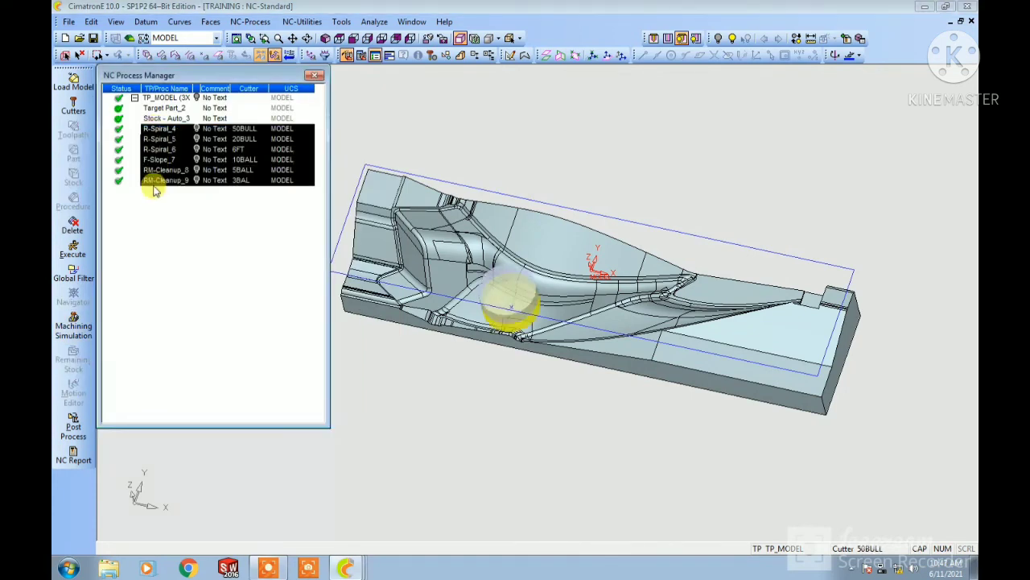
left_click(74, 330)
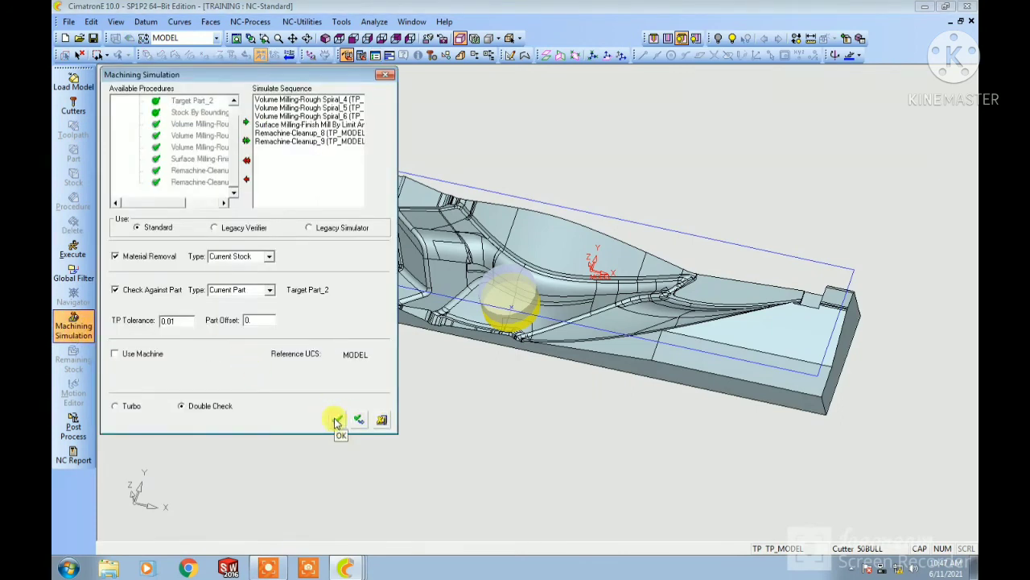
left_click(337, 420)
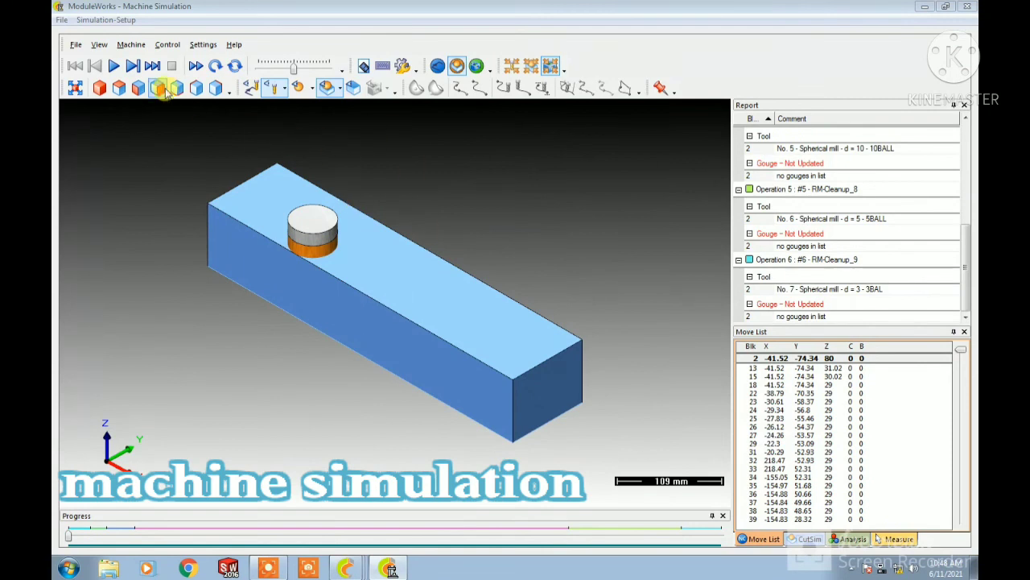
Step: Play the full machining simulation, examine the cut part, and return to the 3BAL cleanup procedure in the NC process list
left_click(114, 67)
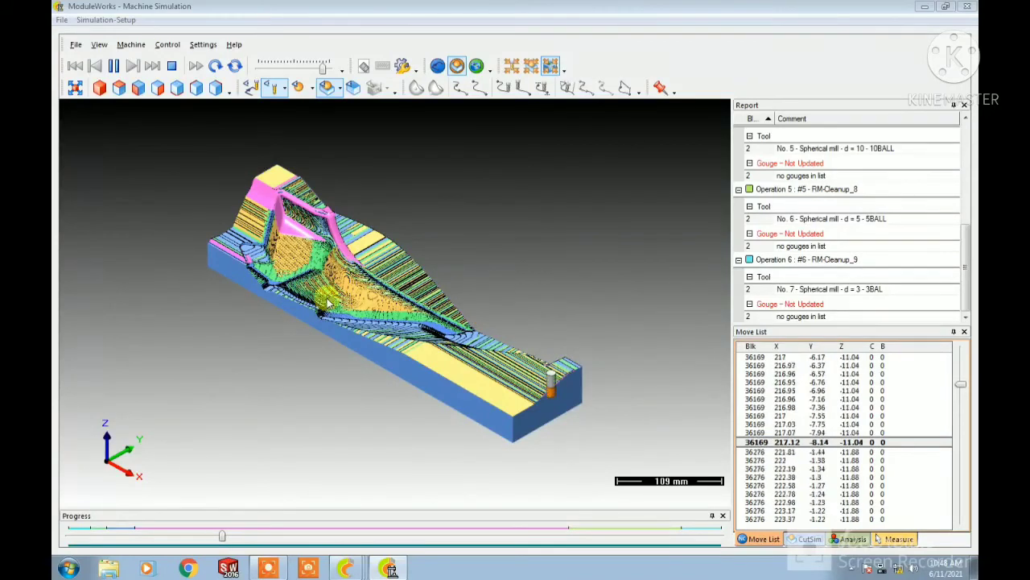
scroll(406, 346, "up", 2)
scroll(408, 345, "up", 4)
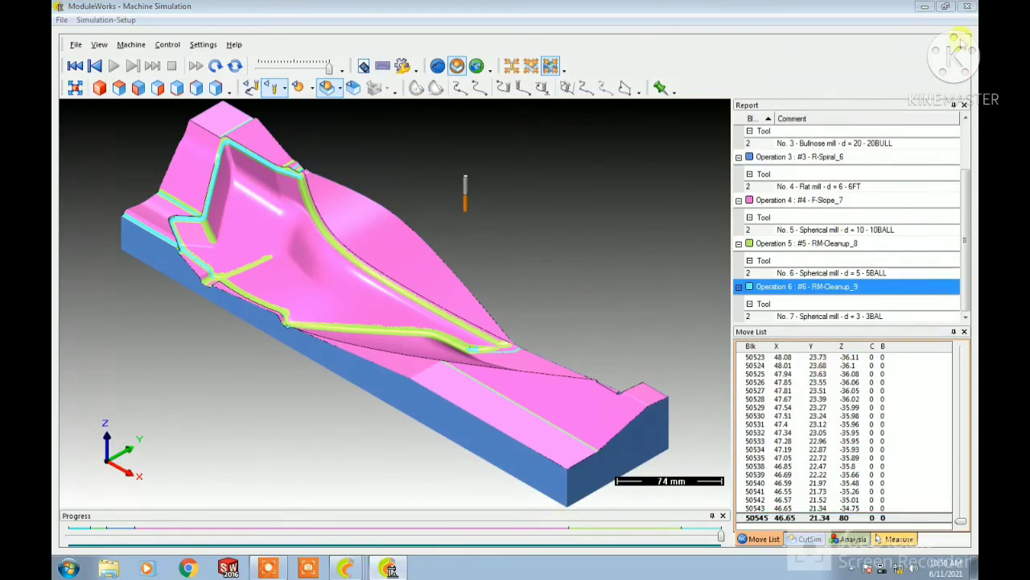
left_click(969, 9)
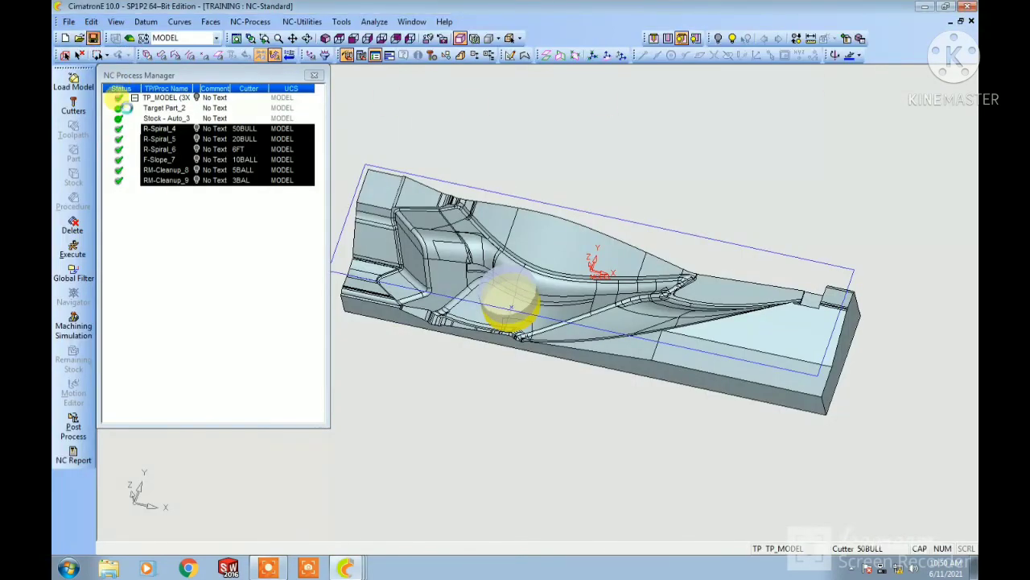
left_click(161, 180)
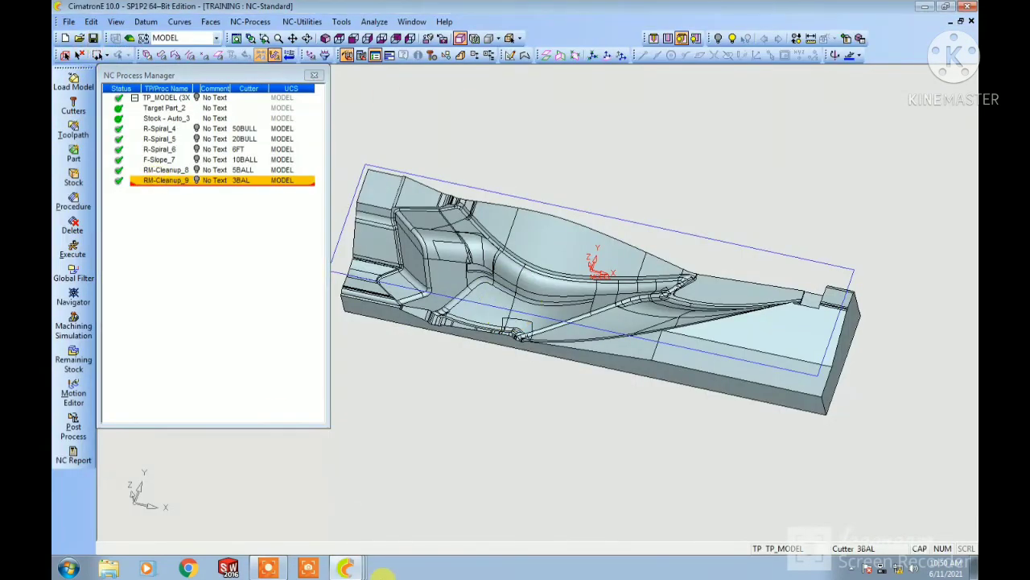